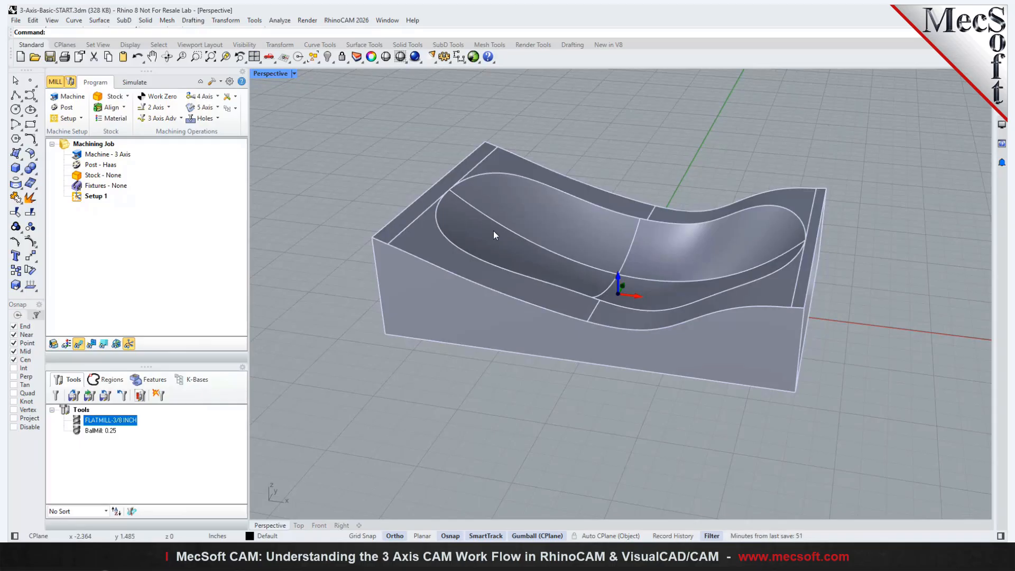
Step: Accept the manual 3 Axis machine definition and the Haas legacy post-processor for the machining job
{"action": "right_click_drag", "start_coordinate": [608, 394], "coordinate": [597, 434]}
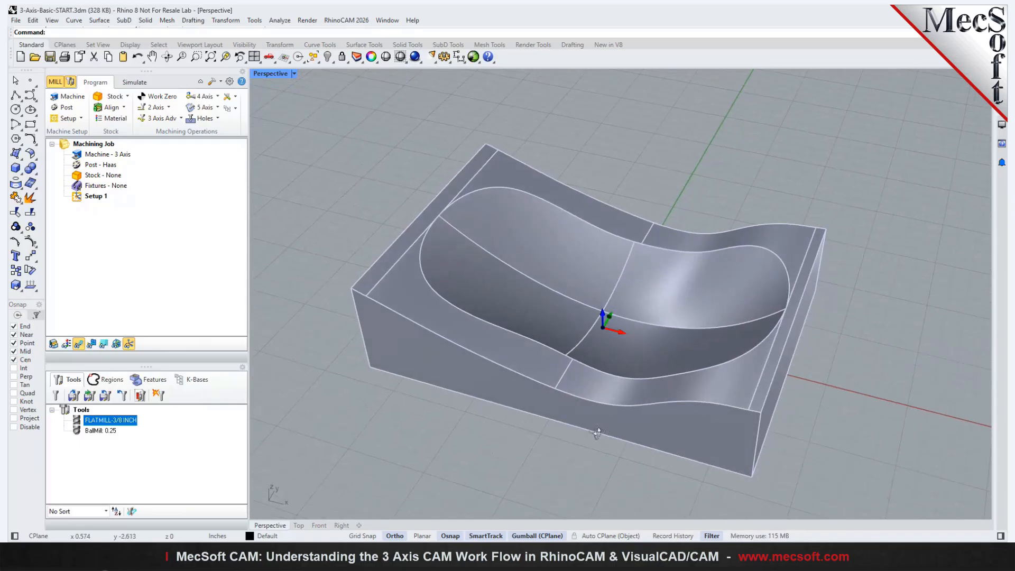
{"action": "left_click", "coordinate": [71, 97]}
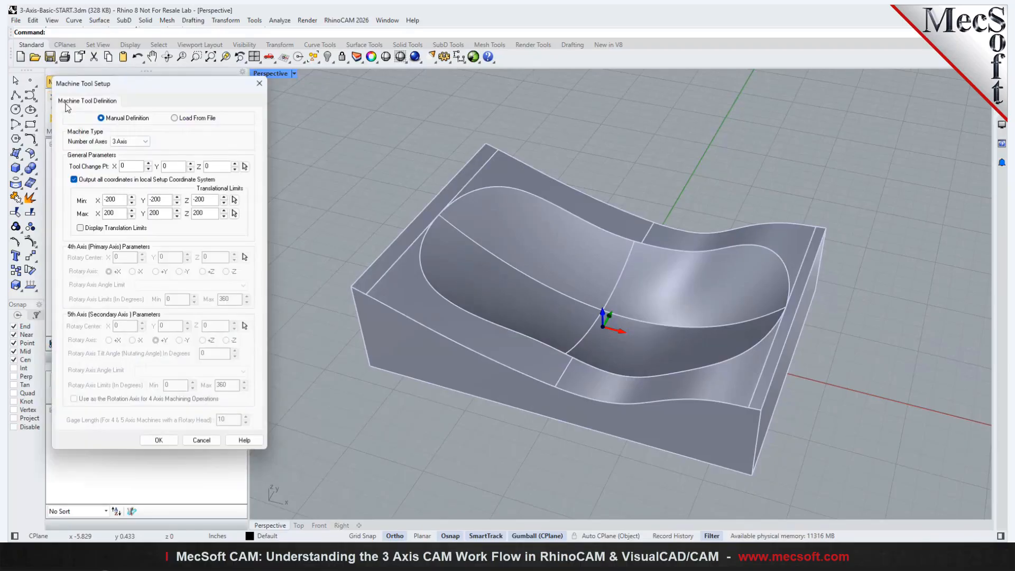
{"action": "left_click", "coordinate": [159, 440]}
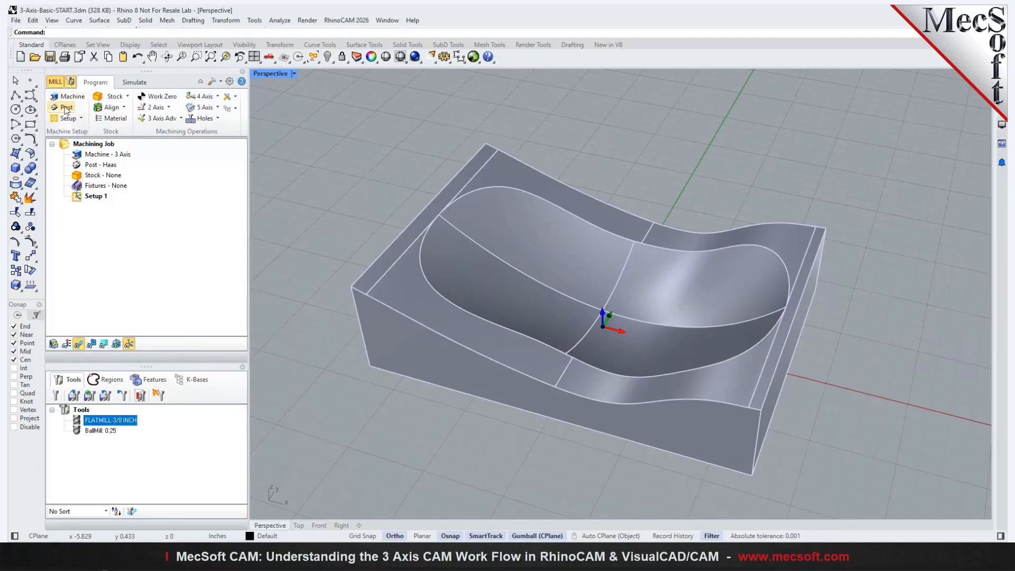
{"action": "left_click", "coordinate": [66, 108]}
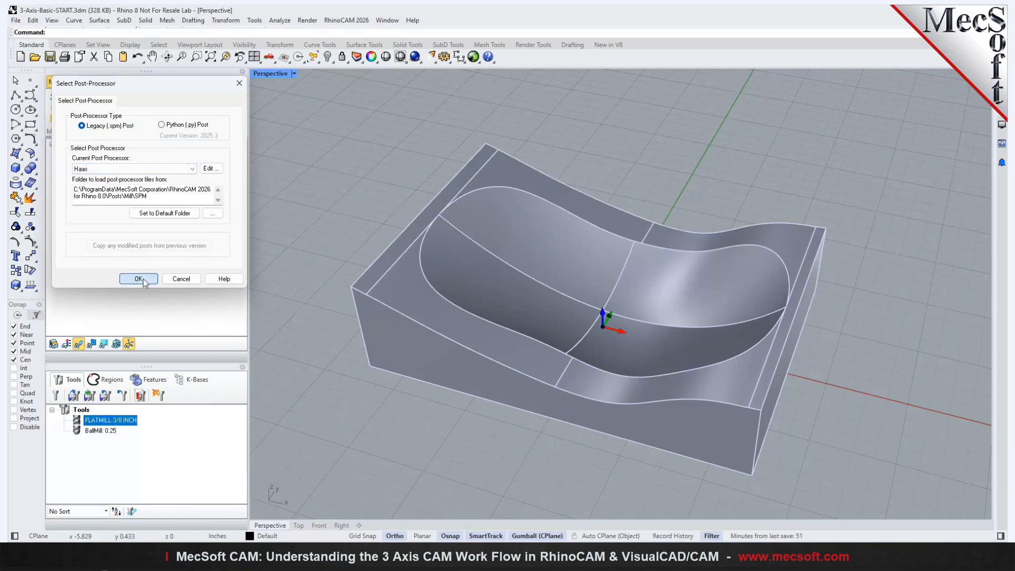
{"action": "left_click", "coordinate": [138, 278]}
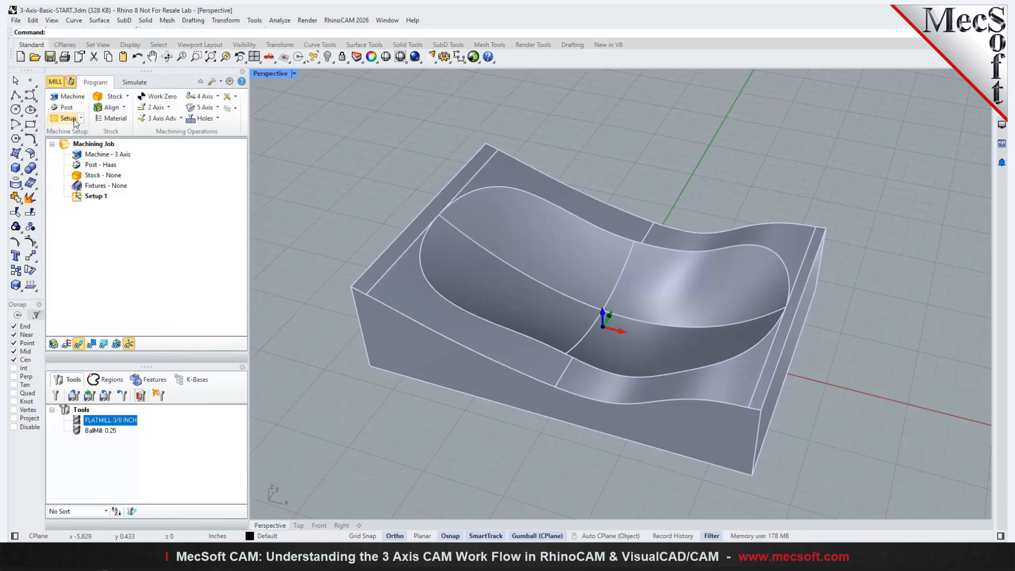
Step: Define a box stock around the part with length 5, width 3.5 and height 1.40926 inches
{"action": "right_click_drag", "start_coordinate": [420, 374], "coordinate": [623, 365]}
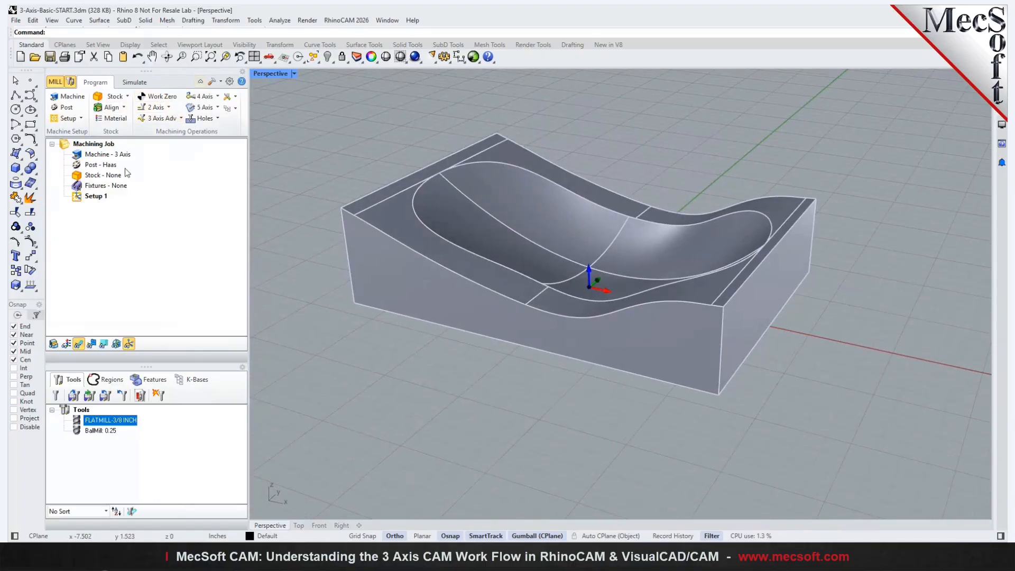
{"action": "left_click", "coordinate": [117, 99]}
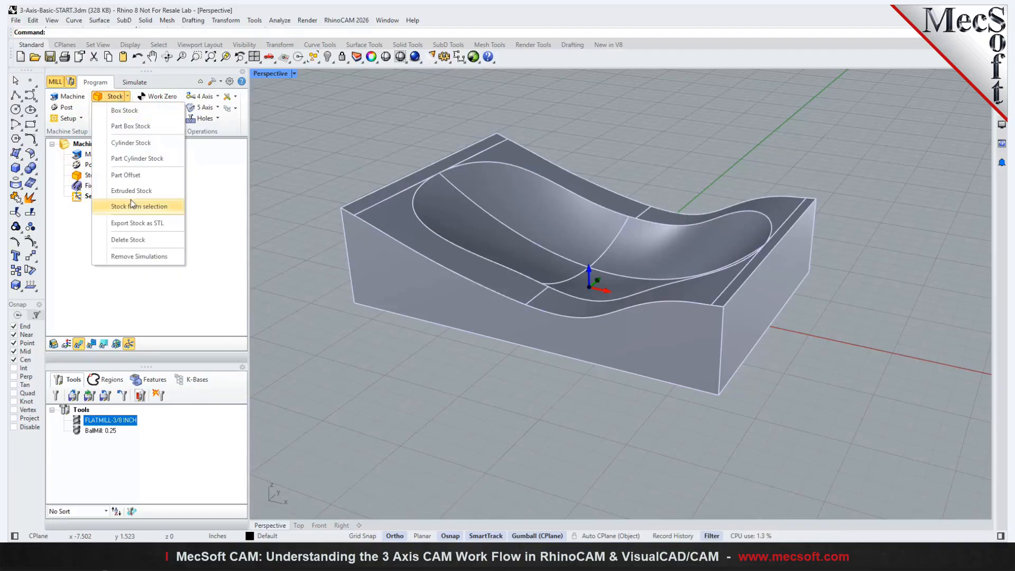
{"action": "left_click", "coordinate": [153, 110]}
{"action": "right_click_drag", "start_coordinate": [331, 208], "coordinate": [644, 316]}
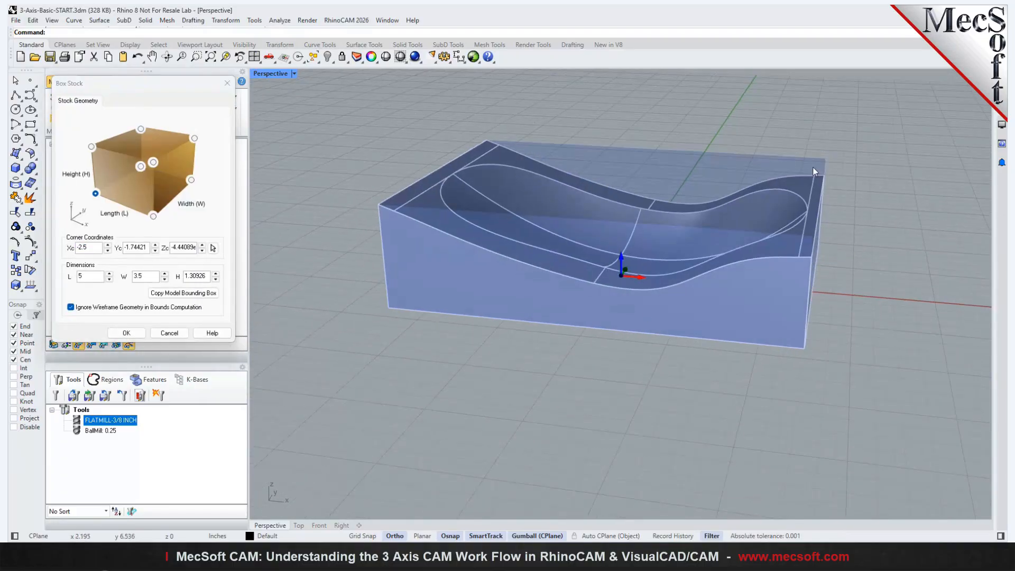
{"action": "left_click", "coordinate": [216, 273]}
{"action": "right_click_drag", "start_coordinate": [381, 345], "coordinate": [492, 306]}
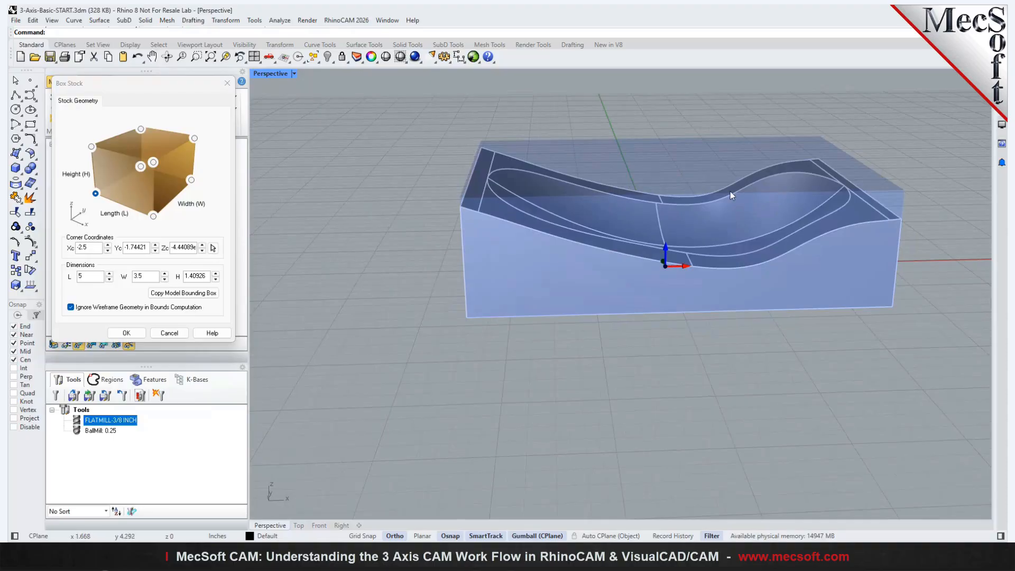
{"action": "left_click", "coordinate": [126, 333]}
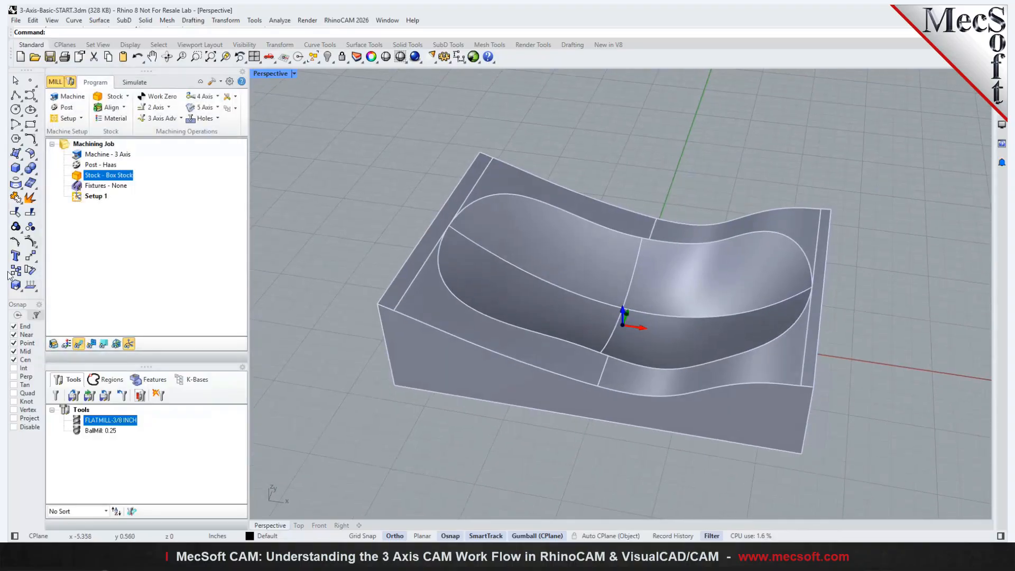
Step: Turn on the stock display over the part and select Setup 1 in the machining job
{"action": "left_click", "coordinate": [53, 345]}
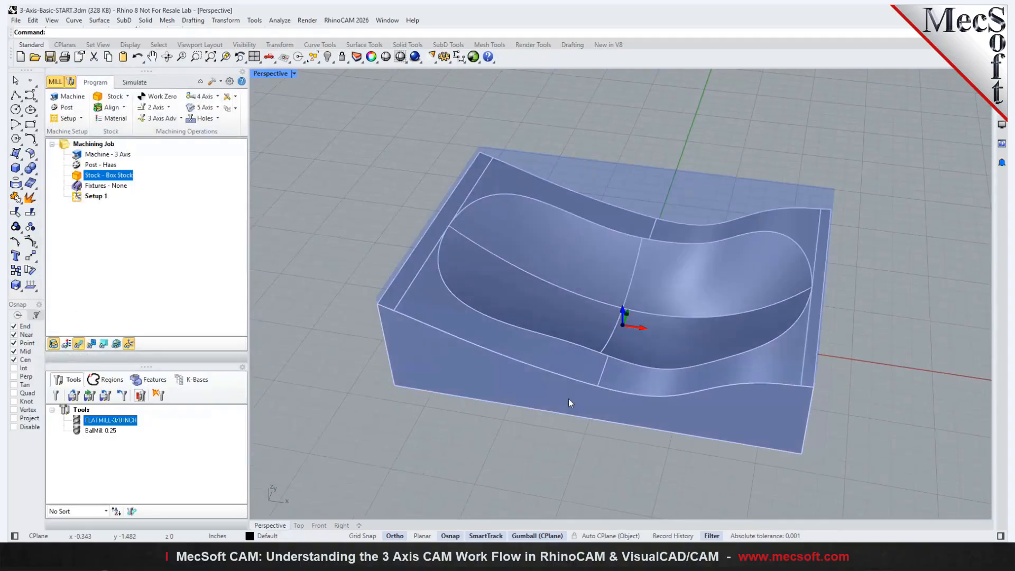
{"action": "mouse_move", "coordinate": [569, 398]}
{"action": "right_mouse_down"}
{"action": "mouse_move", "coordinate": [570, 378]}
{"action": "mouse_move", "coordinate": [532, 403]}
{"action": "right_mouse_up"}
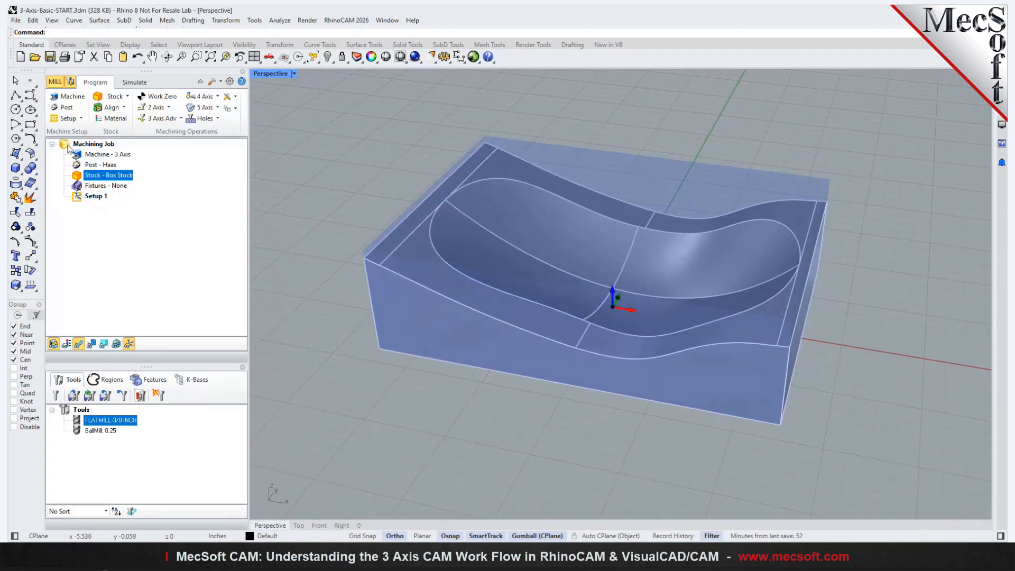
{"action": "left_click", "coordinate": [78, 205]}
{"action": "left_click", "coordinate": [79, 196]}
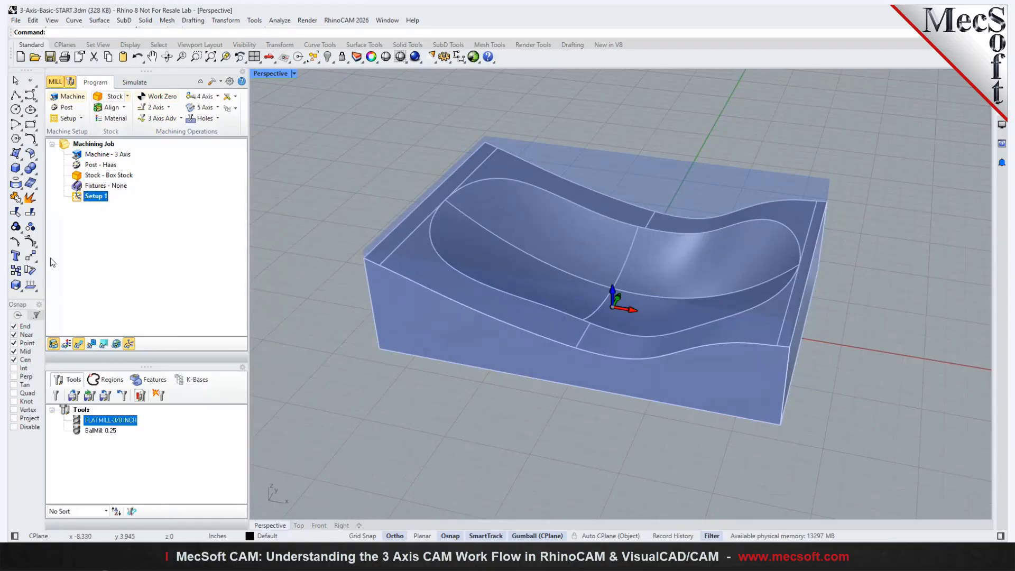
Step: Assign ALUMINUM - 6061 as the stock material
{"action": "left_click", "coordinate": [116, 119]}
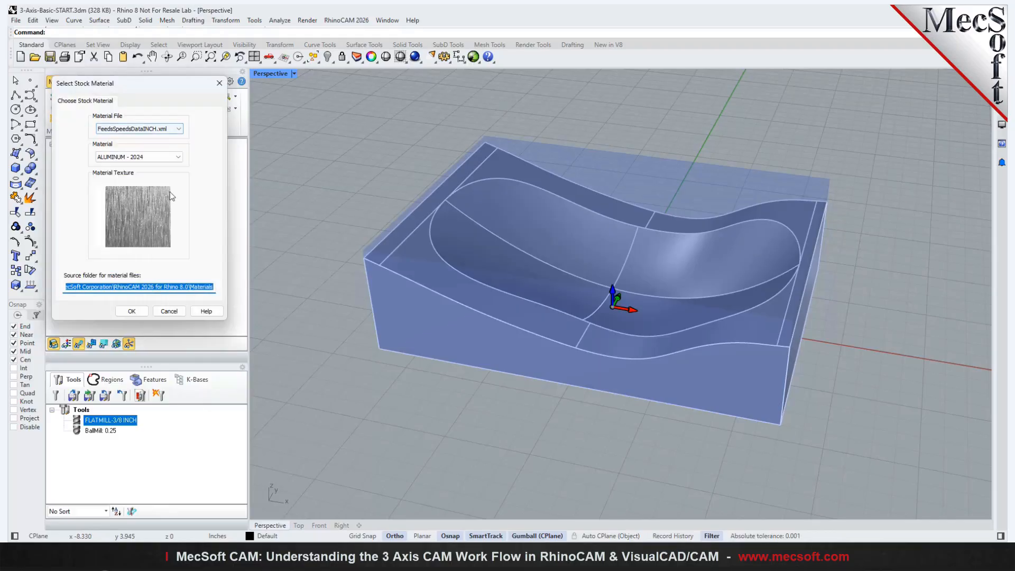
{"action": "left_click", "coordinate": [178, 157]}
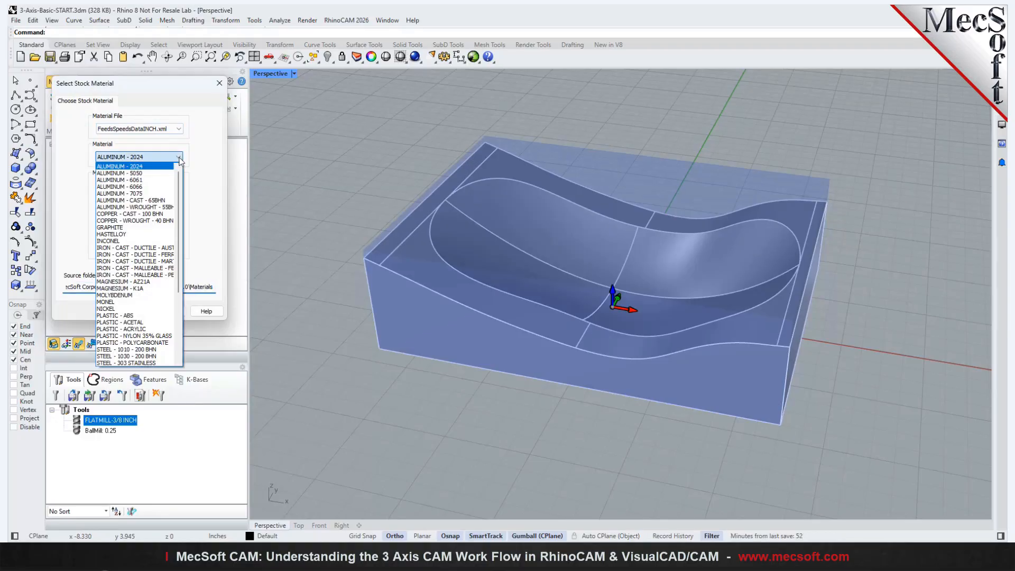
{"action": "left_click", "coordinate": [140, 186]}
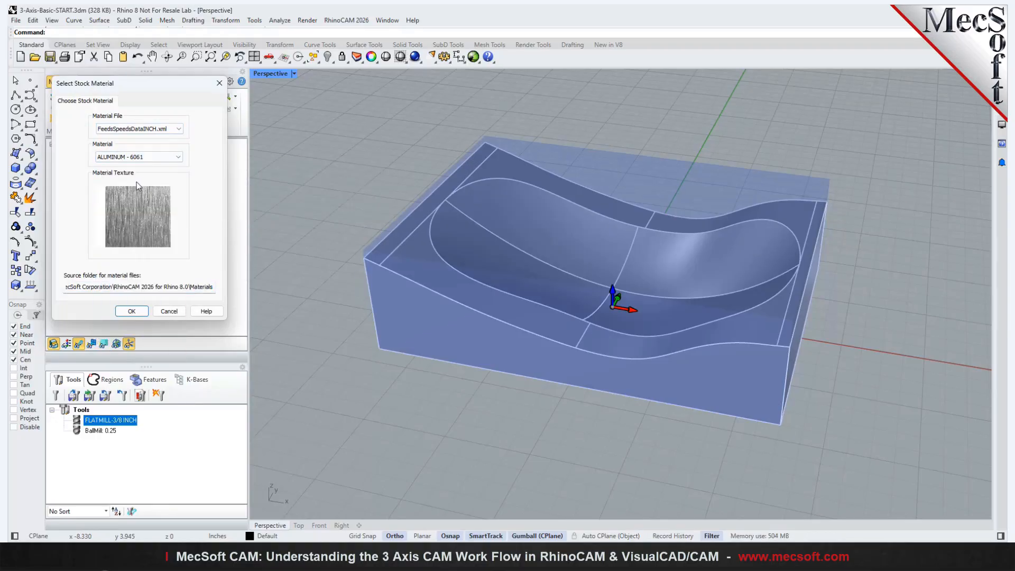
{"action": "left_click", "coordinate": [131, 312]}
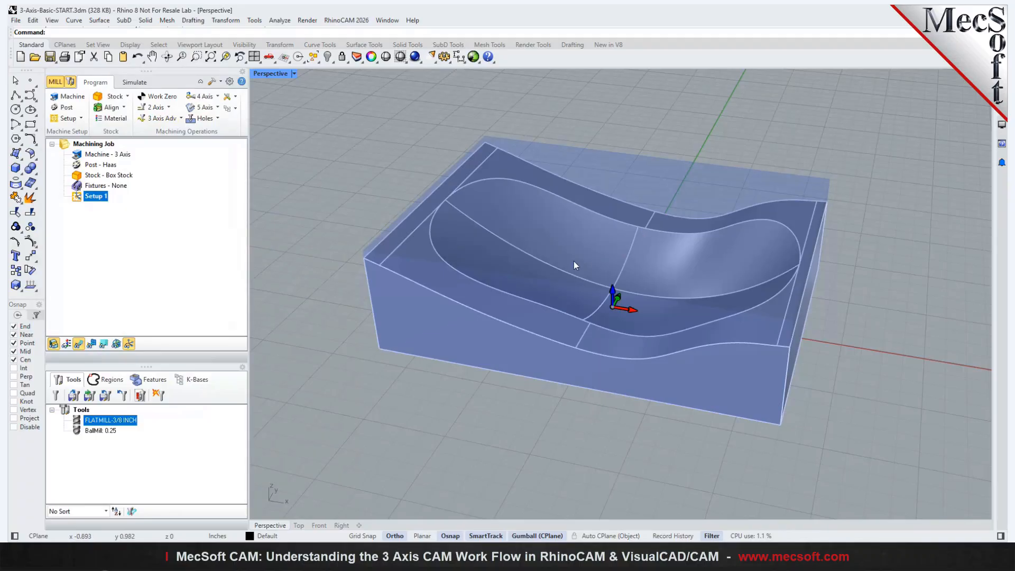
Step: Start a 3-axis Horizontal Roughing operation under Setup 1 and move its dialog clear of the machining job
{"action": "mouse_move", "coordinate": [603, 292]}
{"action": "right_mouse_down"}
{"action": "mouse_move", "coordinate": [635, 255]}
{"action": "mouse_move", "coordinate": [587, 333]}
{"action": "mouse_move", "coordinate": [613, 310]}
{"action": "right_mouse_up"}
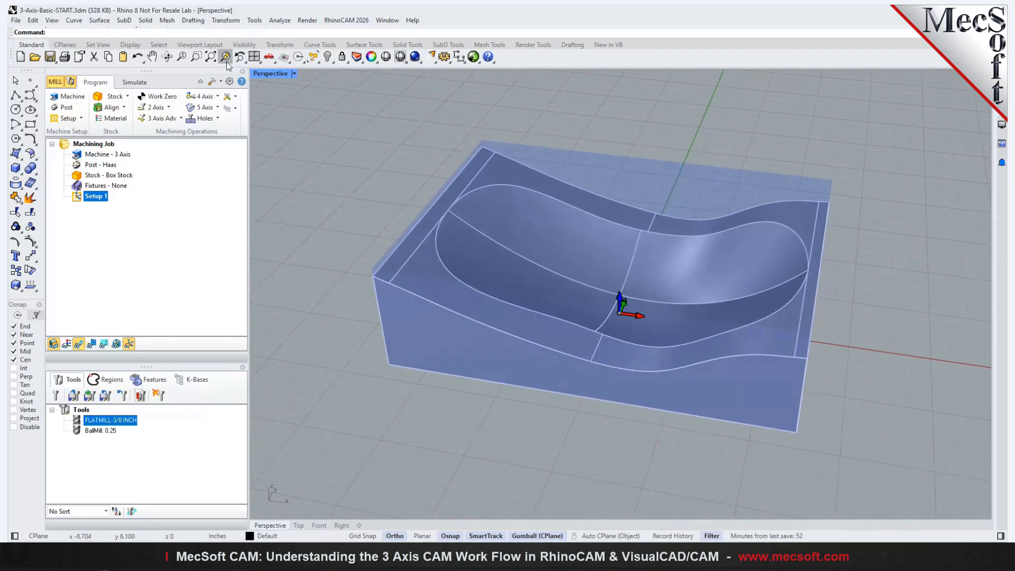
{"action": "left_click", "coordinate": [181, 119]}
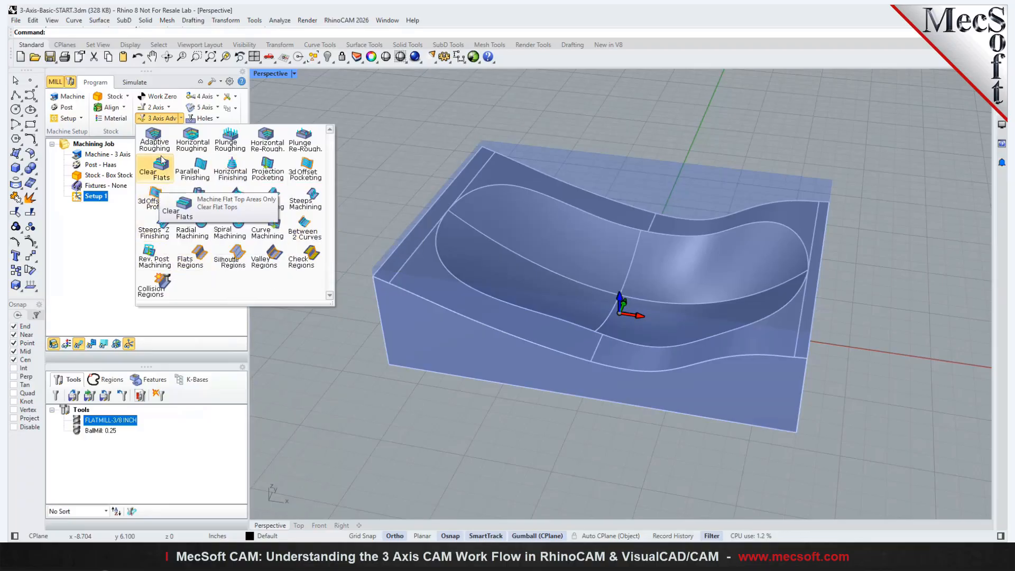
{"action": "left_click", "coordinate": [192, 142]}
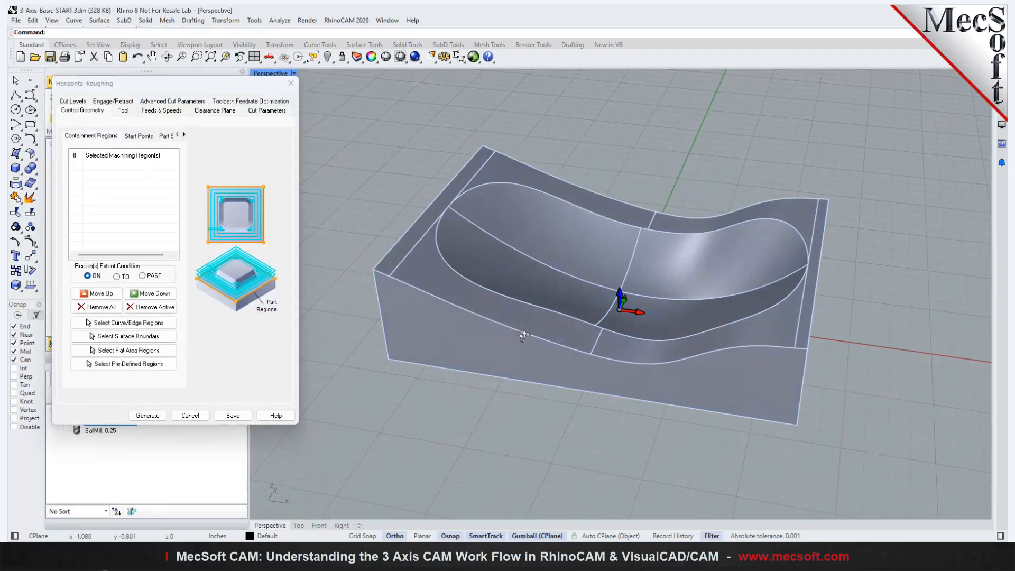
{"action": "mouse_move", "coordinate": [523, 335]}
{"action": "right_mouse_down"}
{"action": "mouse_move", "coordinate": [532, 316]}
{"action": "mouse_move", "coordinate": [518, 338]}
{"action": "right_mouse_up"}
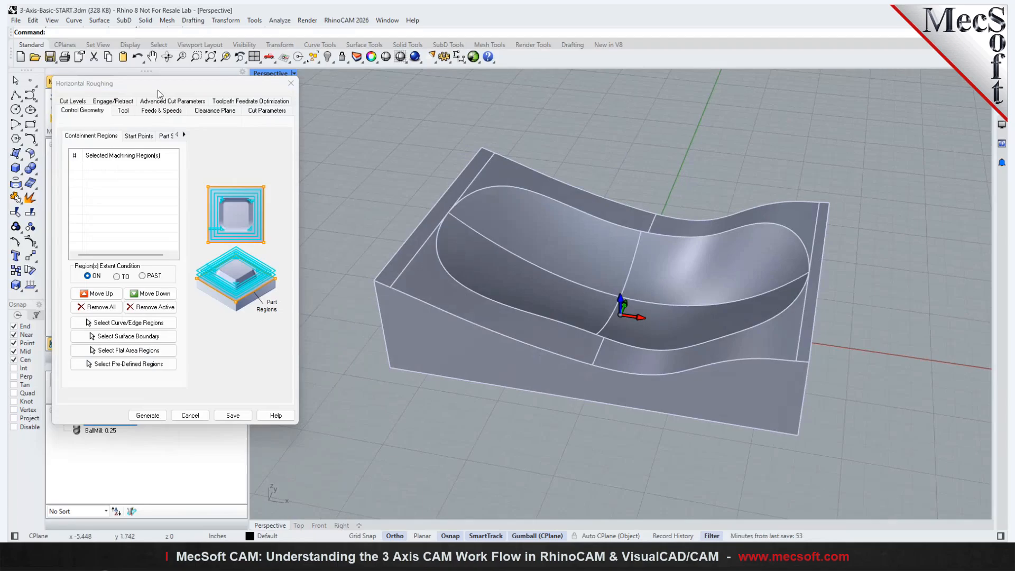
{"action": "left_click_drag", "start_coordinate": [169, 85], "coordinate": [240, 106]}
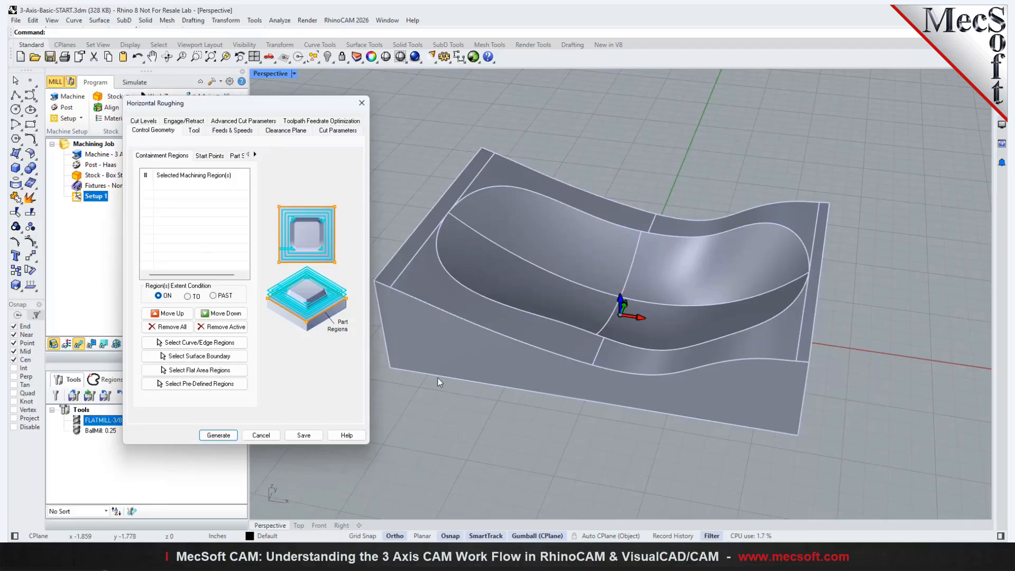
Step: Review the roughing operation's tool selection, feeds and speeds, and clearance plane settings
{"action": "left_click", "coordinate": [192, 130]}
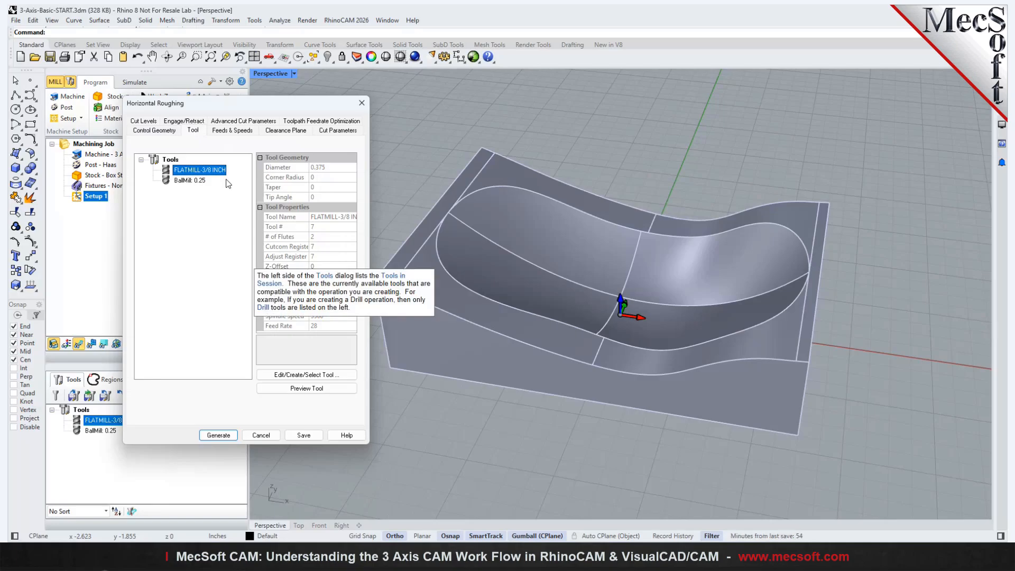
{"action": "left_click", "coordinate": [233, 132]}
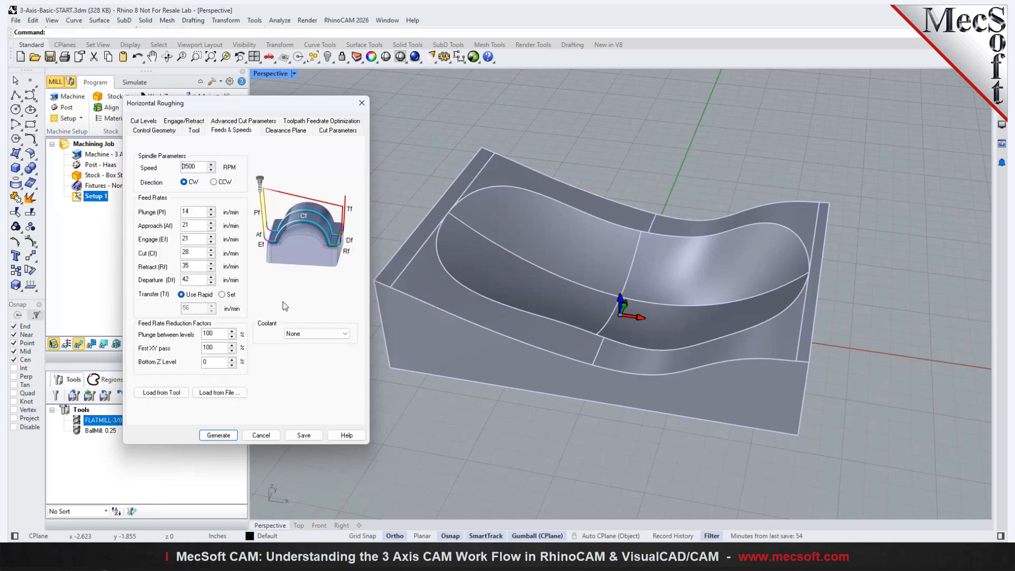
{"action": "left_click", "coordinate": [298, 133]}
{"action": "right_click_drag", "start_coordinate": [521, 258], "coordinate": [491, 248]}
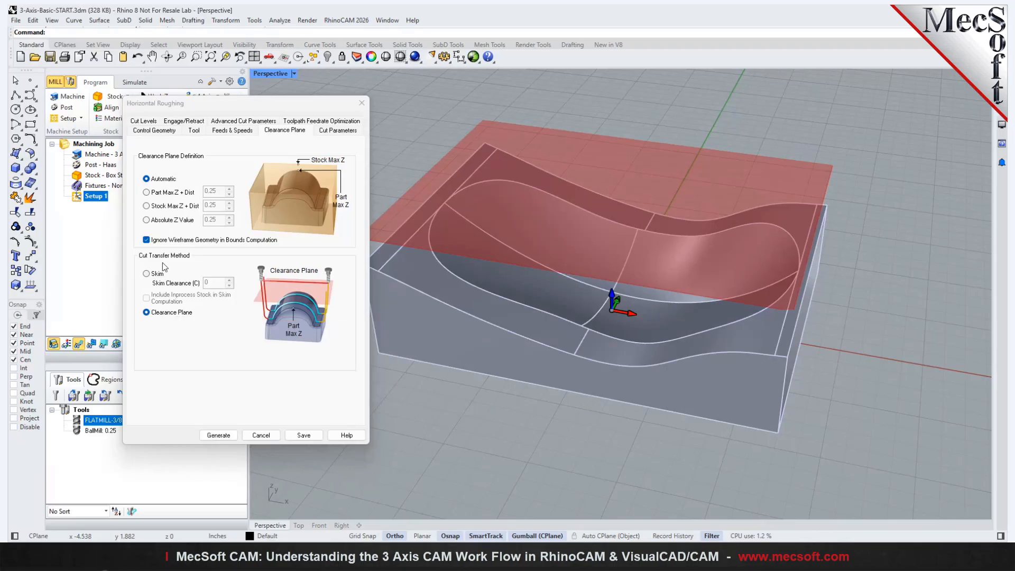
Step: Check the roughing tolerances and stock allowance, and set the cavity/pocket cut pattern's start point to Outside
{"action": "left_click", "coordinate": [337, 130]}
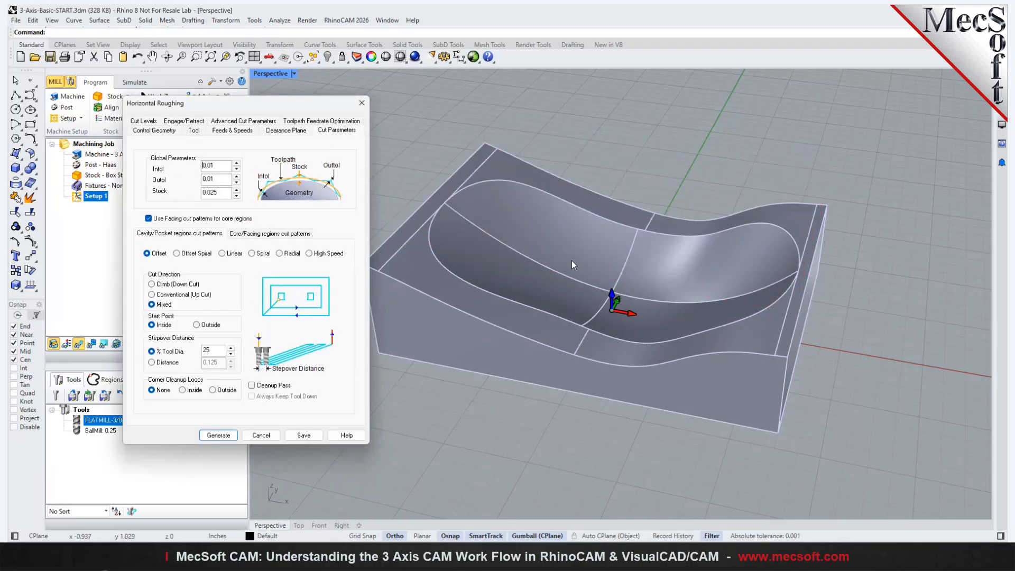
{"action": "right_click_drag", "start_coordinate": [573, 265], "coordinate": [585, 244]}
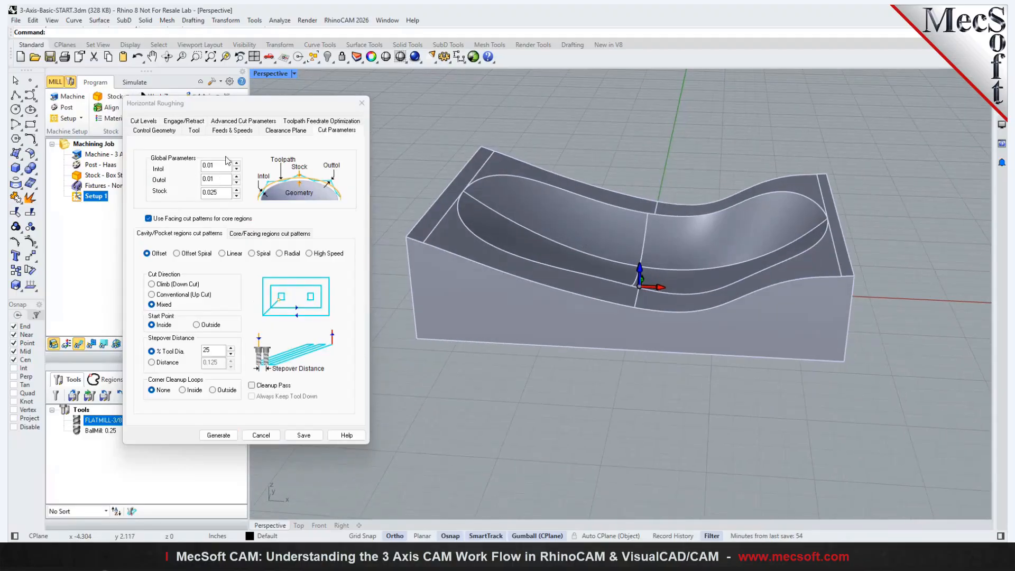
{"action": "left_click", "coordinate": [227, 160]}
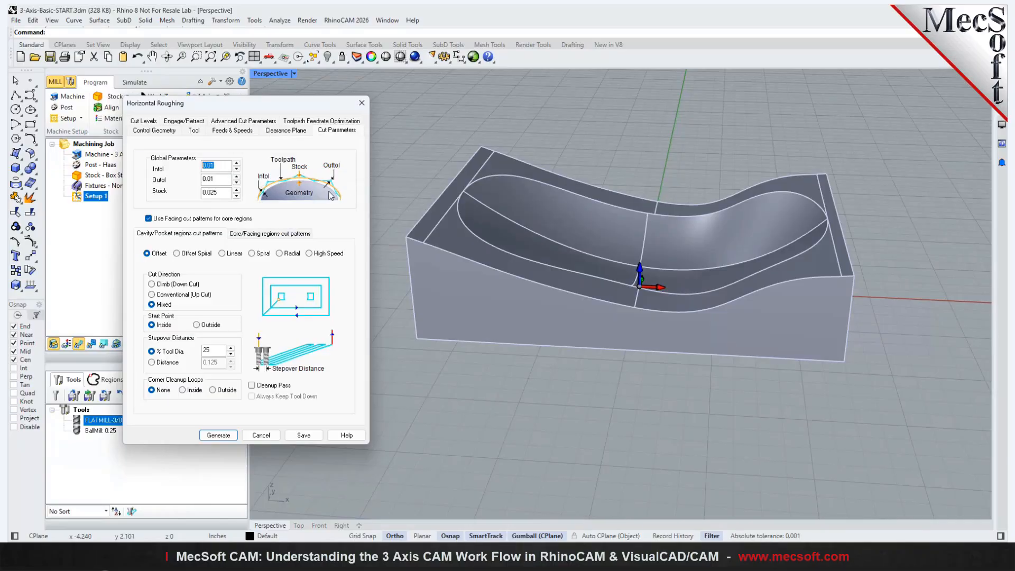
{"action": "mouse_move", "coordinate": [220, 166]}
{"action": "double_click", "coordinate": [226, 192]}
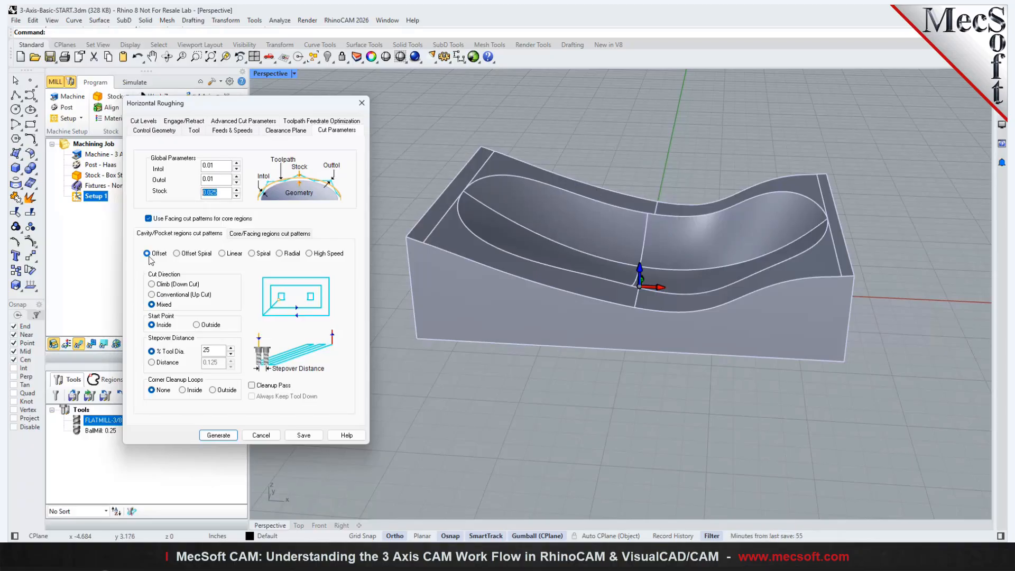
{"action": "mouse_move", "coordinate": [153, 260]}
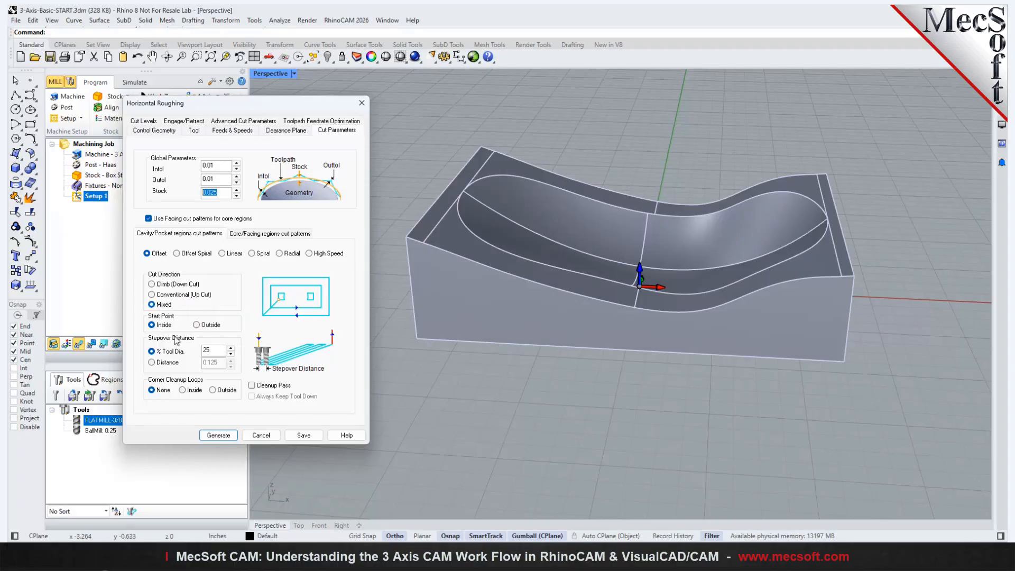
{"action": "left_click", "coordinate": [201, 326]}
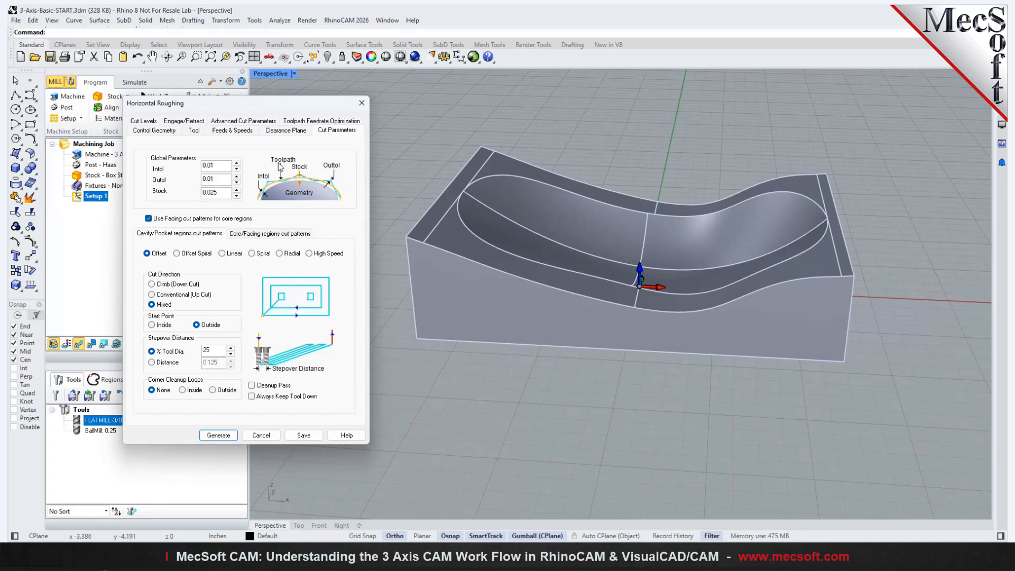
Step: Review the roughing operation's cut levels against its tool and inspect its engage/retract settings
{"action": "left_click", "coordinate": [142, 122]}
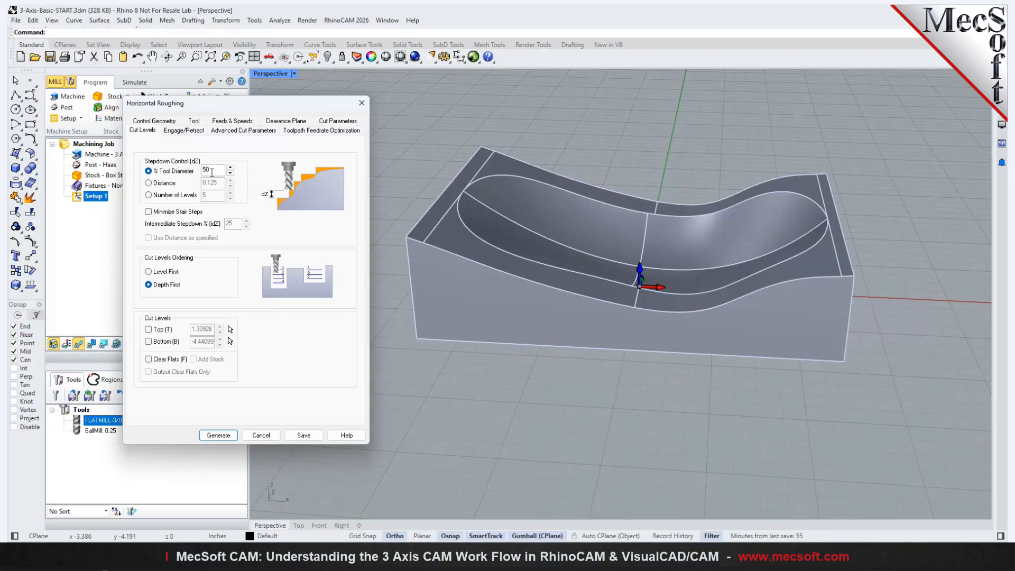
{"action": "left_click", "coordinate": [197, 124]}
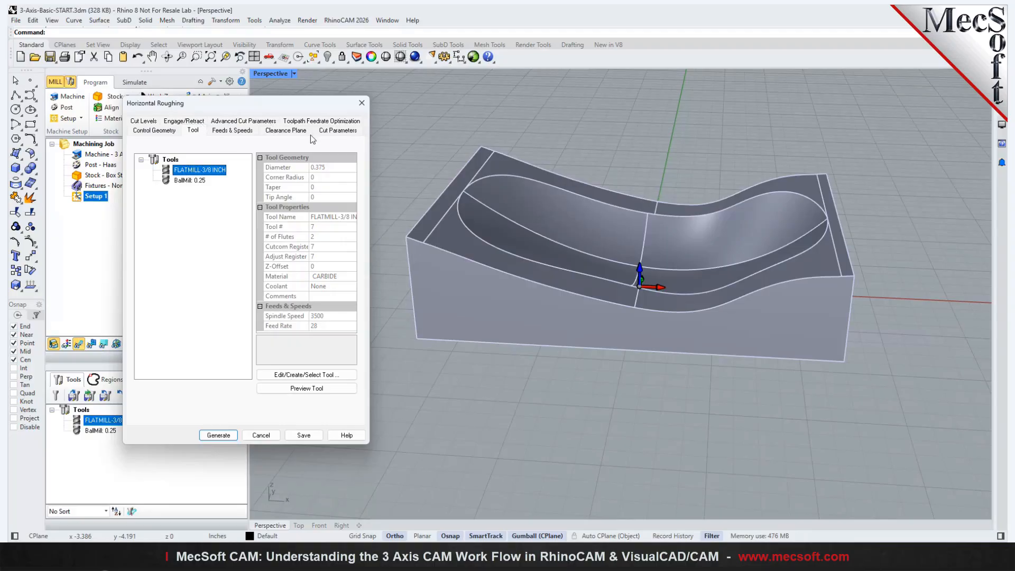
{"action": "left_click", "coordinate": [143, 121]}
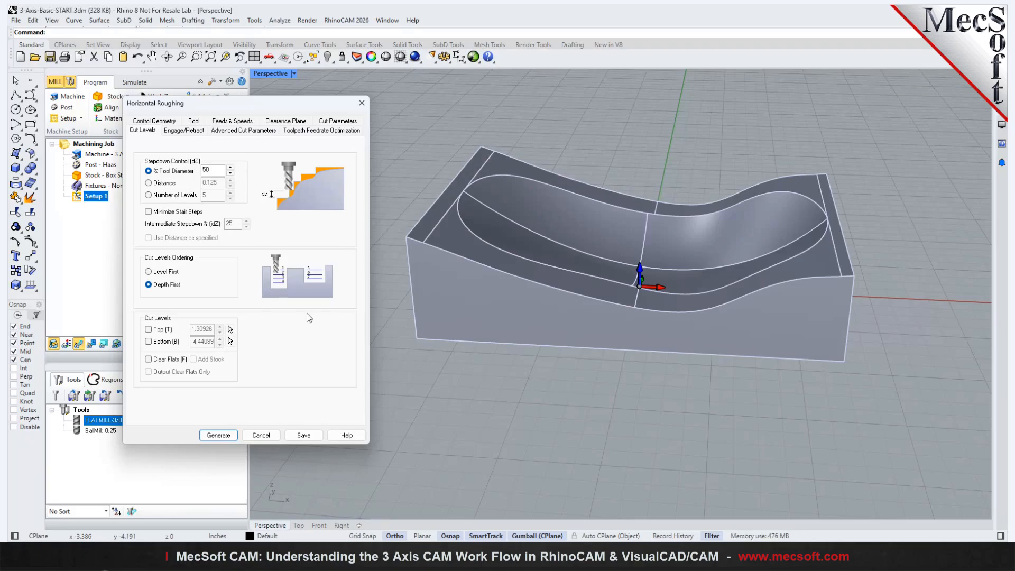
{"action": "mouse_move", "coordinate": [152, 334]}
{"action": "left_click", "coordinate": [181, 133]}
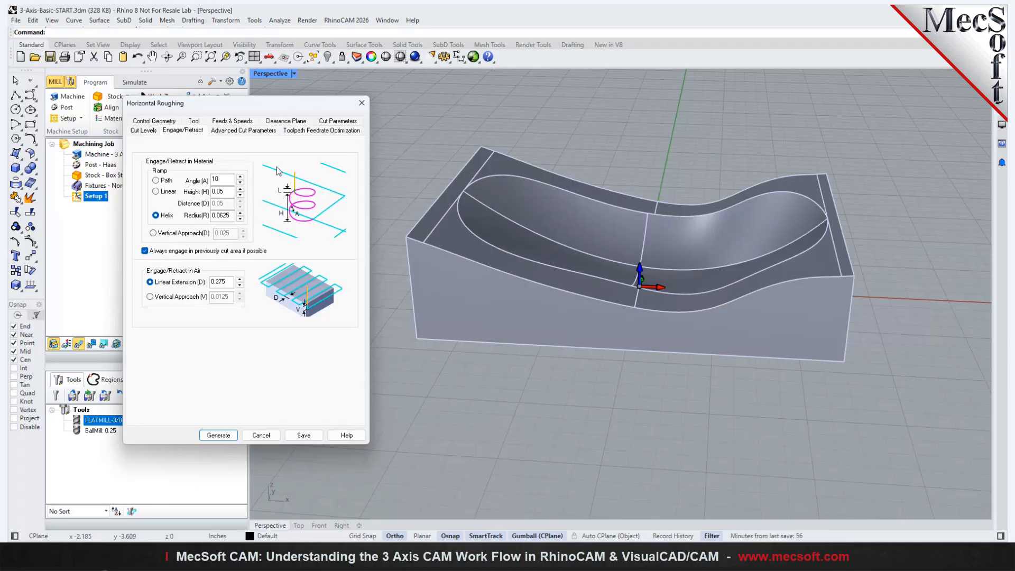
Step: Review the roughing operation's advanced cut parameters and toolpath feedrate optimization, and generate the roughing toolpath
{"action": "left_click", "coordinate": [227, 131]}
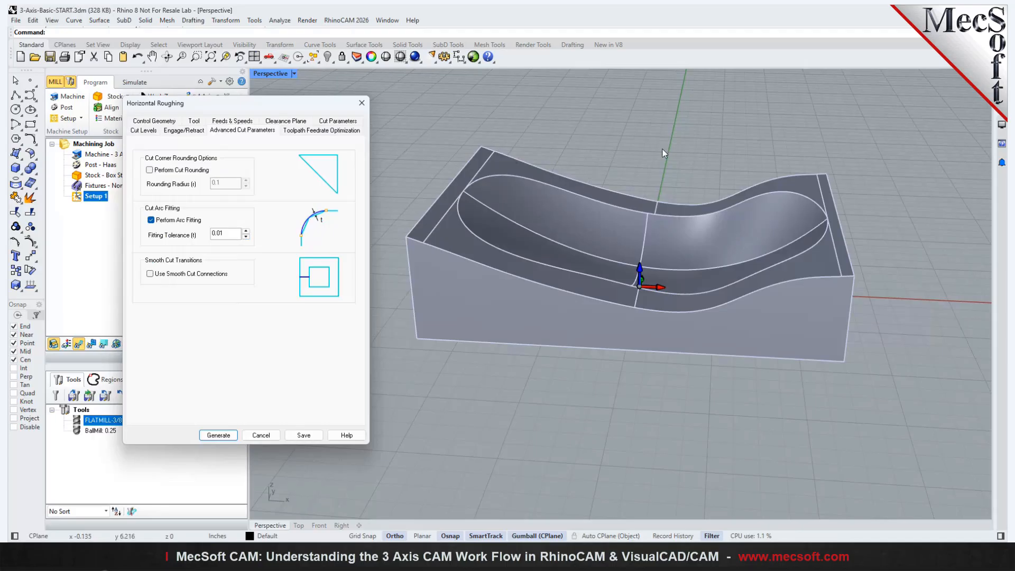
{"action": "left_click", "coordinate": [339, 131]}
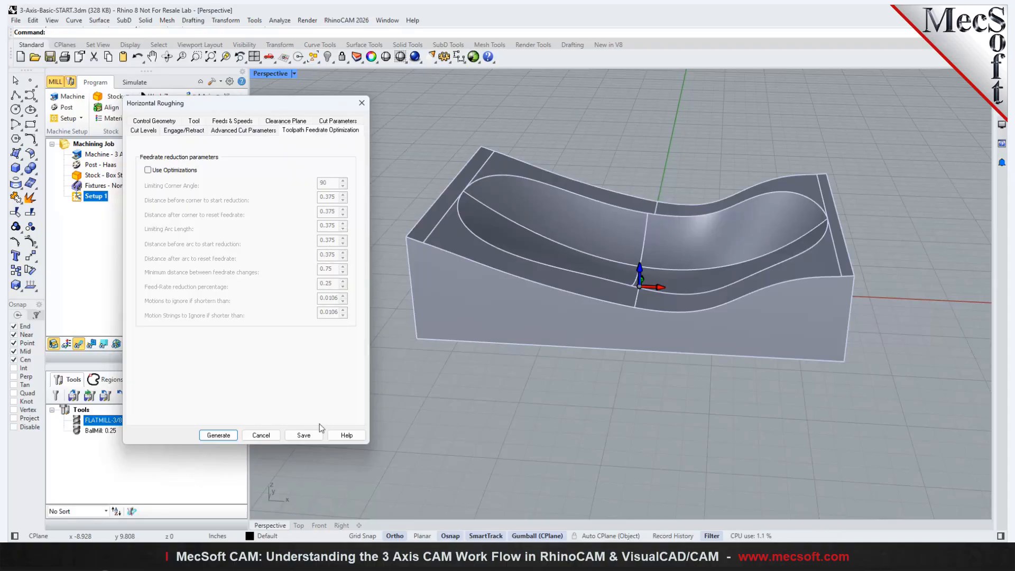
{"action": "left_click", "coordinate": [218, 436]}
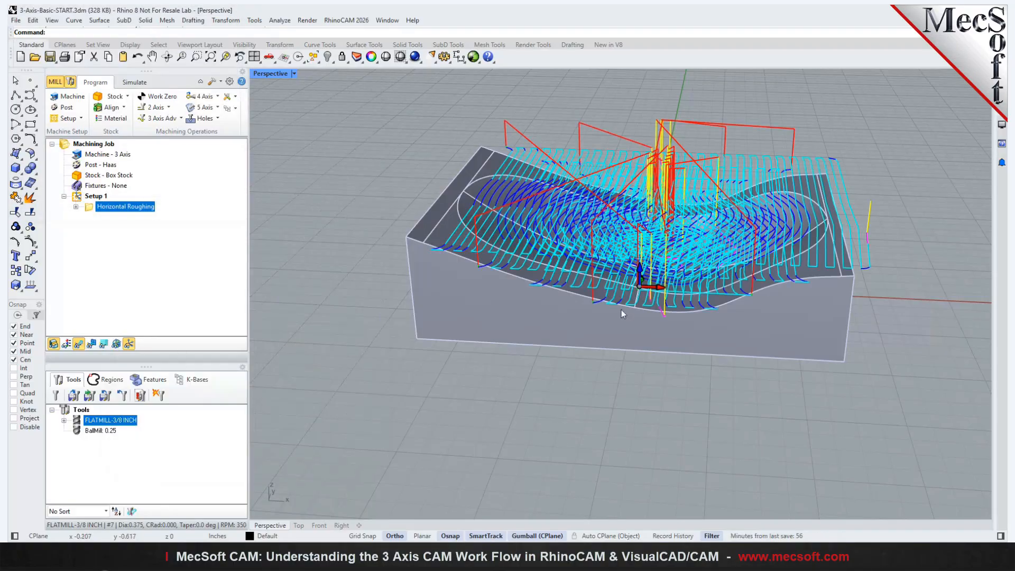
Step: Inspect the roughing toolpath's Z levels in the Front view of the four-viewport layout, and return to the maximized Perspective view
{"action": "left_click", "coordinate": [254, 57]}
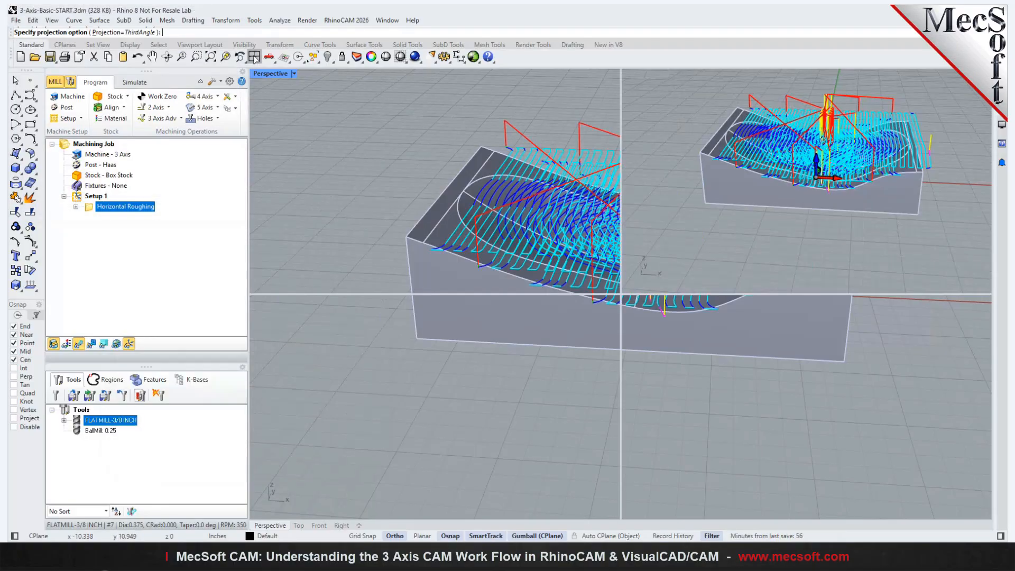
{"action": "scroll", "coordinate": [429, 380], "scroll_direction": "up", "scroll_amount": 6}
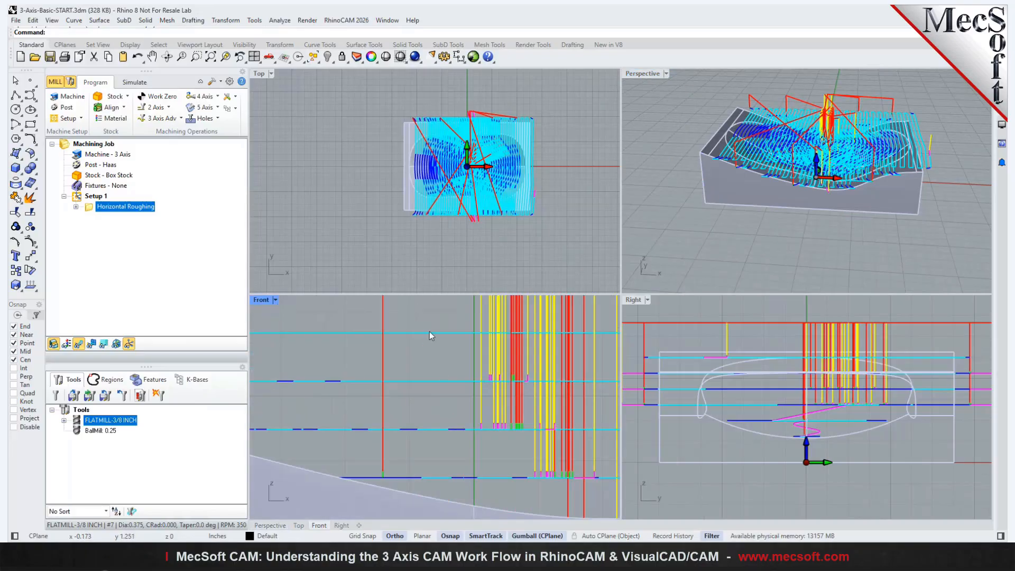
{"action": "scroll", "coordinate": [403, 393], "scroll_direction": "down", "scroll_amount": 8}
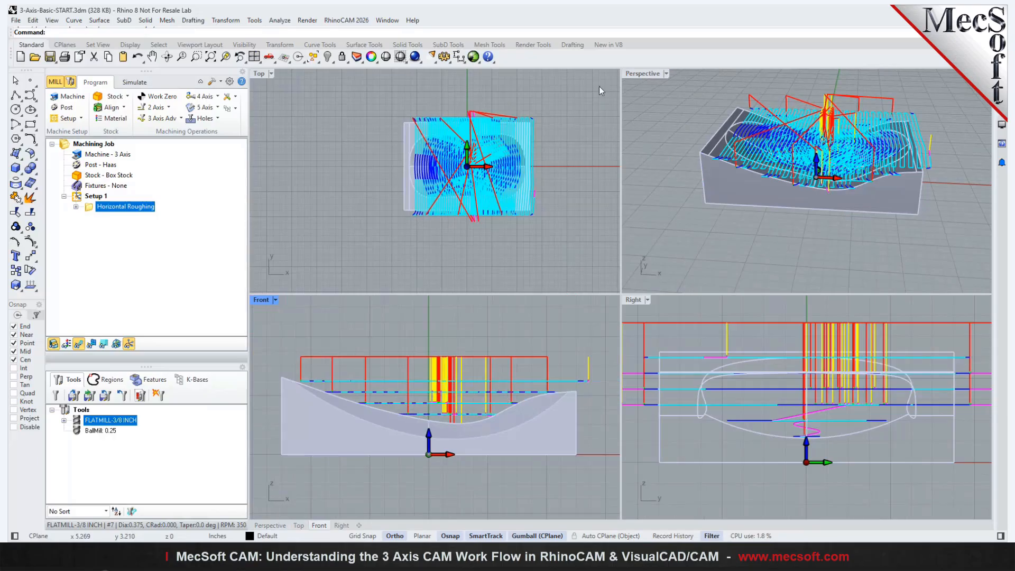
{"action": "double_click", "coordinate": [652, 74]}
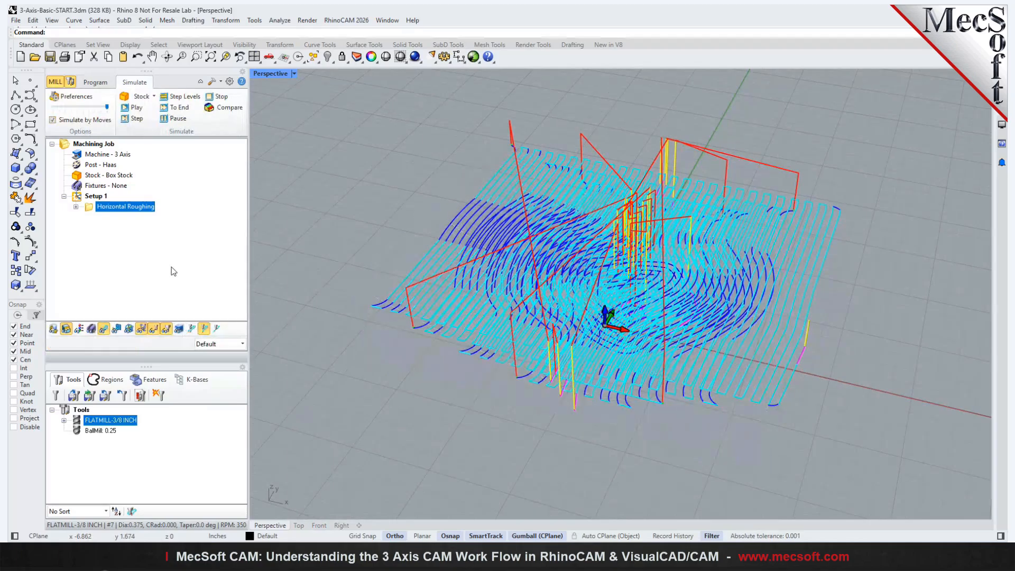
Step: Hide the toolpath, turn off Simulate by Moves, and run the material removal simulation of the Horizontal Roughing operation
{"action": "left_click", "coordinate": [104, 328]}
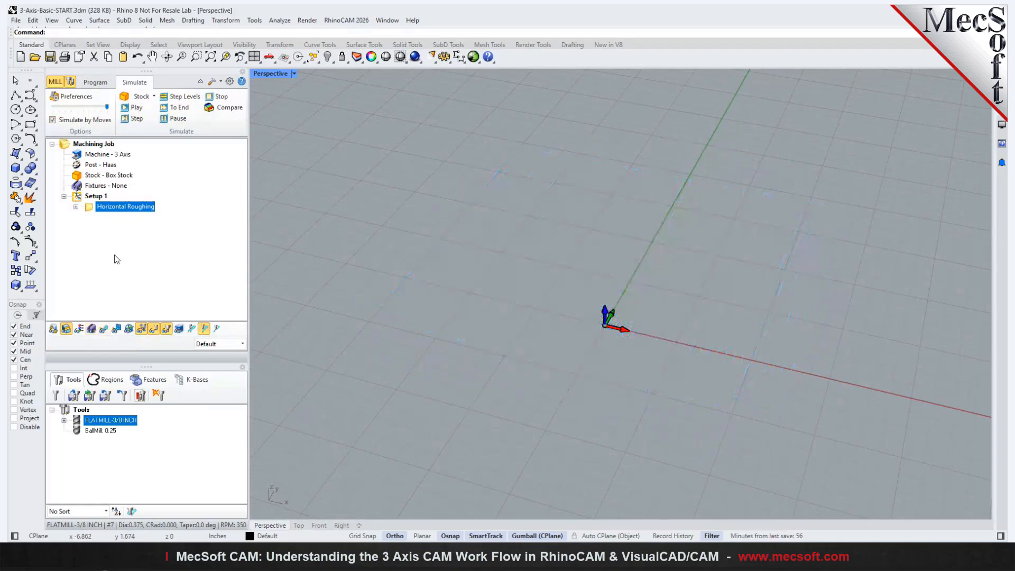
{"action": "left_click", "coordinate": [53, 120]}
{"action": "left_click", "coordinate": [134, 107]}
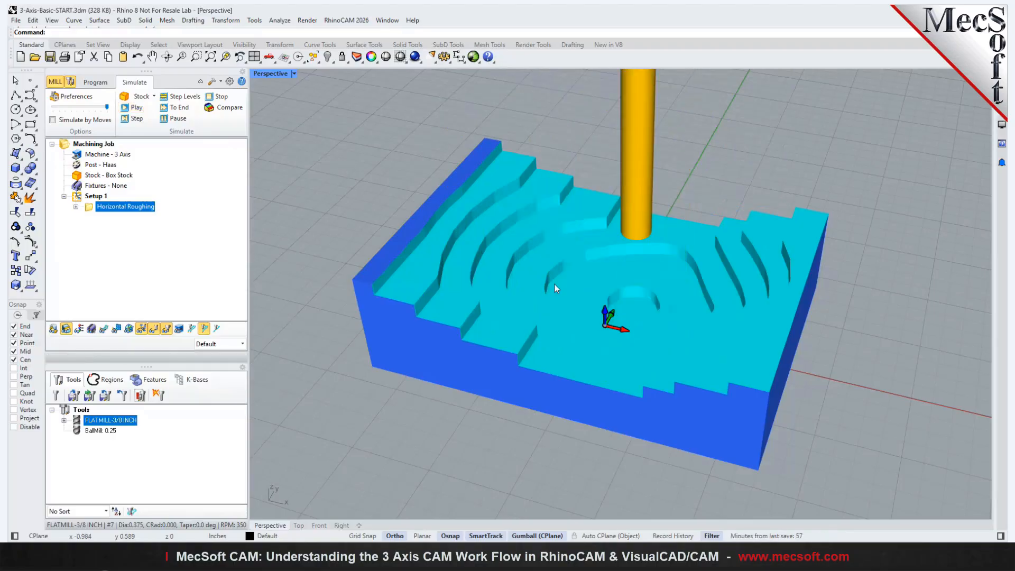
Step: Examine the terraces left on the roughed stock and compare them with the part model in the programming display
{"action": "right_click_drag", "start_coordinate": [554, 284], "coordinate": [631, 405]}
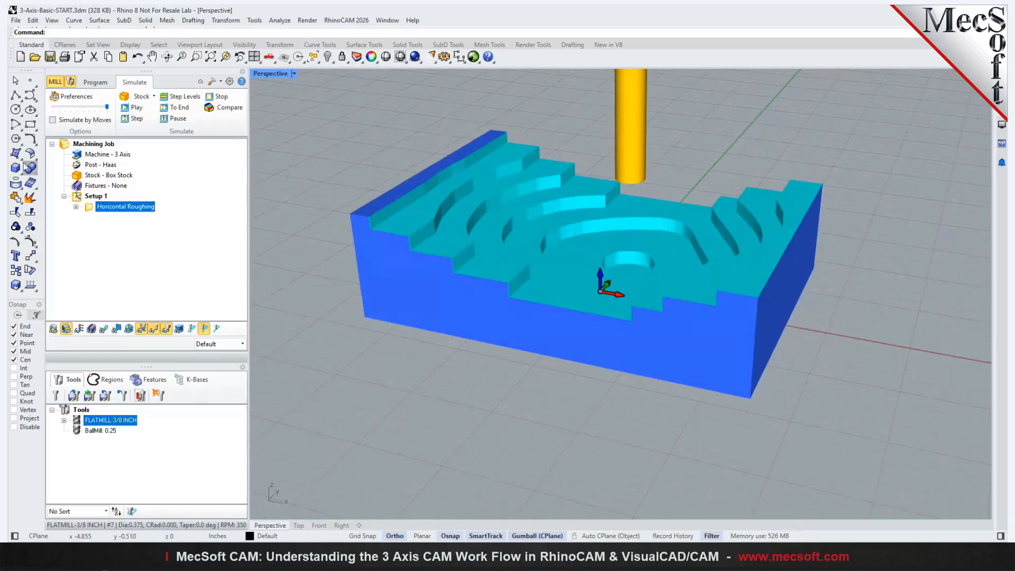
{"action": "left_click", "coordinate": [95, 82]}
{"action": "mouse_move", "coordinate": [567, 250]}
{"action": "right_mouse_down"}
{"action": "mouse_move", "coordinate": [589, 275]}
{"action": "mouse_move", "coordinate": [578, 252]}
{"action": "right_mouse_up"}
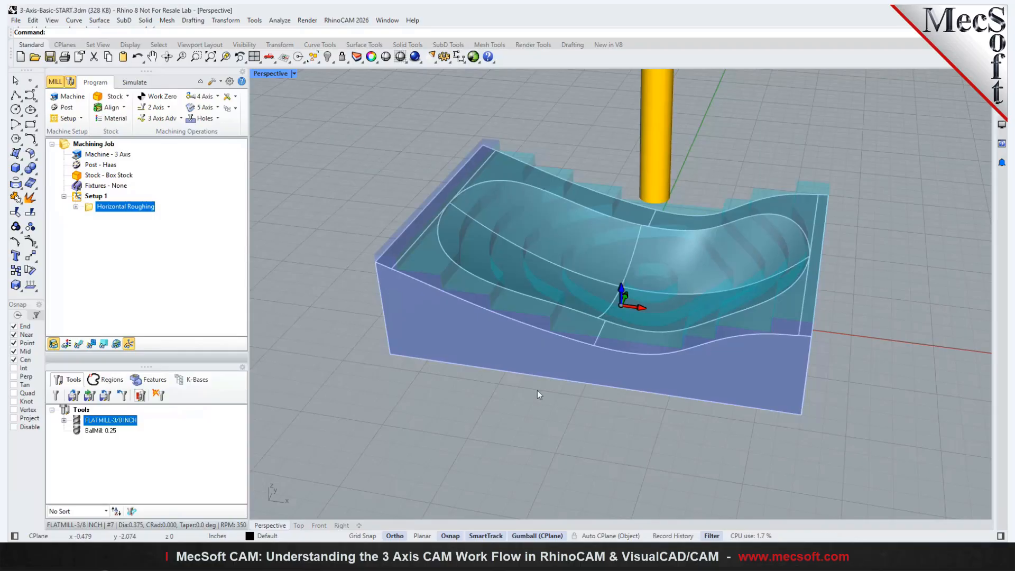
Step: Start a 3-axis Parallel Finishing operation and set its part surface extent condition to CONTACT
{"action": "left_click", "coordinate": [161, 118]}
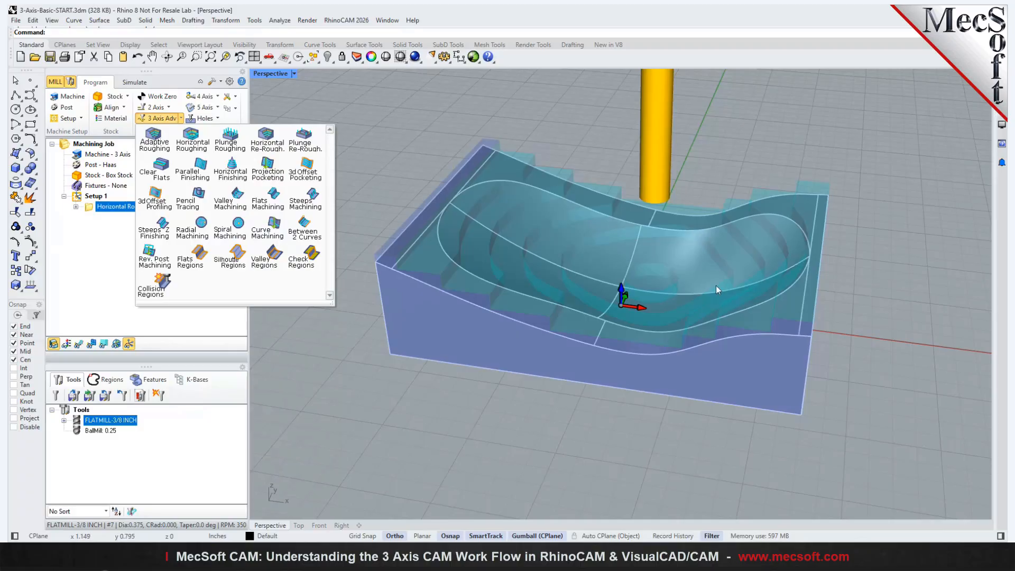
{"action": "left_click", "coordinate": [194, 172]}
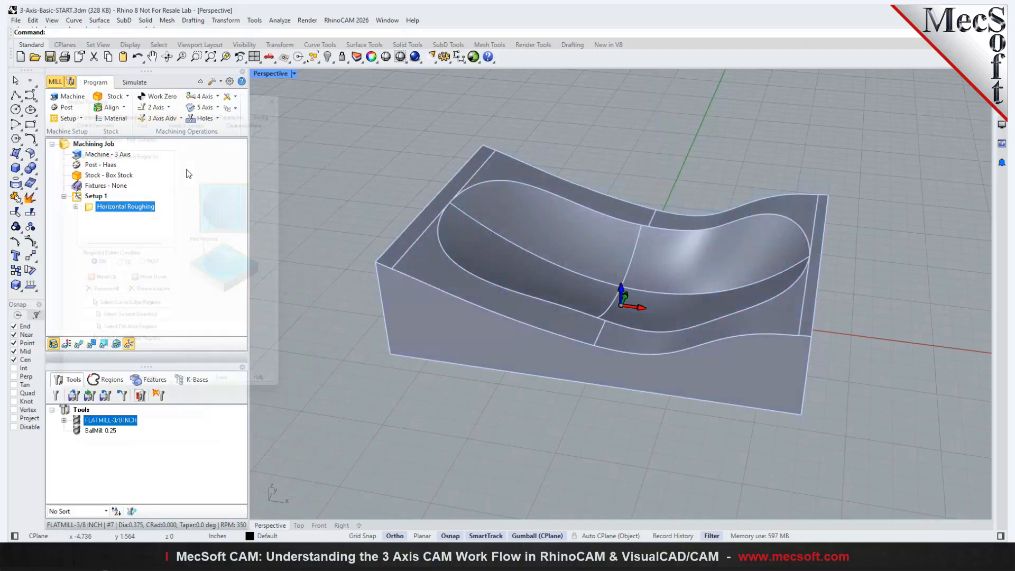
{"action": "left_click_drag", "start_coordinate": [163, 81], "coordinate": [201, 98]}
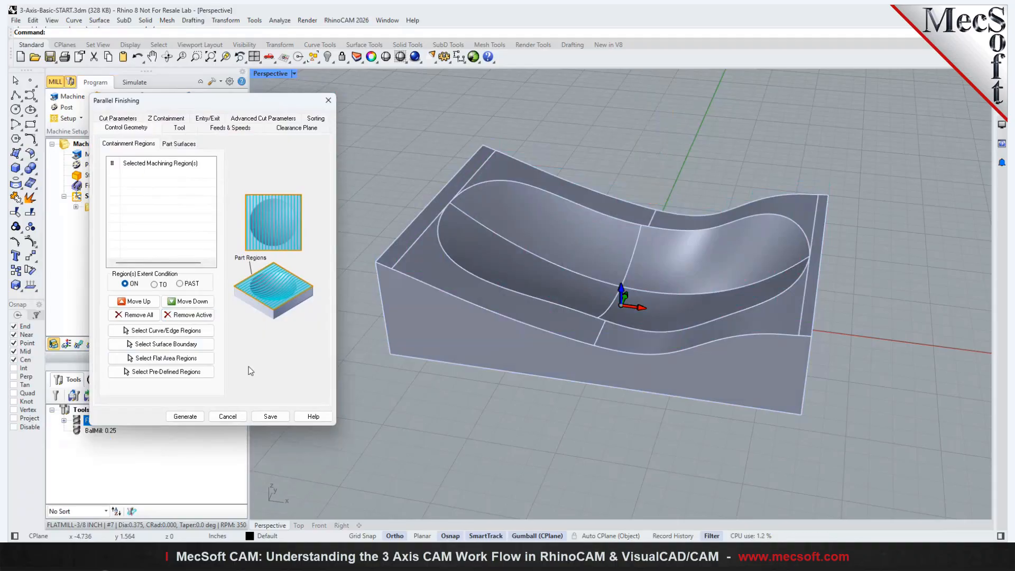
{"action": "left_click", "coordinate": [181, 145]}
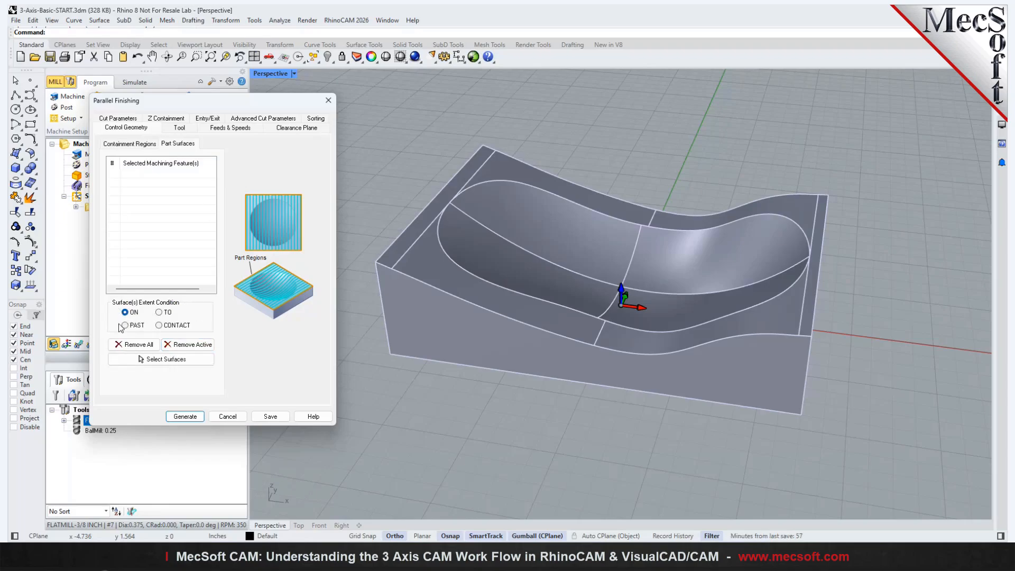
{"action": "mouse_move", "coordinate": [129, 336]}
{"action": "mouse_move", "coordinate": [161, 329]}
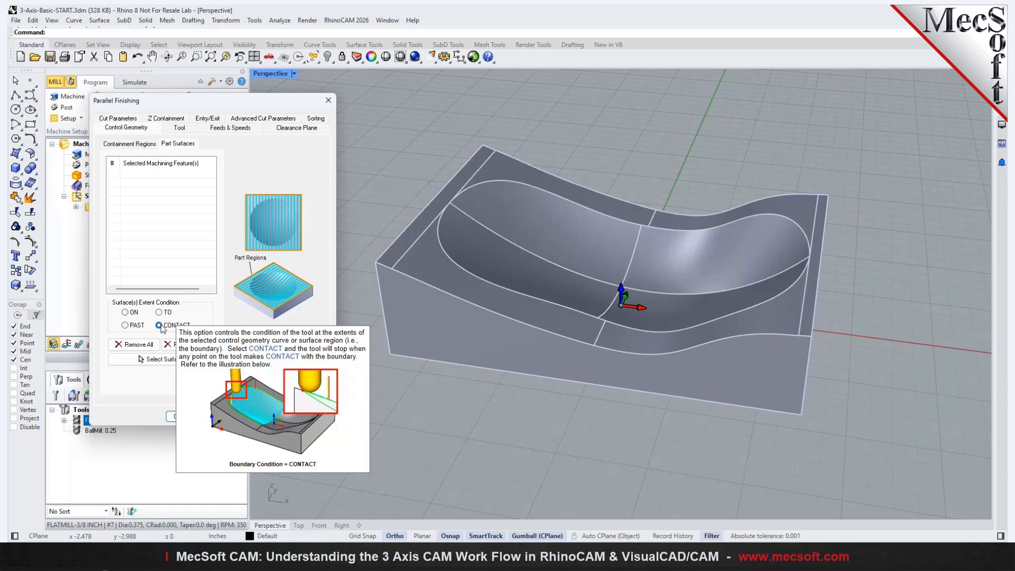
Step: Select the six top surfaces surrounding the curved pocket, including both end strips, as the finishing operation's part surfaces
{"action": "left_click", "coordinate": [161, 359]}
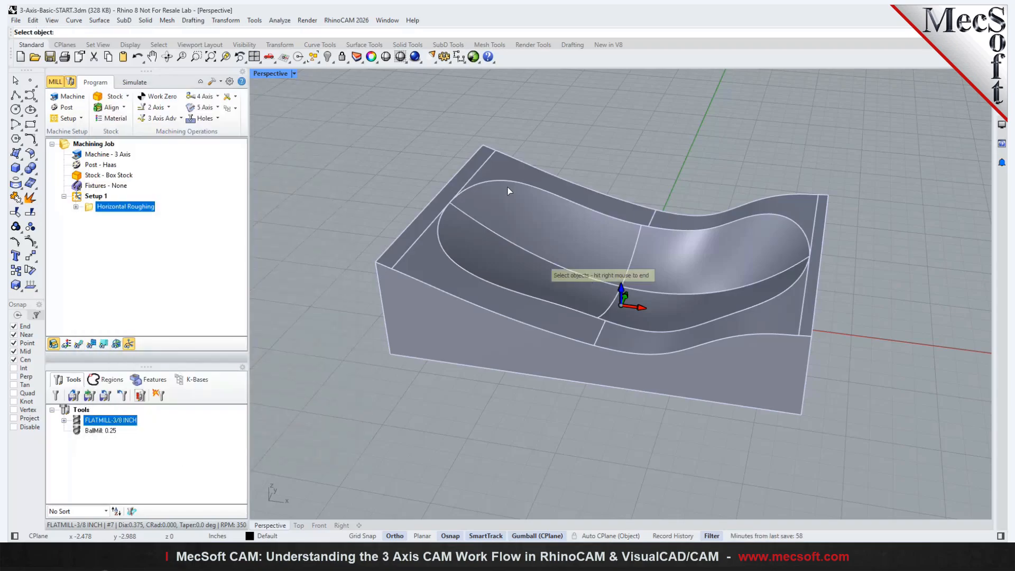
{"action": "left_click", "coordinate": [496, 167]}
{"action": "left_click", "coordinate": [479, 164]}
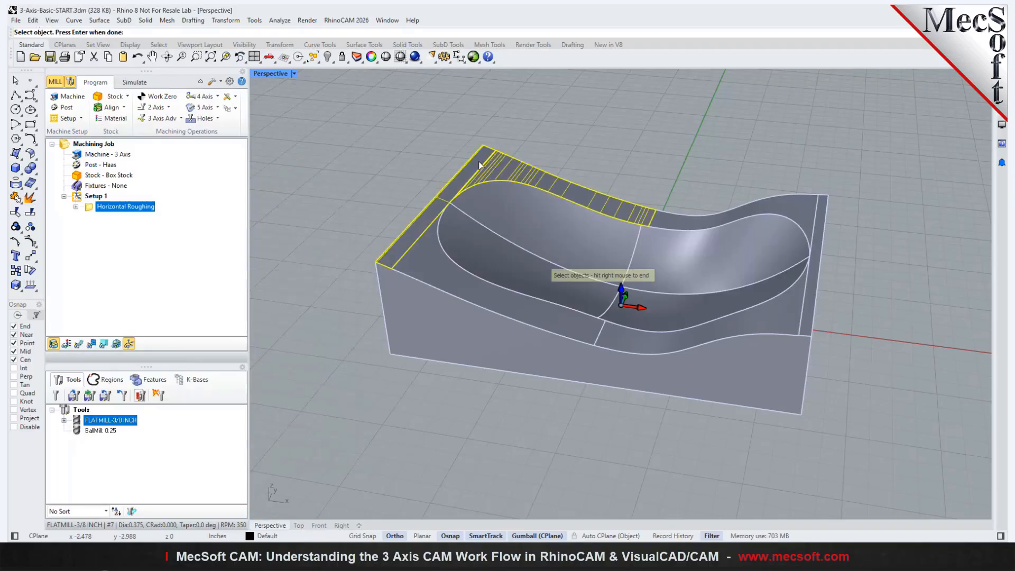
{"action": "left_click", "coordinate": [459, 287]}
{"action": "left_click", "coordinate": [659, 335]}
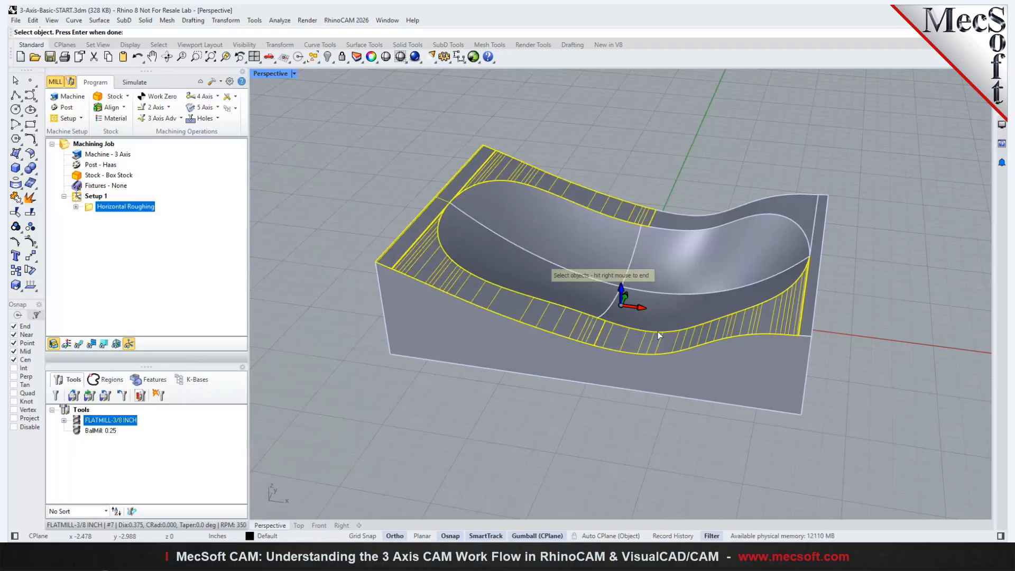
{"action": "left_click", "coordinate": [821, 211]}
{"action": "left_click", "coordinate": [805, 208]}
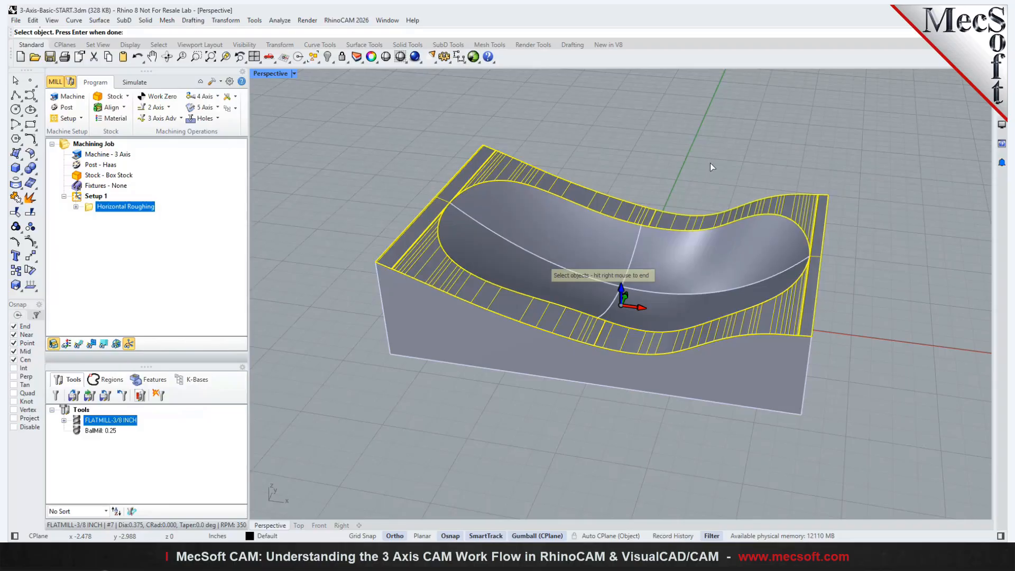
{"action": "right_click_drag", "start_coordinate": [709, 163], "coordinate": [574, 179]}
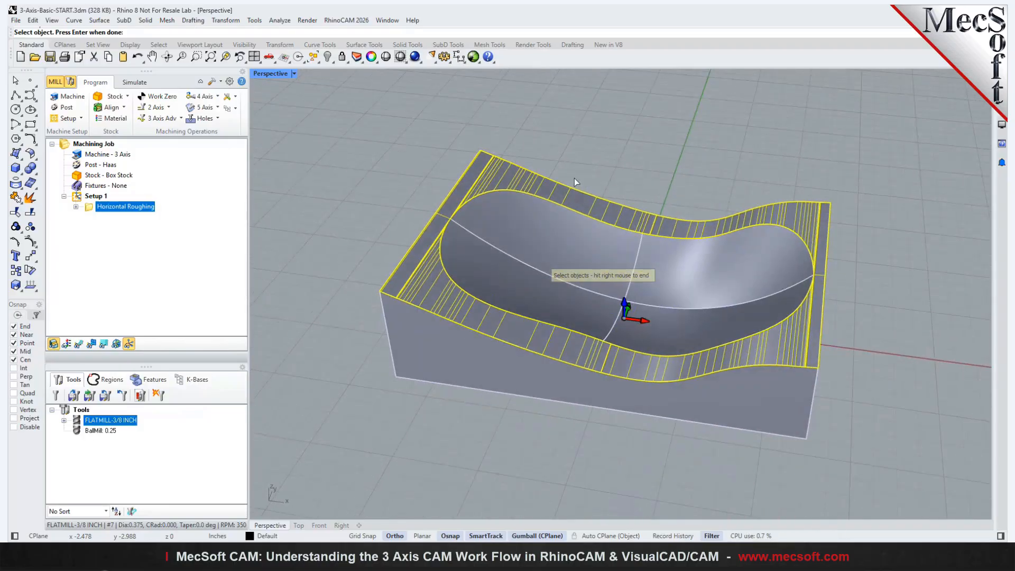
{"action": "right_click", "coordinate": [363, 177]}
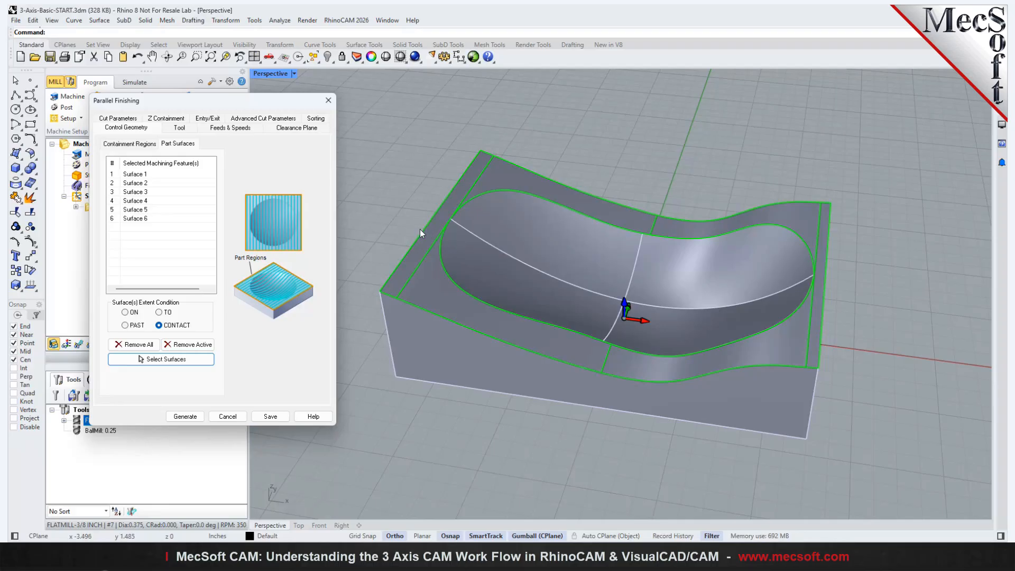
Step: Assign the BallMill 0.25 tool to the finishing operation and review its feeds, speeds and clearance plane
{"action": "left_click", "coordinate": [165, 127]}
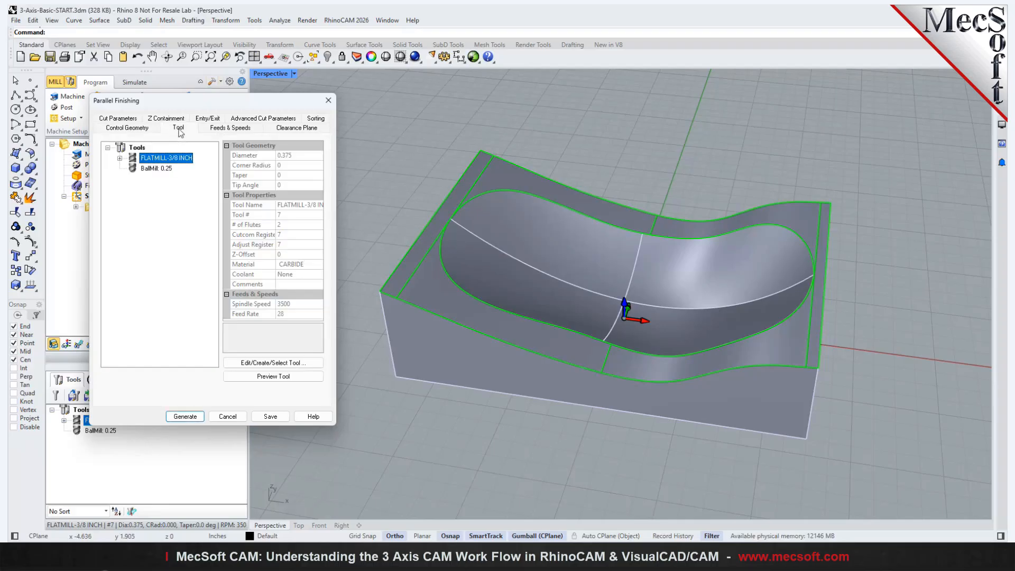
{"action": "left_click", "coordinate": [155, 168]}
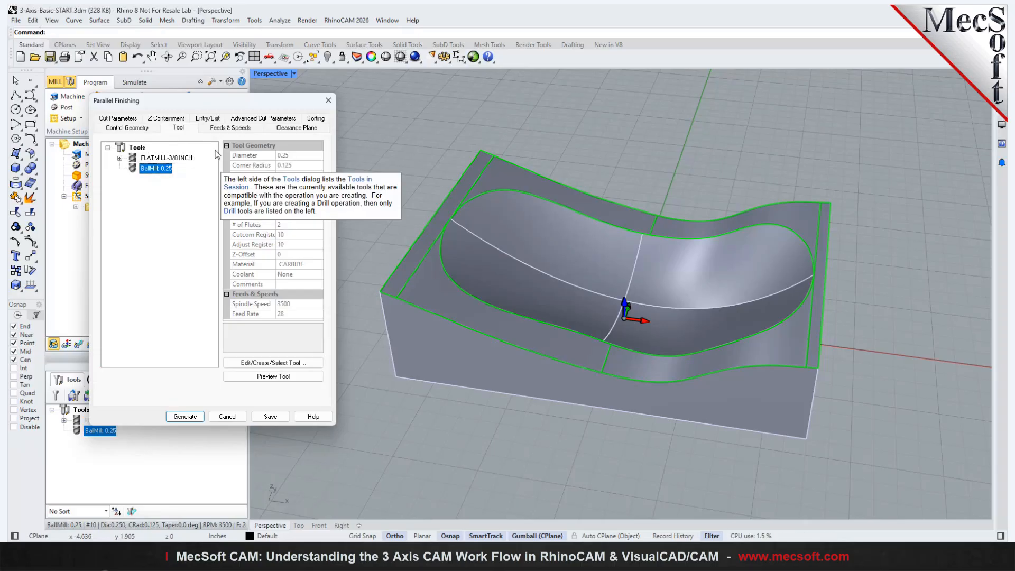
{"action": "left_click", "coordinate": [230, 127]}
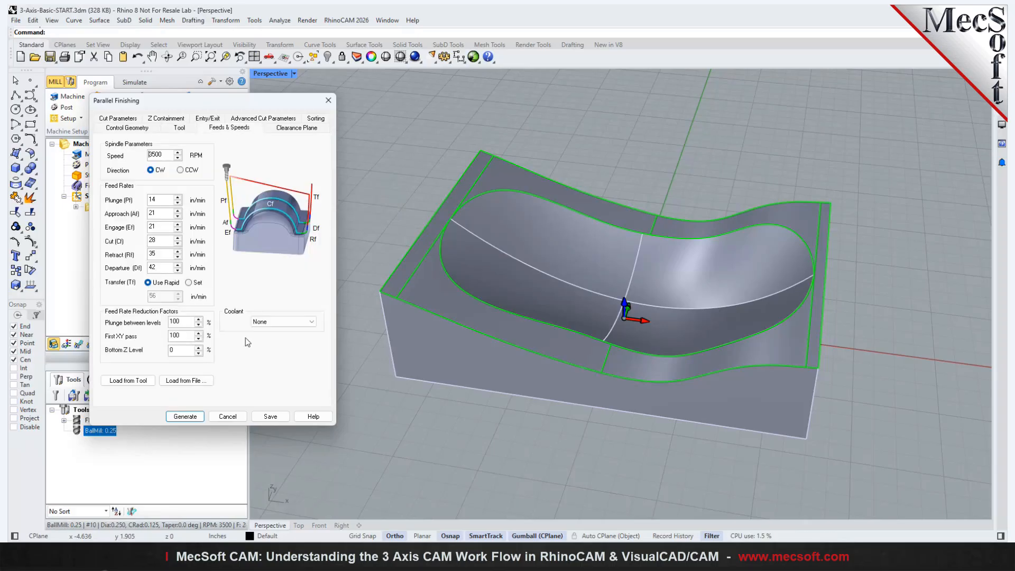
{"action": "left_click", "coordinate": [297, 129]}
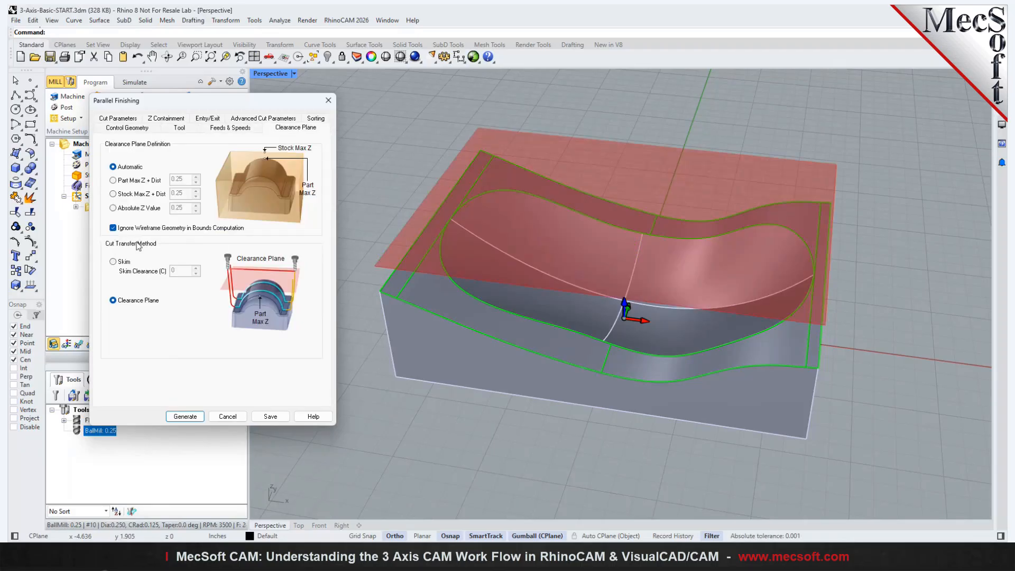
Step: Check the finishing tolerances, stock and angle of cuts, and set the stepover to 15% of the tool diameter
{"action": "left_click", "coordinate": [115, 118]}
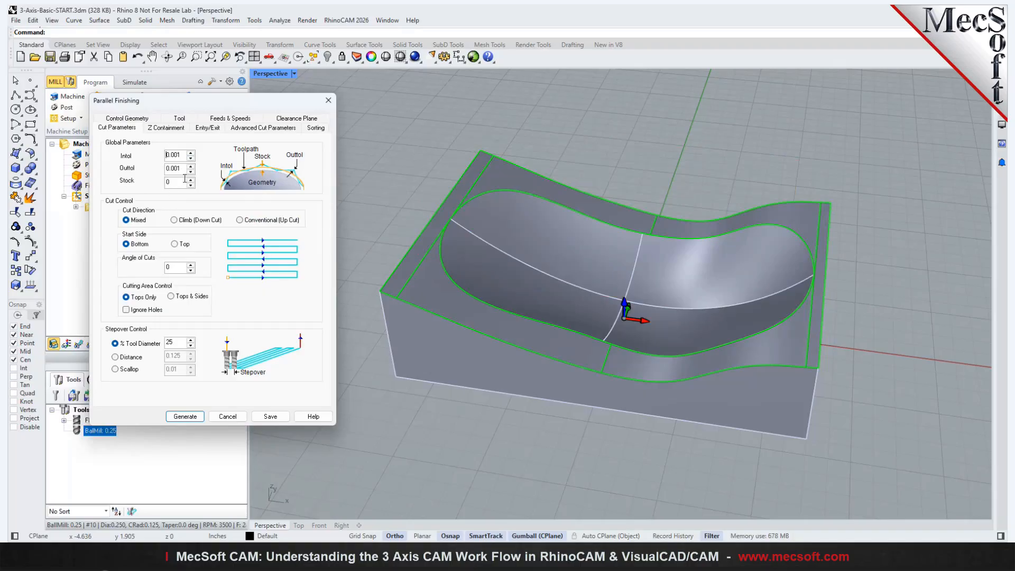
{"action": "mouse_move", "coordinate": [178, 189]}
{"action": "mouse_move", "coordinate": [171, 266]}
{"action": "left_click_drag", "start_coordinate": [182, 269], "coordinate": [149, 276]}
{"action": "double_click", "coordinate": [179, 343]}
{"action": "type", "text": "1"}
Step: Review the finishing operation's Z containment, step-down Z cuts and entry/exit settings
{"action": "left_click", "coordinate": [165, 129]}
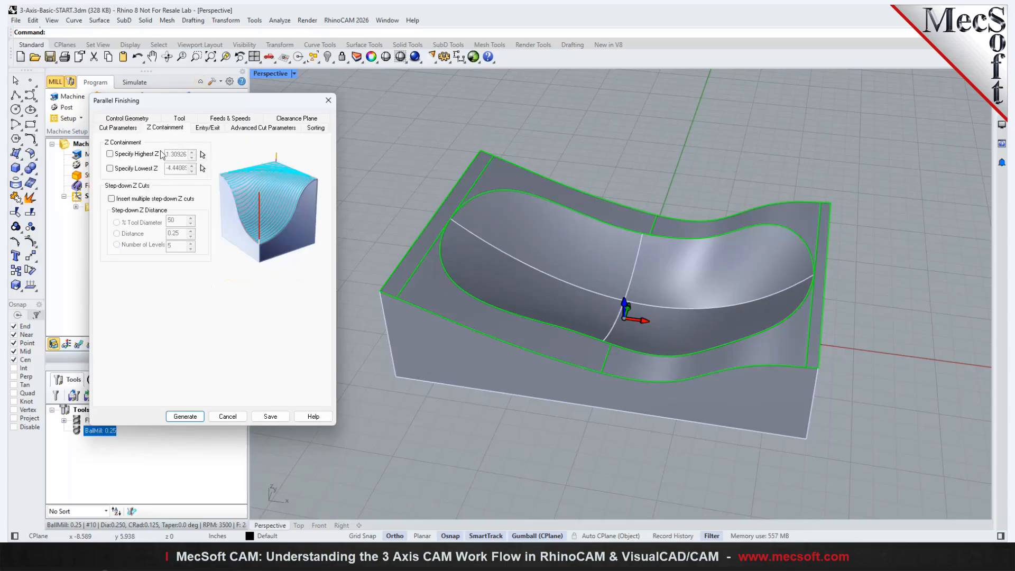
{"action": "left_click", "coordinate": [125, 129]}
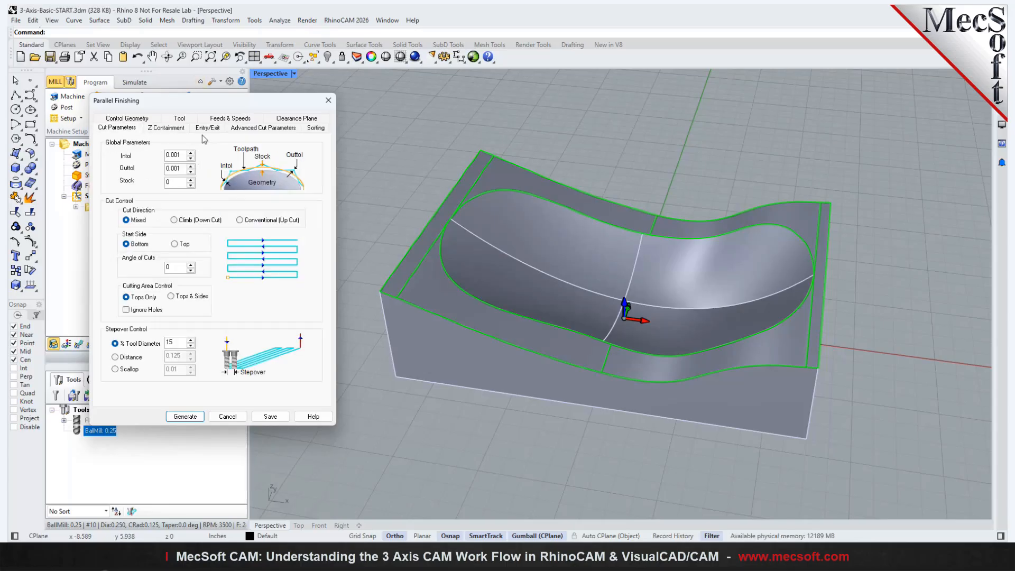
{"action": "left_click", "coordinate": [169, 130]}
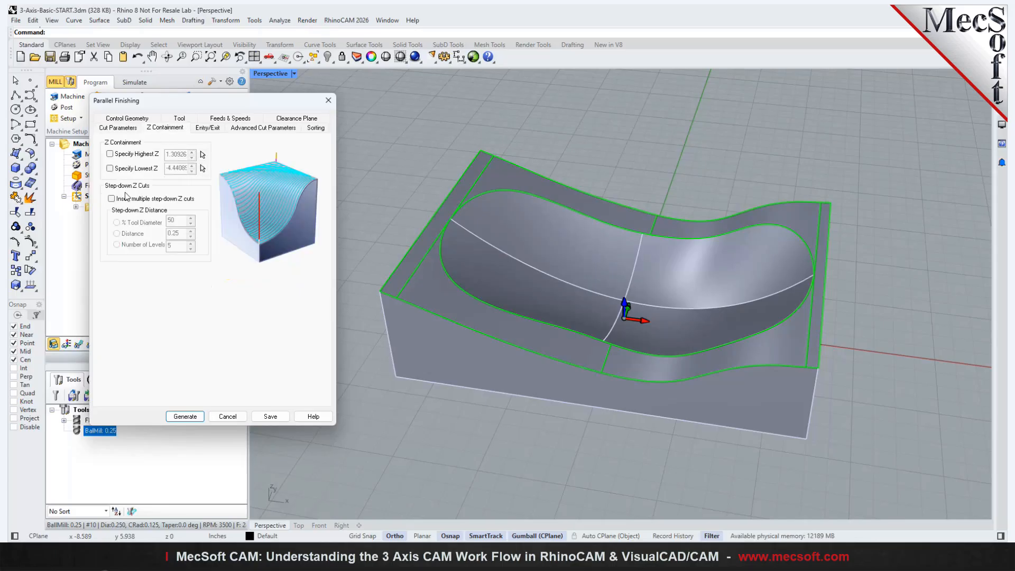
{"action": "left_click", "coordinate": [208, 129]}
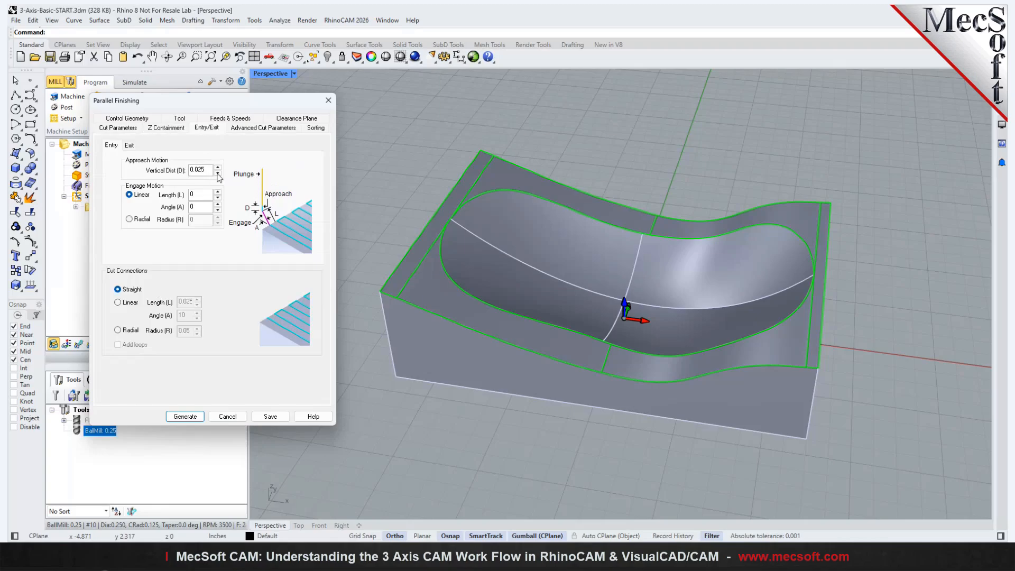
Step: Enable arc fitting for the finishing cuts and check its fitting tolerance against the operation's global tolerances
{"action": "left_click", "coordinate": [267, 128]}
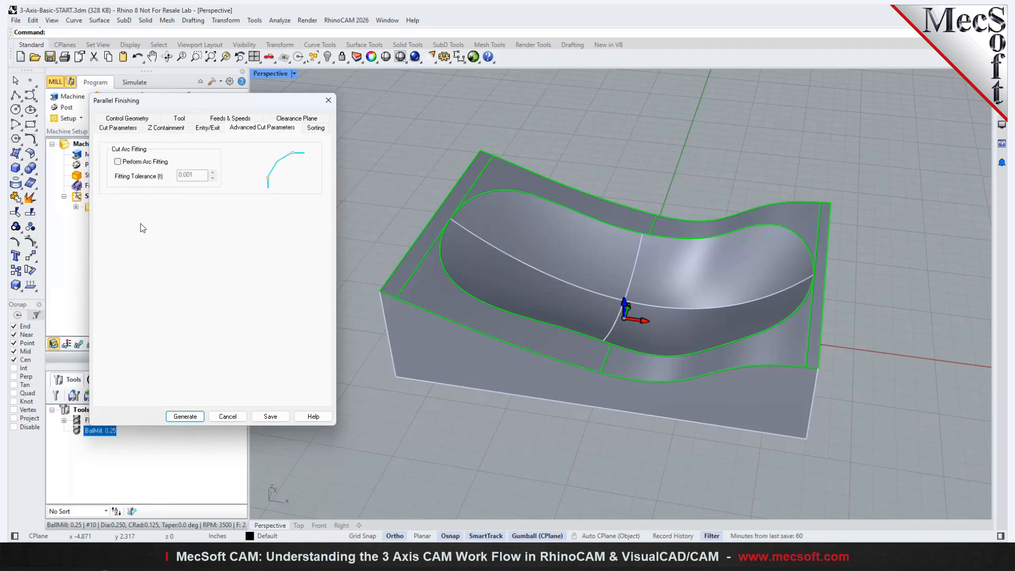
{"action": "left_click", "coordinate": [117, 161]}
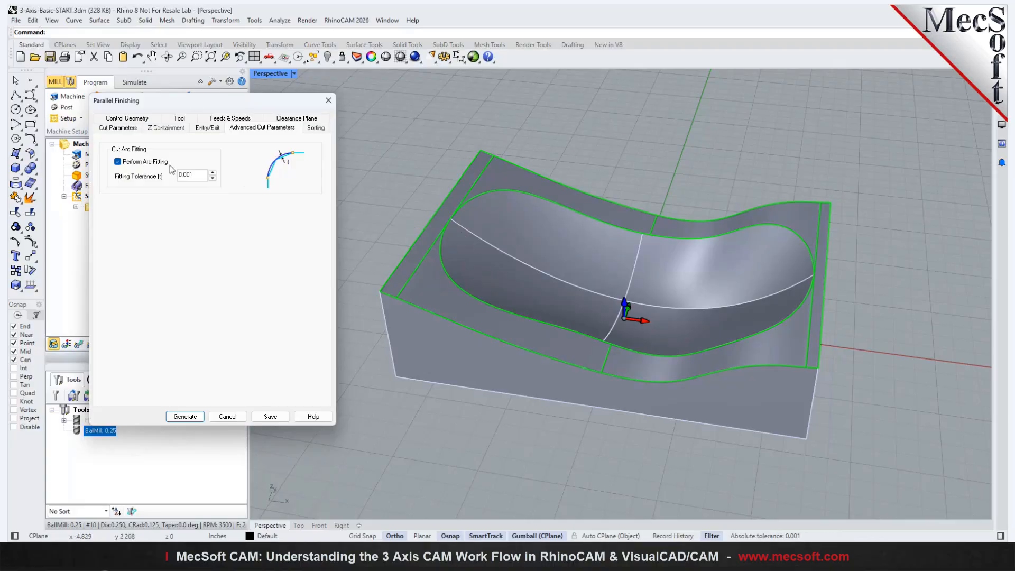
{"action": "left_click_drag", "start_coordinate": [191, 175], "coordinate": [206, 180]}
{"action": "double_click", "coordinate": [183, 175]}
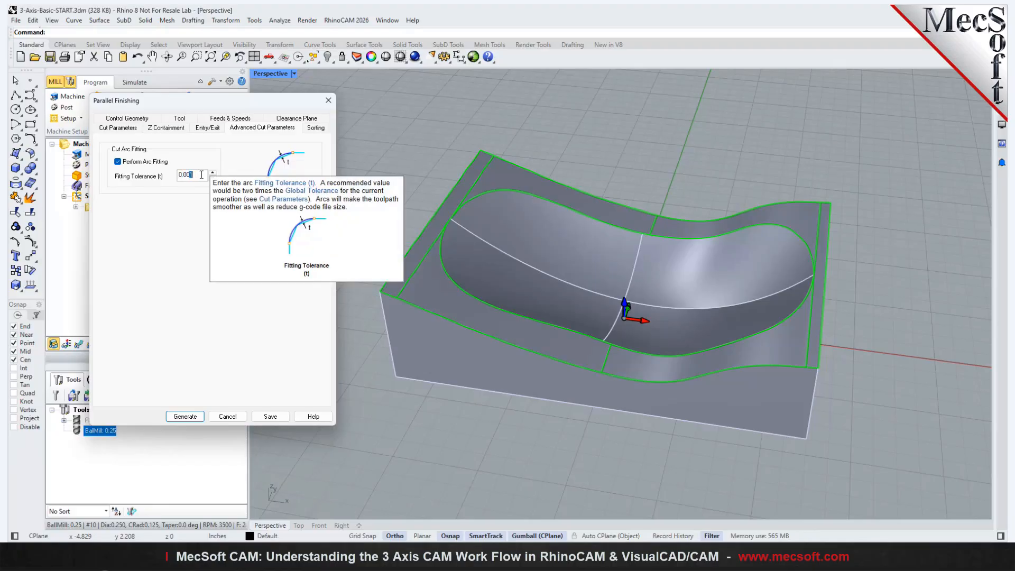
{"action": "left_click", "coordinate": [118, 128]}
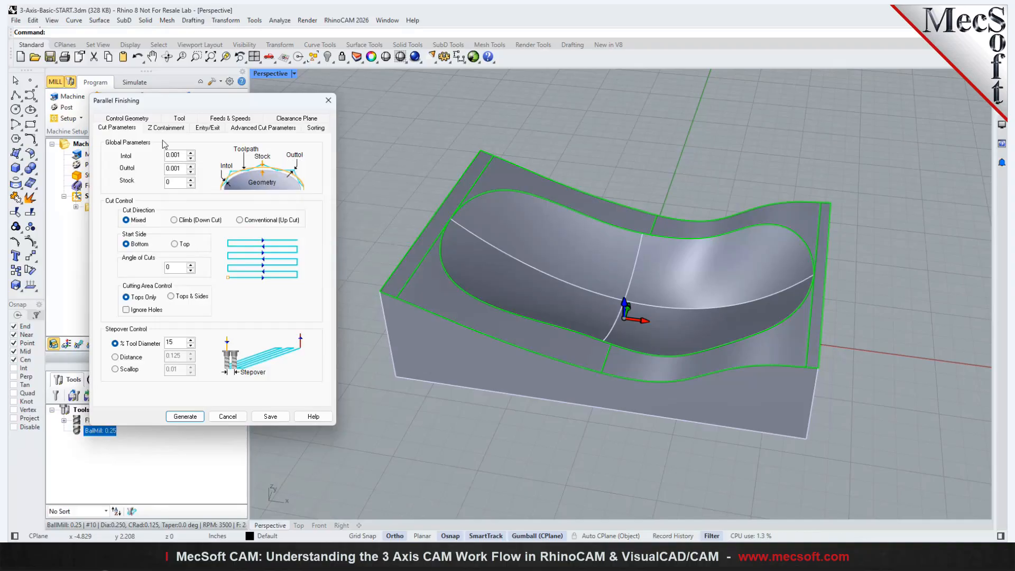
Step: Set the finishing operation's Intol and Outtol to 0.0005 and check them against the arc fitting tolerance
{"action": "left_click", "coordinate": [245, 128]}
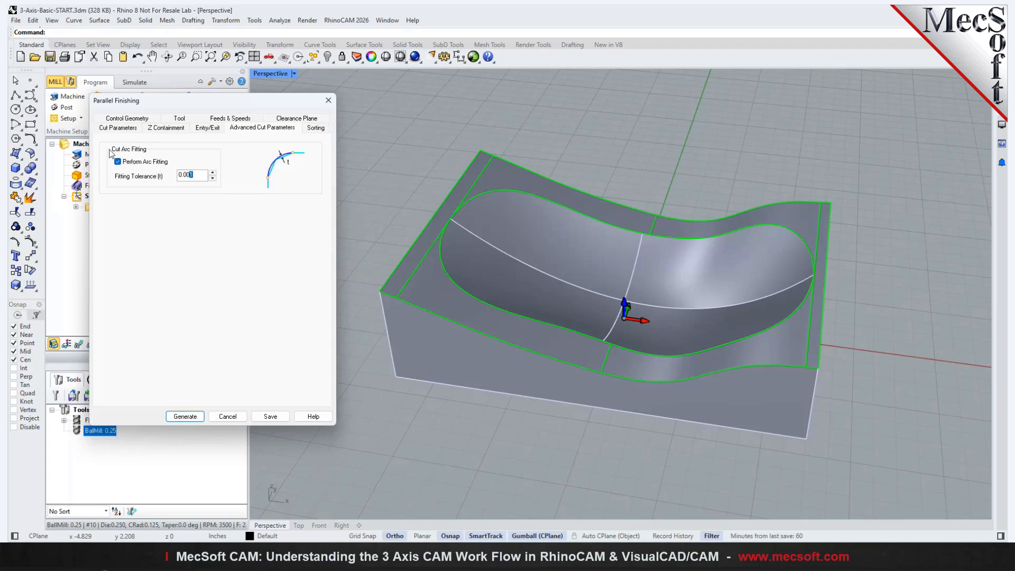
{"action": "left_click", "coordinate": [200, 175]}
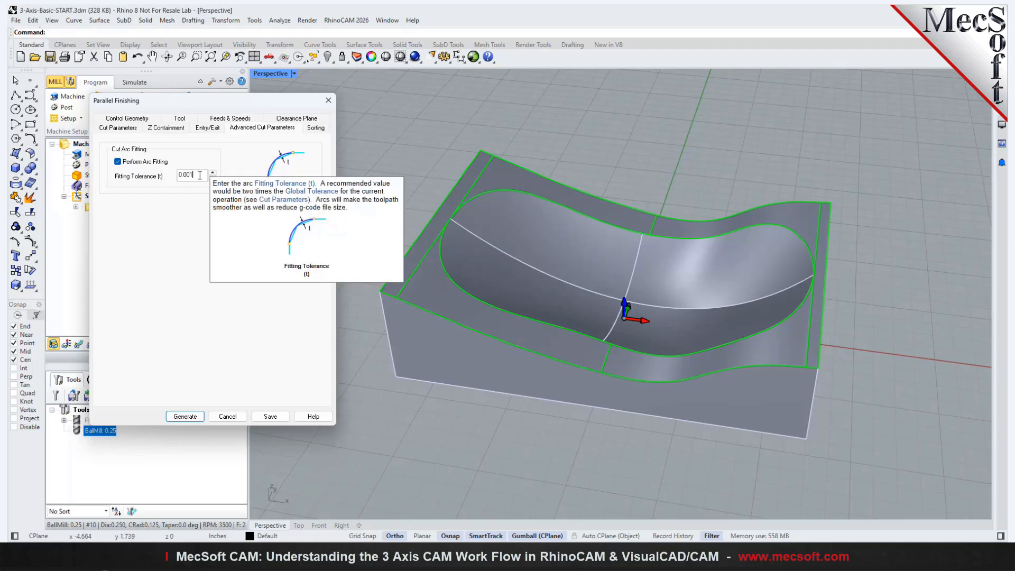
{"action": "left_click", "coordinate": [117, 127]}
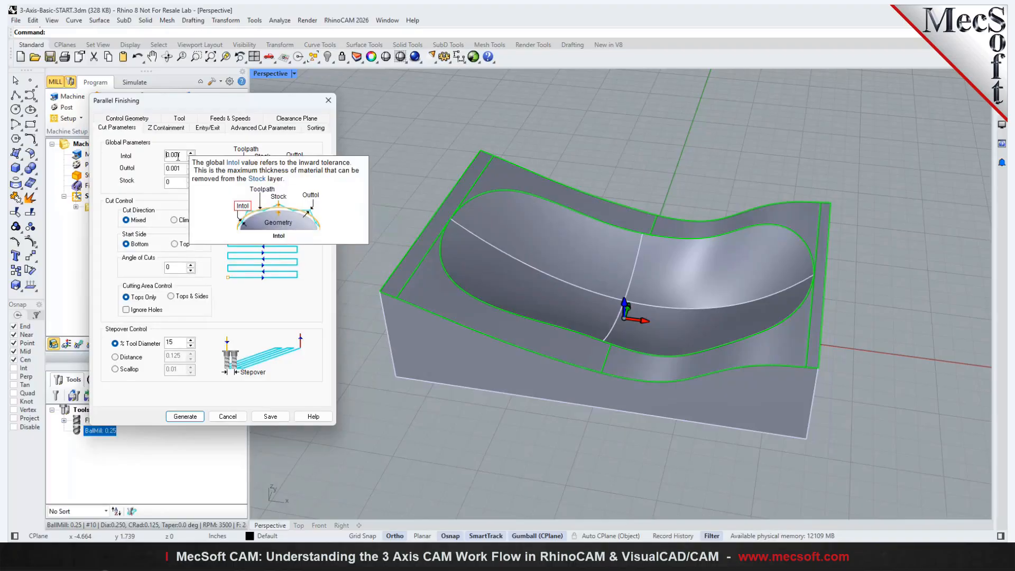
{"action": "type", "text": "05"}
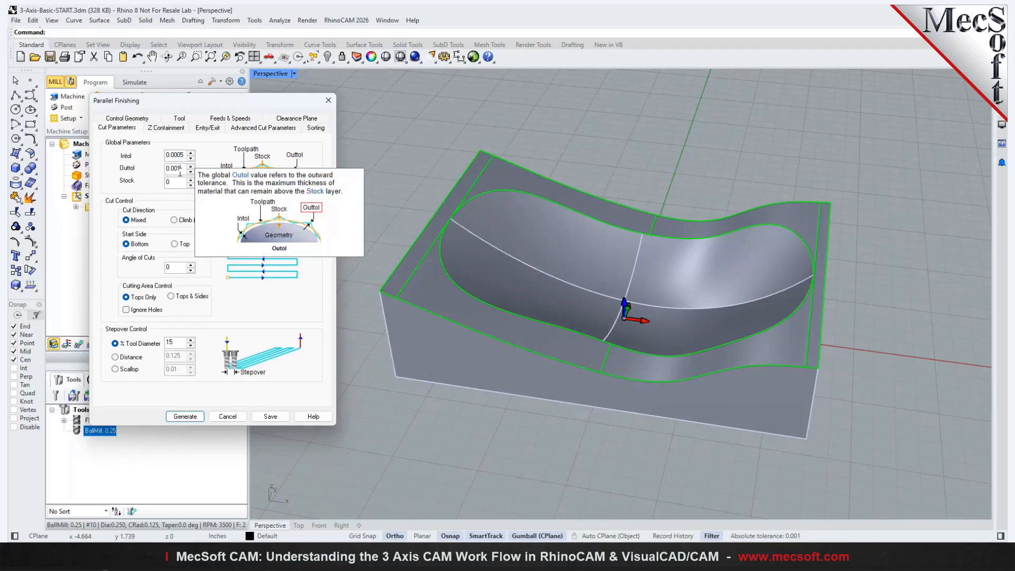
{"action": "type", "text": "5"}
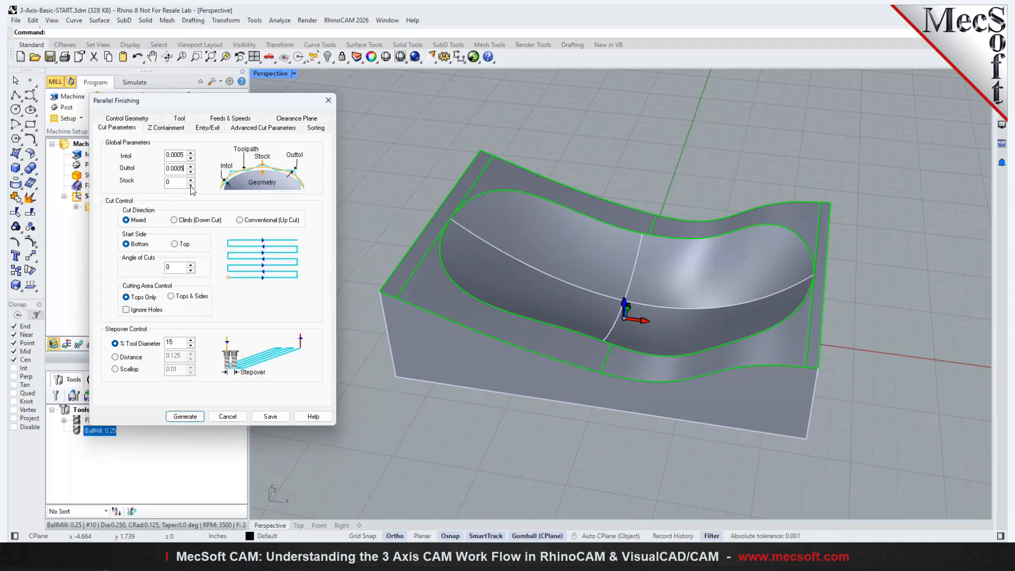
{"action": "left_click", "coordinate": [271, 120]}
{"action": "left_click", "coordinate": [263, 119]}
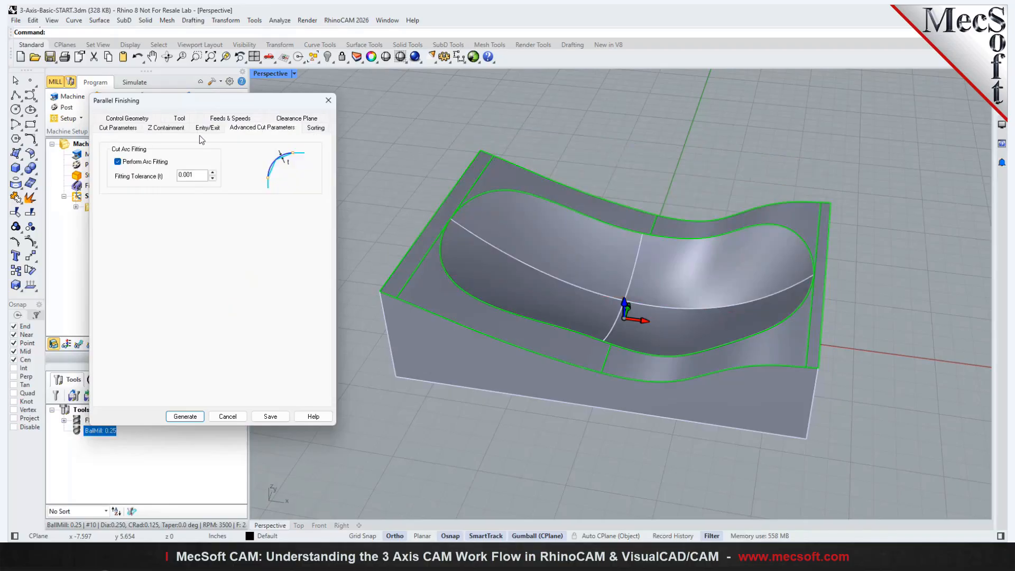
Step: Generate the Parallel Finishing toolpath and examine its cuts at the corner of the part's top surfaces
{"action": "left_click", "coordinate": [185, 417]}
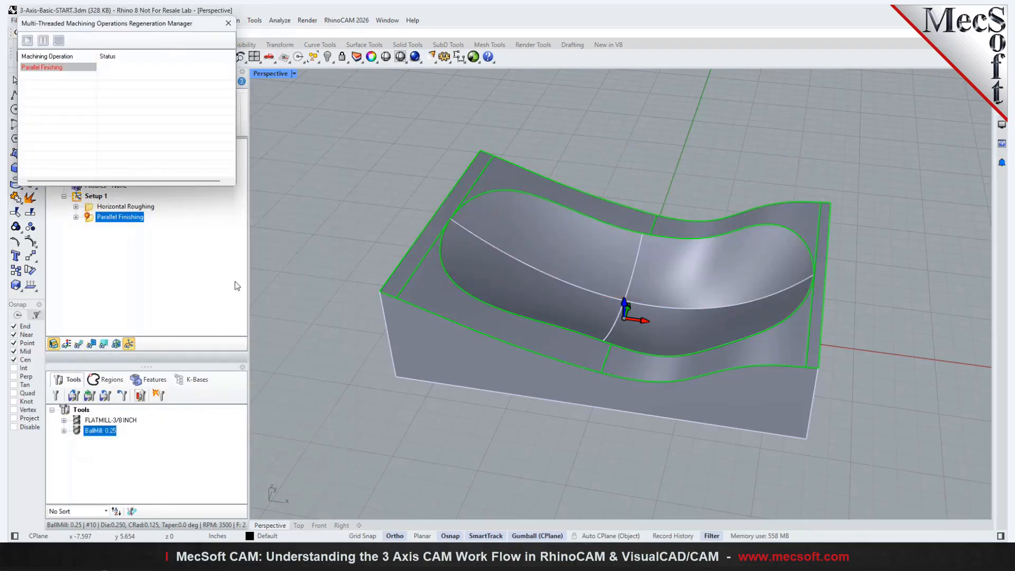
{"action": "left_click", "coordinate": [79, 344]}
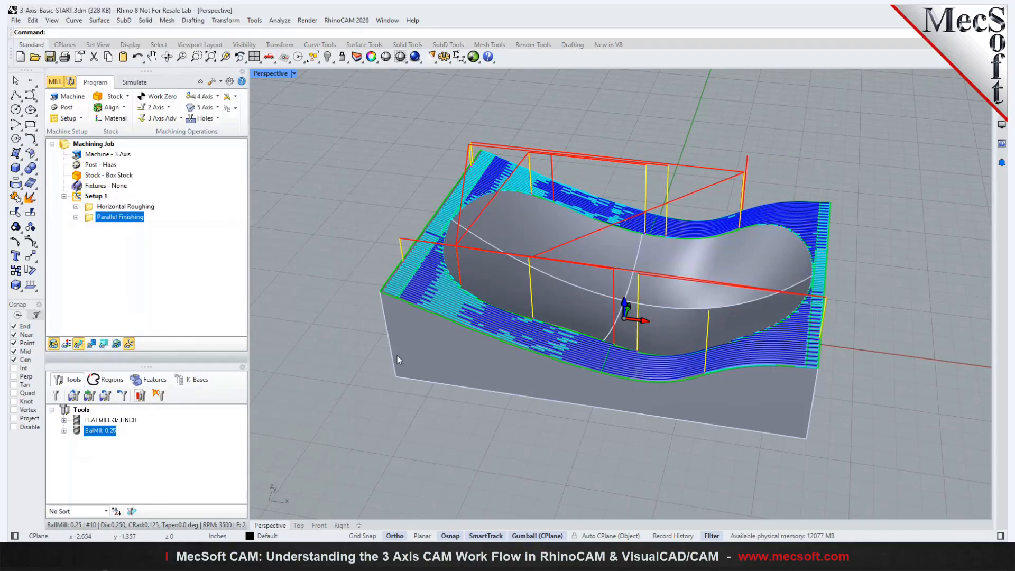
{"action": "scroll", "coordinate": [421, 356], "scroll_direction": "up", "scroll_amount": 5}
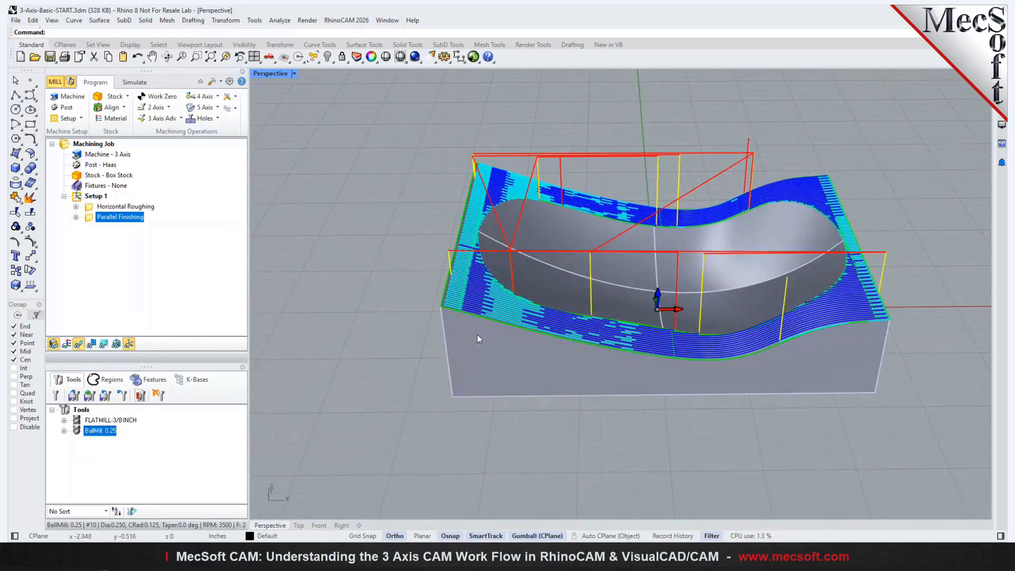
{"action": "scroll", "coordinate": [519, 239], "scroll_direction": "up", "scroll_amount": 6}
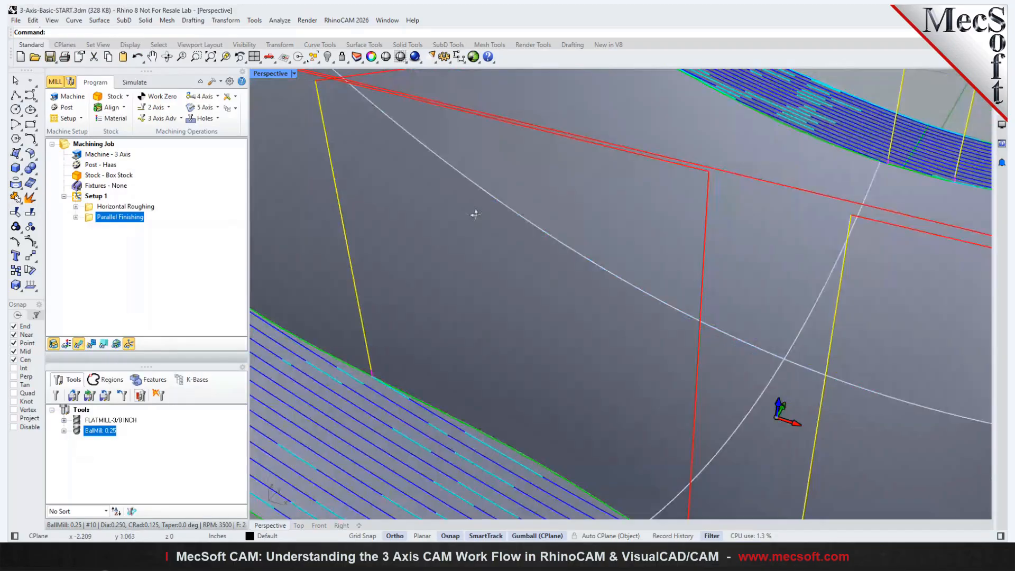
{"action": "right_click_drag", "start_coordinate": [483, 214], "coordinate": [517, 222]}
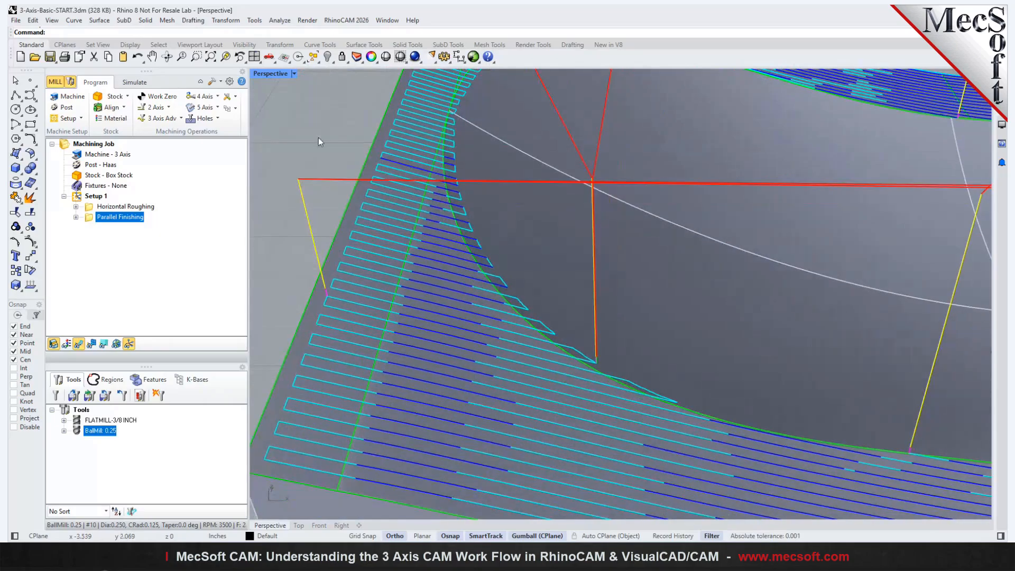
{"action": "right_click_drag", "start_coordinate": [474, 322], "coordinate": [483, 243]}
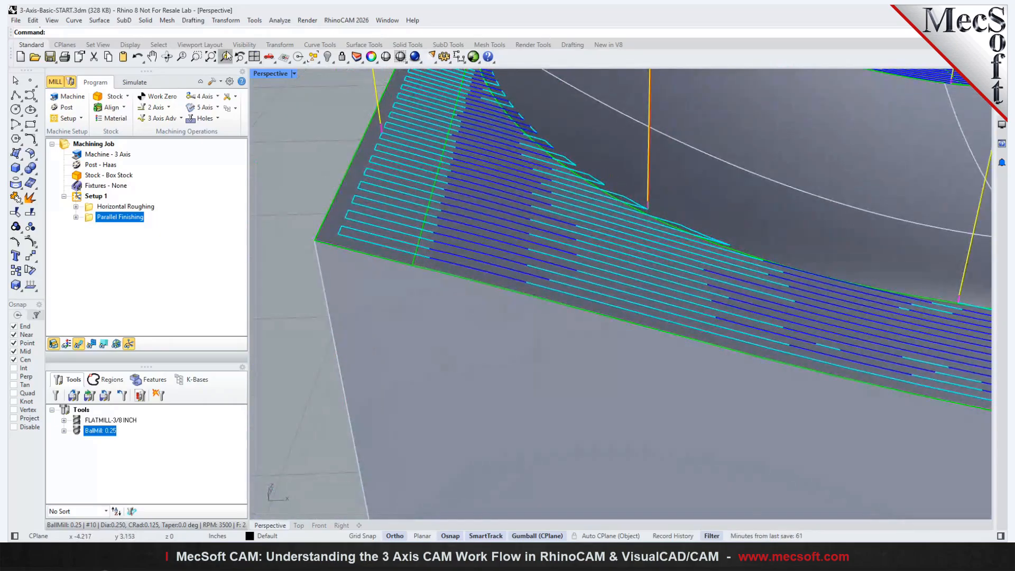
Step: Show the part in four viewports and open the Parallel Finishing toolpath's motion listing
{"action": "left_click", "coordinate": [255, 58]}
{"action": "left_click", "coordinate": [478, 369]}
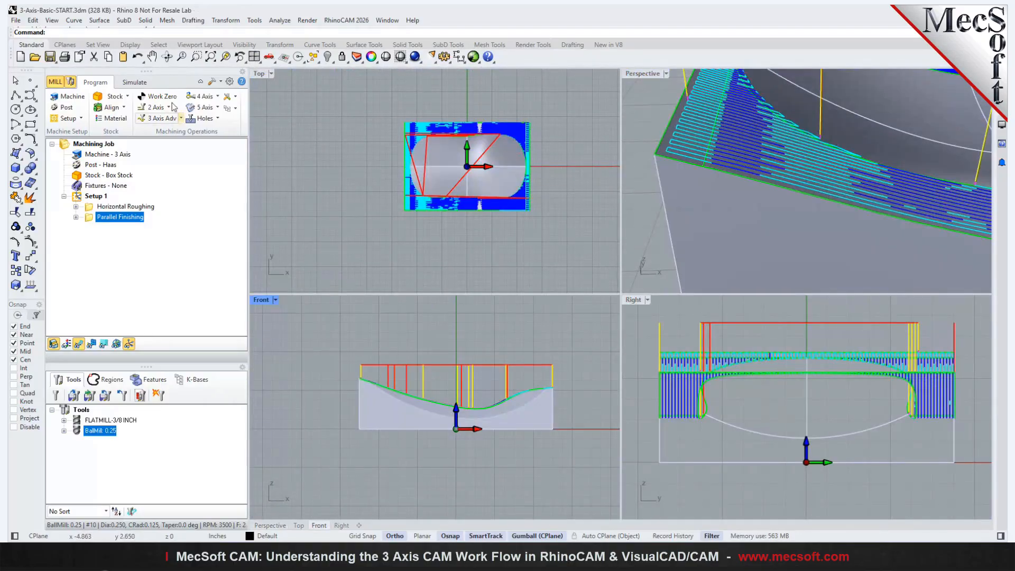
{"action": "left_click", "coordinate": [76, 217]}
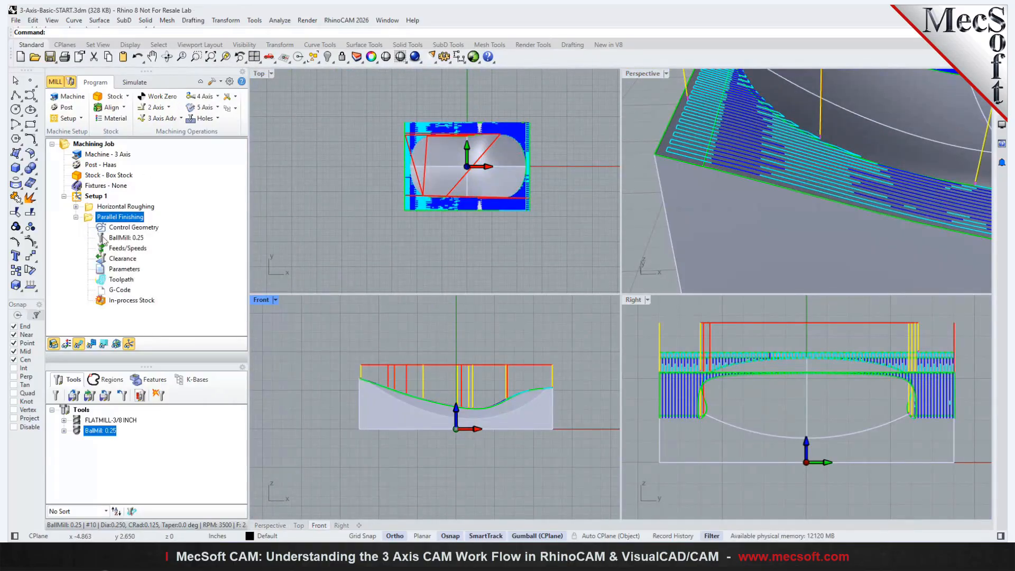
{"action": "left_click", "coordinate": [102, 281]}
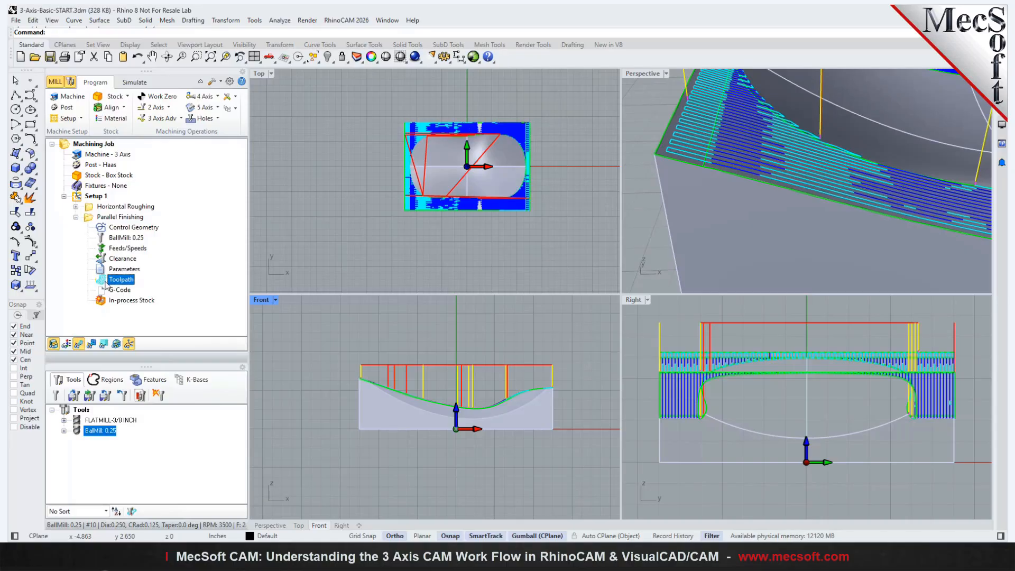
{"action": "double_click", "coordinate": [104, 281]}
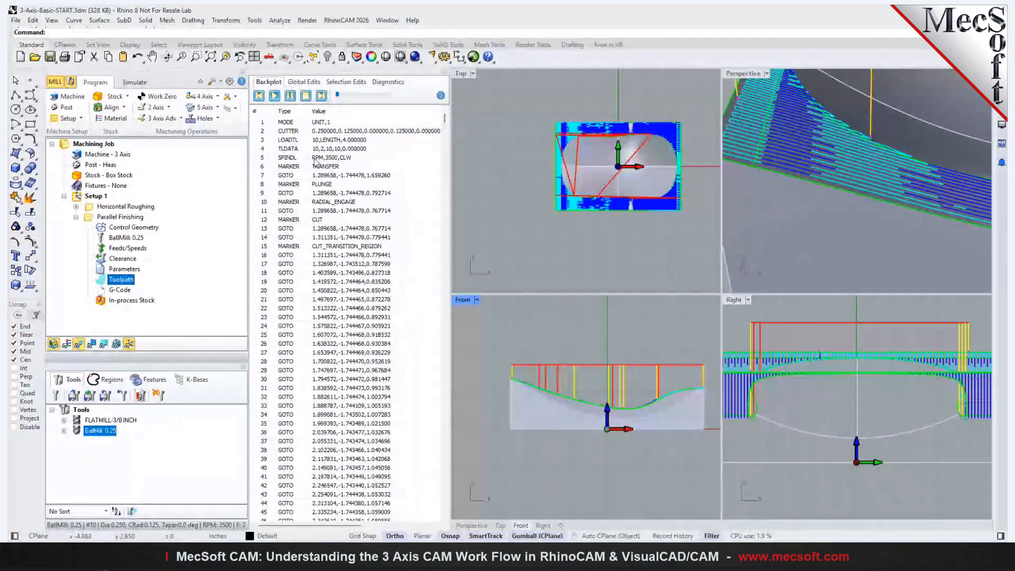
Step: Step the tool through the finishing toolpath's motions from the cutter definition on line 2 to line 243
{"action": "left_click", "coordinate": [315, 132]}
{"action": "key", "text": "Down"}
{"action": "key", "text": "Down"}
{"action": "key", "text": "Down"}
{"action": "key", "text": "Down"}
{"action": "key", "text": "Down"}
{"action": "key", "text": "Down"}
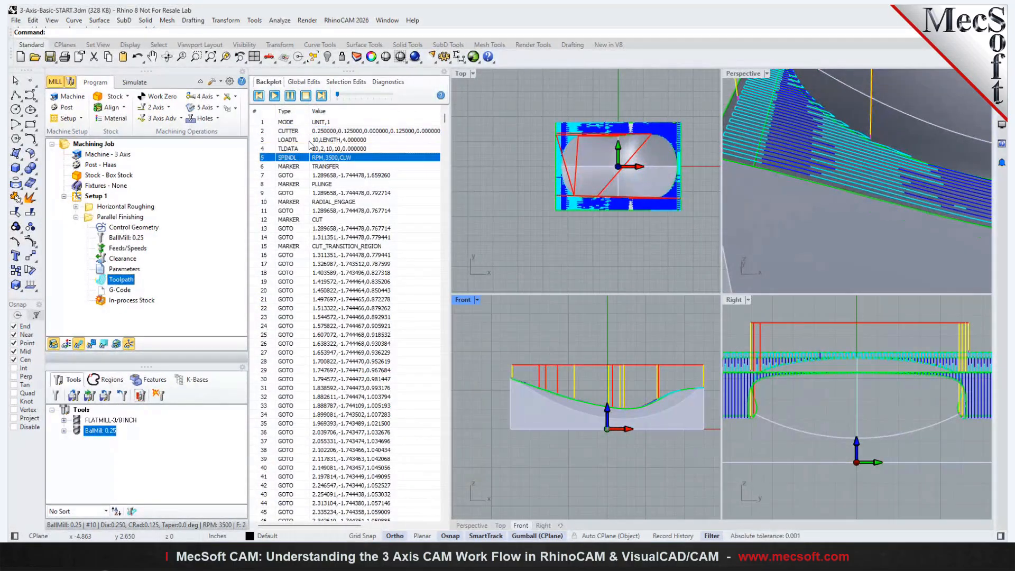
{"action": "key", "text": "Down"}
{"action": "key", "text": "Down"}
{"action": "key", "text": "Down"}
{"action": "key", "text": "Down"}
{"action": "key", "text": "Down"}
{"action": "key", "text": "Down"}
{"action": "key", "text": "Down"}
{"action": "key", "text": "Down"}
{"action": "key", "text": "Down"}
{"action": "key", "text": "Down"}
{"action": "key", "text": "Down"}
{"action": "key", "text": "Down"}
{"action": "key", "text": "Down"}
{"action": "key", "text": "Down"}
{"action": "key", "text": "Down"}
{"action": "key", "text": "Down"}
{"action": "key", "text": "Down"}
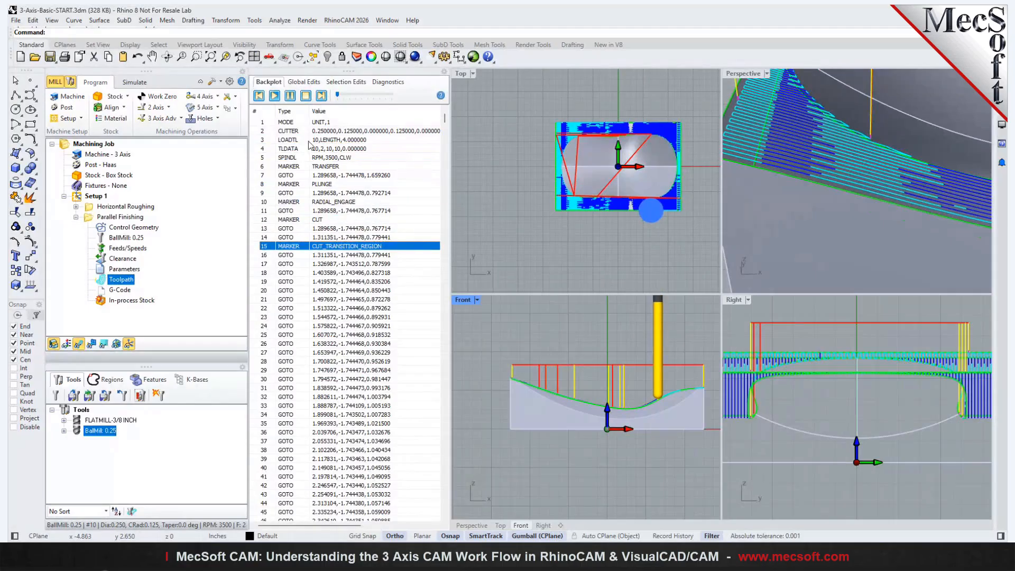
{"action": "key", "text": "Down"}
{"action": "key", "text": "Down"}
{"action": "key", "text": "Down"}
{"action": "key", "text": "Down"}
{"action": "key", "text": "Down"}
{"action": "key", "text": "Down"}
{"action": "key", "text": "Down"}
{"action": "key", "text": "Down"}
{"action": "key", "text": "Down"}
{"action": "key", "text": "Down"}
{"action": "key", "text": "Down"}
{"action": "key", "text": "Down"}
{"action": "key", "text": "Down"}
{"action": "key", "text": "Down"}
{"action": "key", "text": "Down"}
{"action": "key", "text": "Down"}
{"action": "key", "text": "Down"}
{"action": "key", "text": "Down"}
{"action": "key", "text": "Down"}
{"action": "key", "text": "Down"}
{"action": "key", "text": "Down"}
{"action": "key", "text": "Down"}
{"action": "key", "text": "Down"}
{"action": "key", "text": "Down"}
{"action": "key", "text": "Down"}
{"action": "key", "text": "Down"}
{"action": "key", "text": "Down"}
{"action": "key", "text": "Down"}
{"action": "key", "text": "Down"}
{"action": "key", "text": "Down"}
{"action": "key", "text": "Down"}
{"action": "key", "text": "Down"}
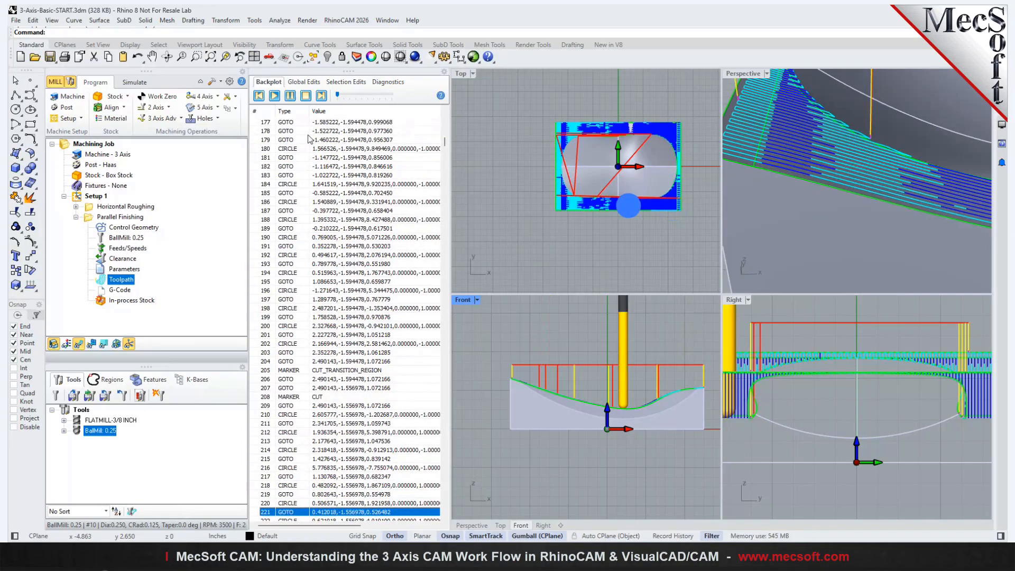
{"action": "key", "text": "Down"}
{"action": "key", "text": "Down"}
{"action": "key", "text": "Down"}
{"action": "key", "text": "Down"}
{"action": "key", "text": "Down"}
{"action": "key", "text": "Down"}
{"action": "key", "text": "Down"}
{"action": "key", "text": "Down"}
{"action": "key", "text": "Down"}
{"action": "key", "text": "Down"}
{"action": "key", "text": "Down"}
{"action": "key", "text": "Down"}
{"action": "key", "text": "Down"}
{"action": "key", "text": "Down"}
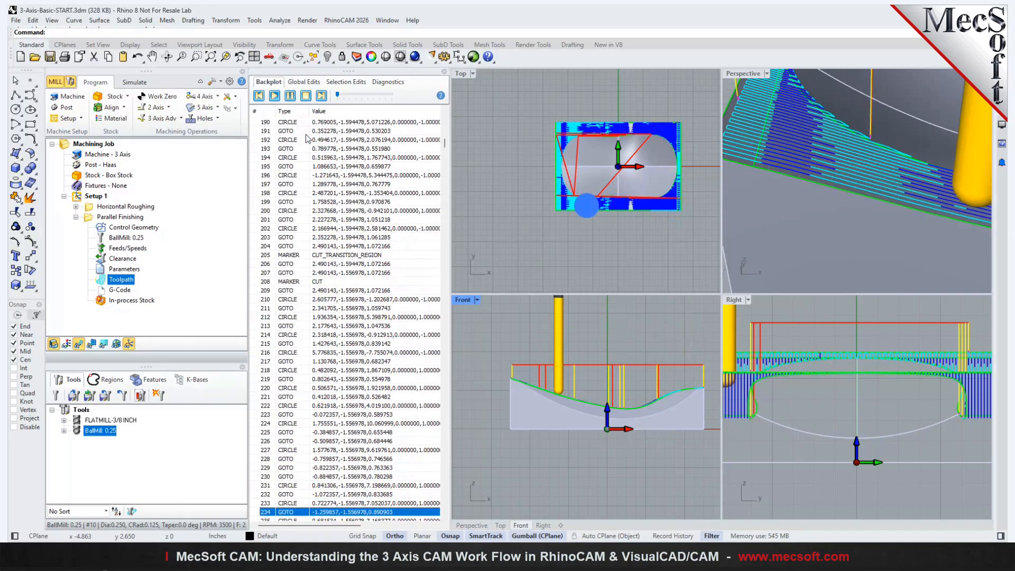
{"action": "key", "text": "Down"}
{"action": "key", "text": "Down"}
{"action": "key", "text": "Down"}
{"action": "key", "text": "Down"}
{"action": "key", "text": "Down"}
{"action": "key", "text": "Down"}
{"action": "key", "text": "Down"}
{"action": "key", "text": "Down"}
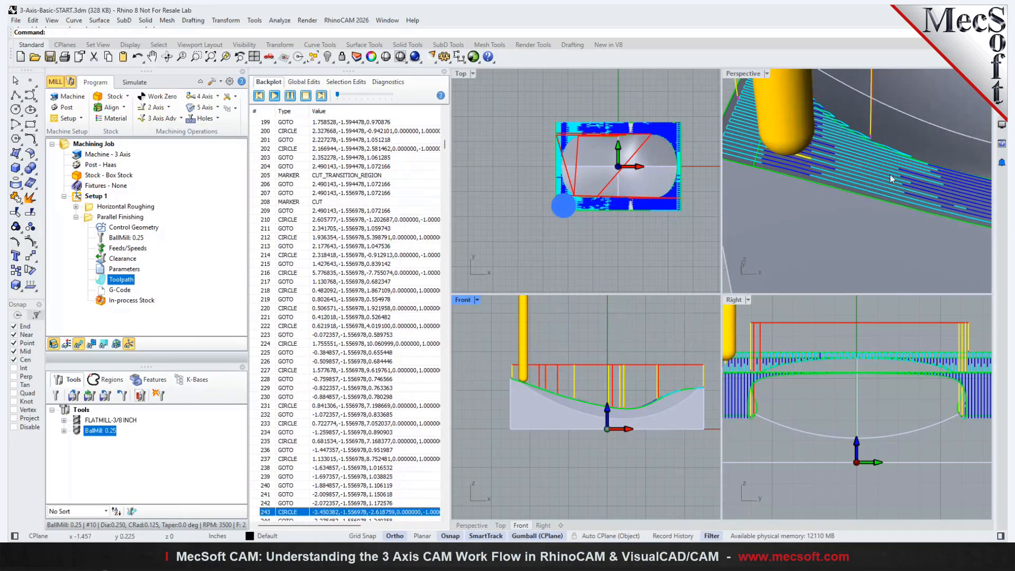
Step: Undo the accidental change to the part's position
{"action": "left_click", "coordinate": [894, 166]}
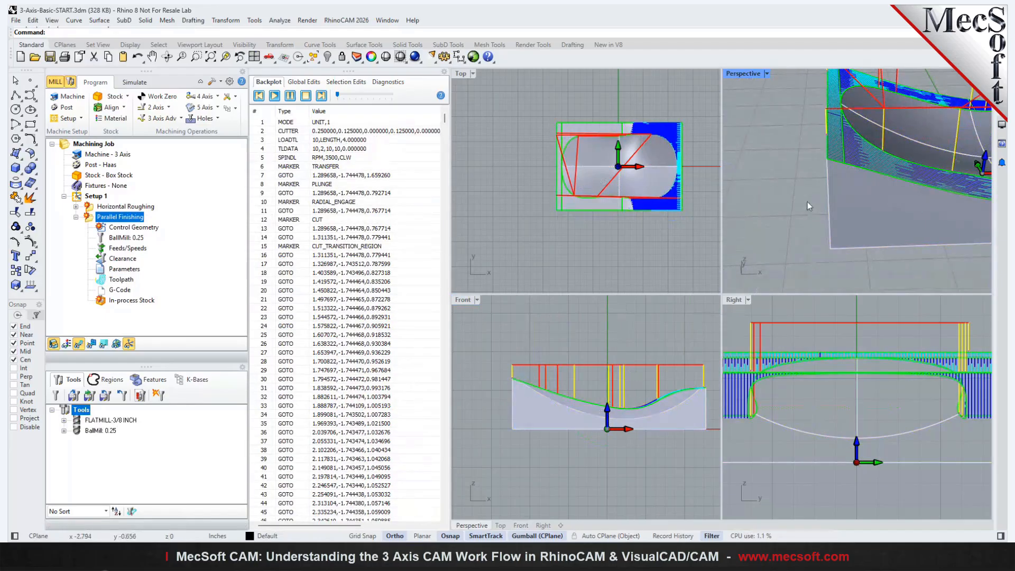
{"action": "scroll", "coordinate": [657, 257], "scroll_direction": "down", "scroll_amount": 6}
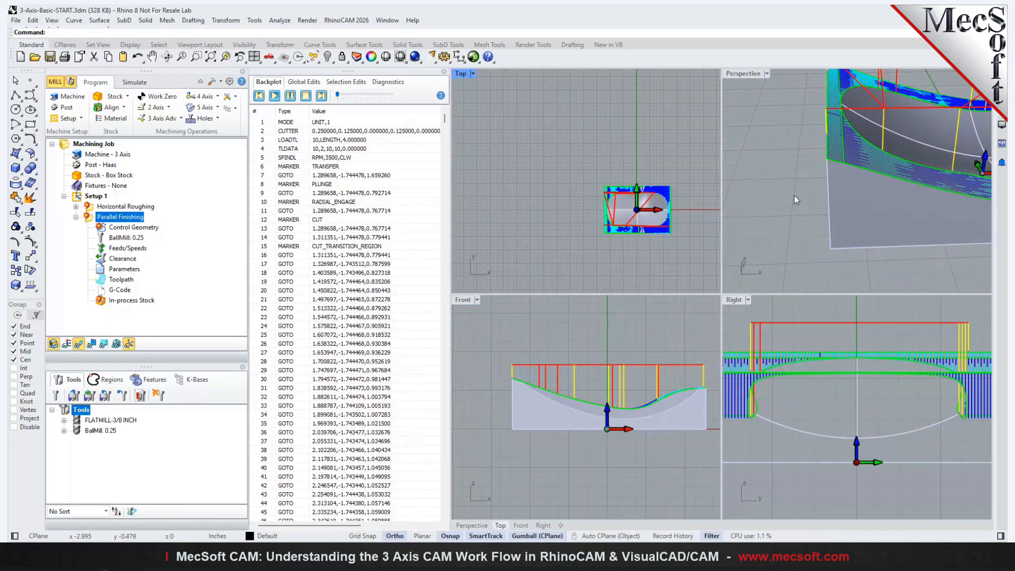
{"action": "left_click", "coordinate": [137, 57]}
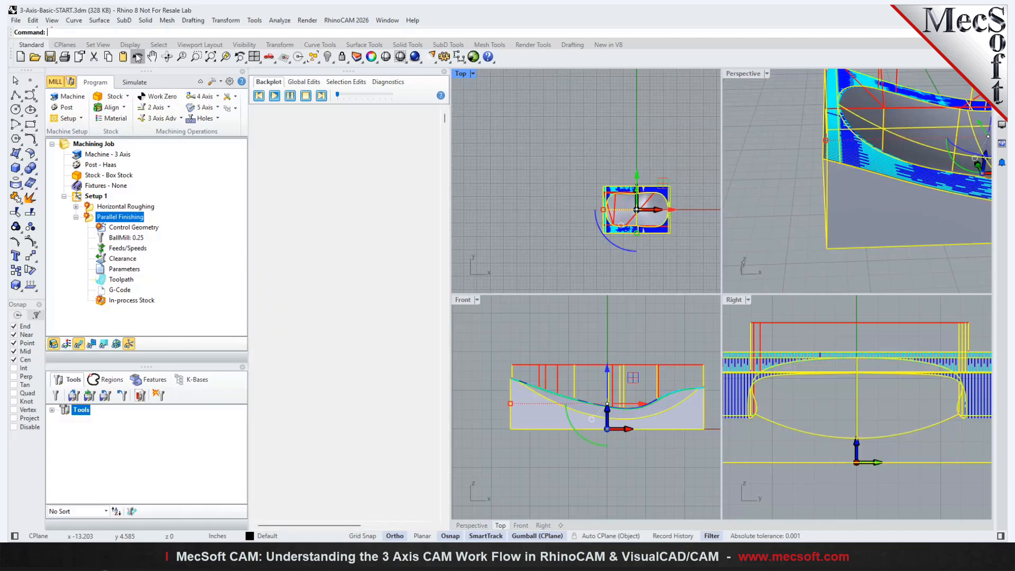
{"action": "left_click", "coordinate": [901, 226]}
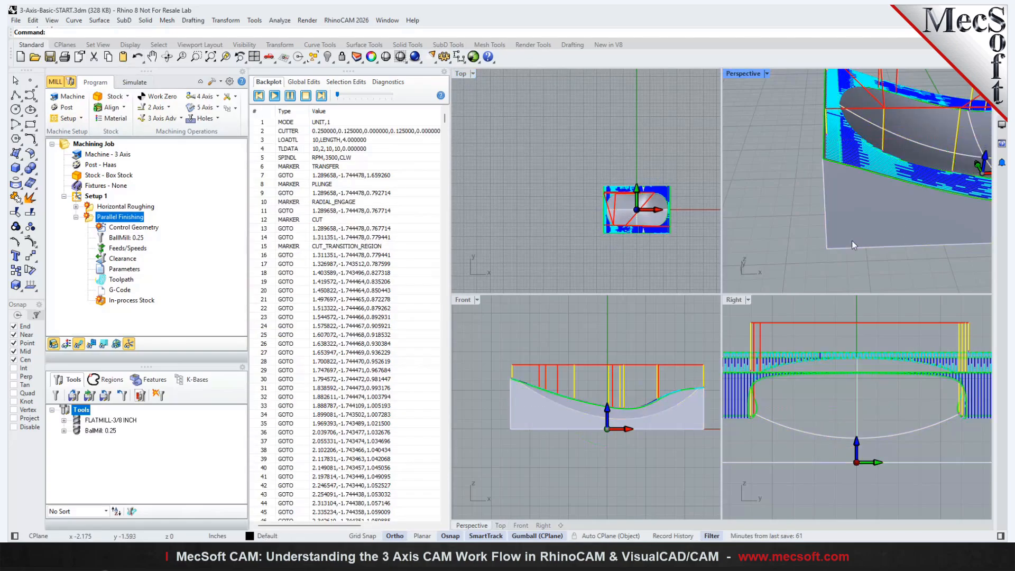
Step: Restart the toolpath backplot near its first plunge and step the tool across the whole part to line 76
{"action": "scroll", "coordinate": [751, 209], "scroll_direction": "down", "scroll_amount": 2}
{"action": "scroll", "coordinate": [756, 155], "scroll_direction": "down", "scroll_amount": 6}
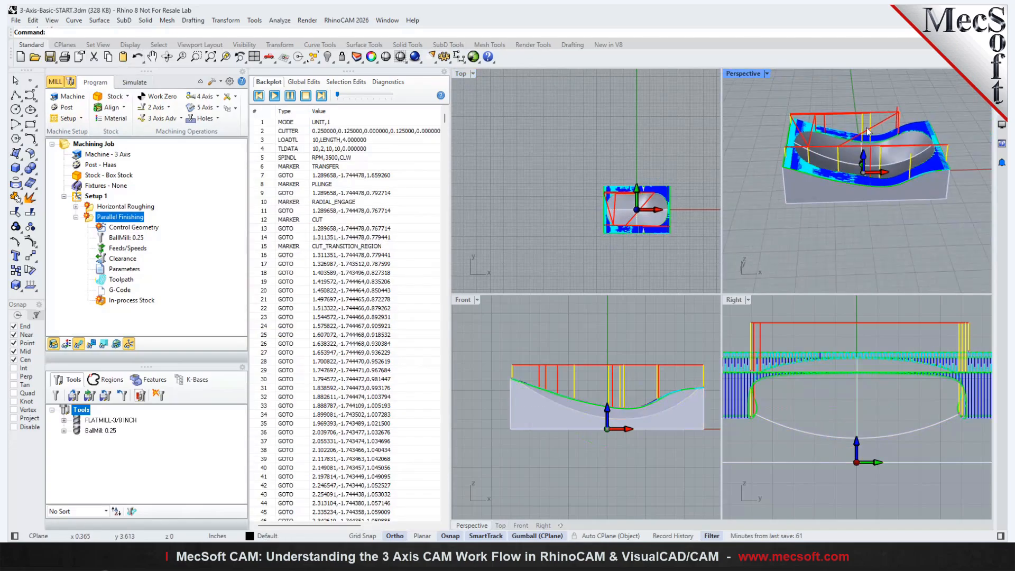
{"action": "scroll", "coordinate": [868, 132], "scroll_direction": "up", "scroll_amount": 3}
{"action": "left_click", "coordinate": [331, 131]}
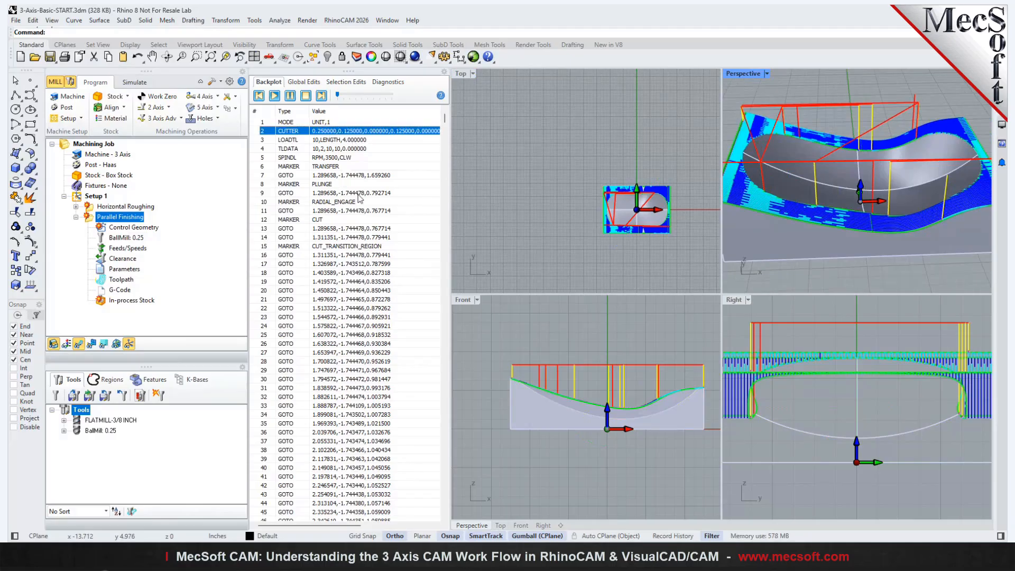
{"action": "left_click", "coordinate": [358, 194]}
{"action": "key", "text": "Down"}
{"action": "key", "text": "Down"}
{"action": "key", "text": "Down"}
{"action": "key", "text": "Down"}
{"action": "key", "text": "Down"}
{"action": "key", "text": "Down"}
{"action": "key", "text": "Down"}
{"action": "key", "text": "Down"}
{"action": "key", "text": "Down"}
{"action": "key", "text": "Down"}
{"action": "key", "text": "Down"}
{"action": "key", "text": "Down"}
{"action": "key", "text": "Down"}
{"action": "key", "text": "Down"}
{"action": "key", "text": "Down"}
{"action": "key", "text": "Down"}
{"action": "key", "text": "Down"}
{"action": "key", "text": "Down"}
{"action": "key", "text": "Down"}
{"action": "key", "text": "Down"}
{"action": "key", "text": "Down"}
{"action": "key", "text": "Down"}
{"action": "key", "text": "Down"}
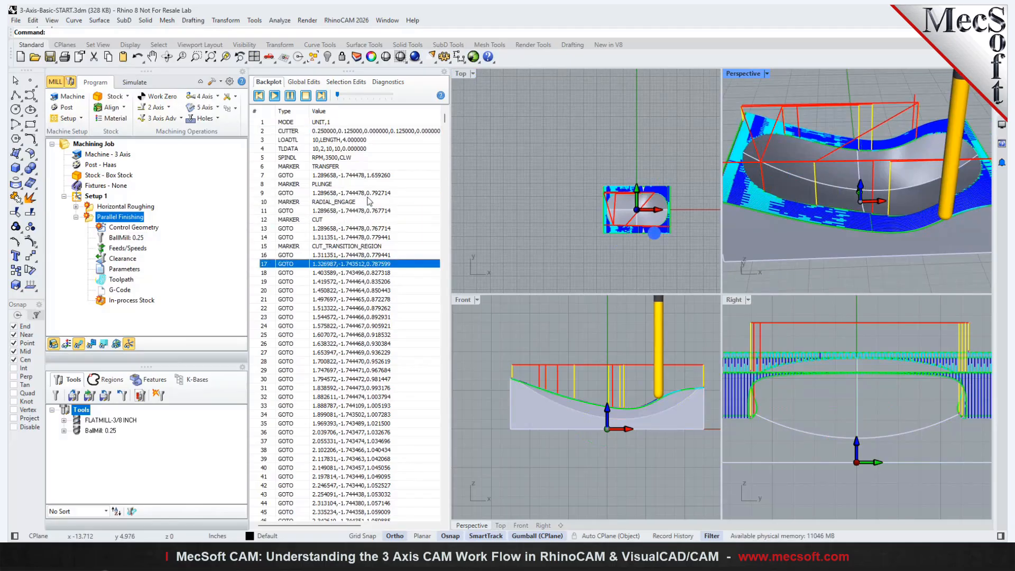
{"action": "key", "text": "Down"}
{"action": "key", "text": "Down"}
{"action": "key", "text": "Down"}
{"action": "key", "text": "Down"}
{"action": "key", "text": "Down"}
{"action": "key", "text": "Down"}
{"action": "key", "text": "Down"}
{"action": "key", "text": "Down"}
{"action": "key", "text": "Down"}
{"action": "key", "text": "Down"}
{"action": "key", "text": "Down"}
{"action": "key", "text": "Down"}
{"action": "key", "text": "Down"}
{"action": "key", "text": "Down"}
{"action": "key", "text": "Down"}
{"action": "key", "text": "Down"}
{"action": "key", "text": "Down"}
{"action": "key", "text": "Down"}
{"action": "key", "text": "Down"}
{"action": "key", "text": "Down"}
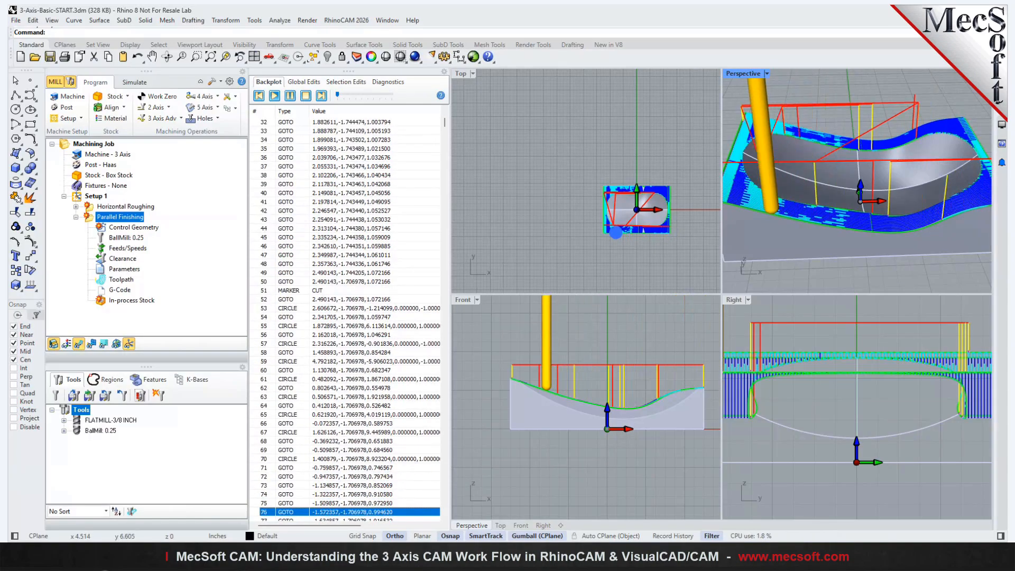
Step: Examine the tool close up at the part's front corner while stepping the backplot from line 76 to line 85
{"action": "right_click_drag", "start_coordinate": [962, 88], "coordinate": [785, 178]}
{"action": "scroll", "coordinate": [781, 175], "scroll_direction": "up", "scroll_amount": 3}
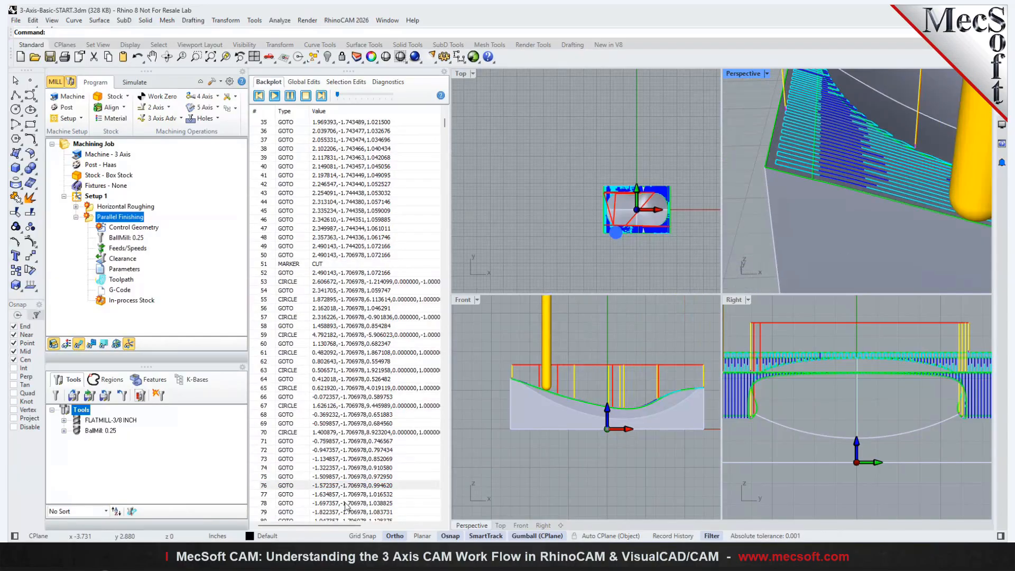
{"action": "left_click", "coordinate": [328, 485]}
{"action": "key", "text": "Down"}
{"action": "key", "text": "Down"}
{"action": "key", "text": "Down"}
{"action": "key", "text": "Down"}
{"action": "key", "text": "Down"}
{"action": "key", "text": "Down"}
{"action": "key", "text": "Down"}
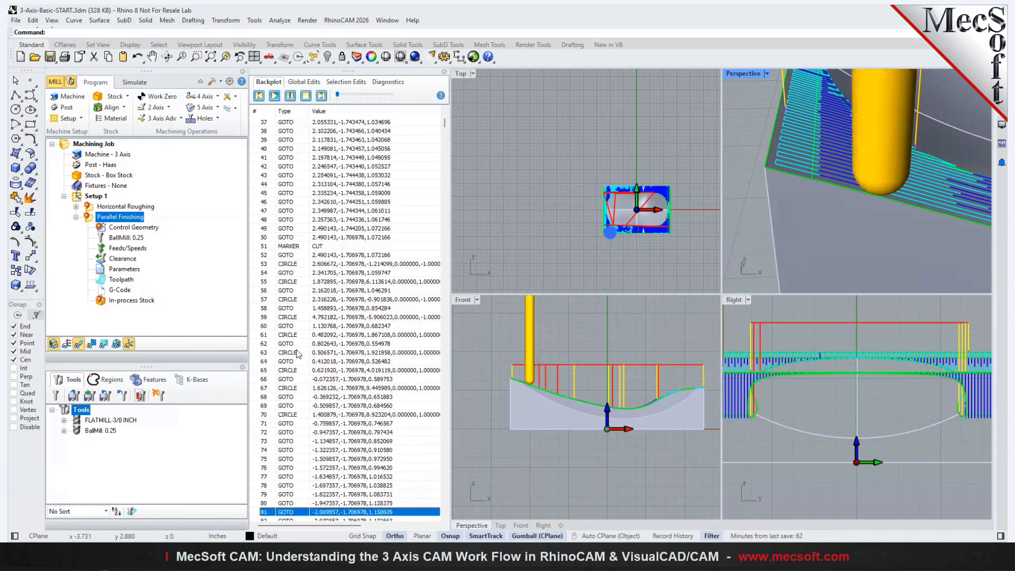
{"action": "key", "text": "Down"}
{"action": "key", "text": "Down"}
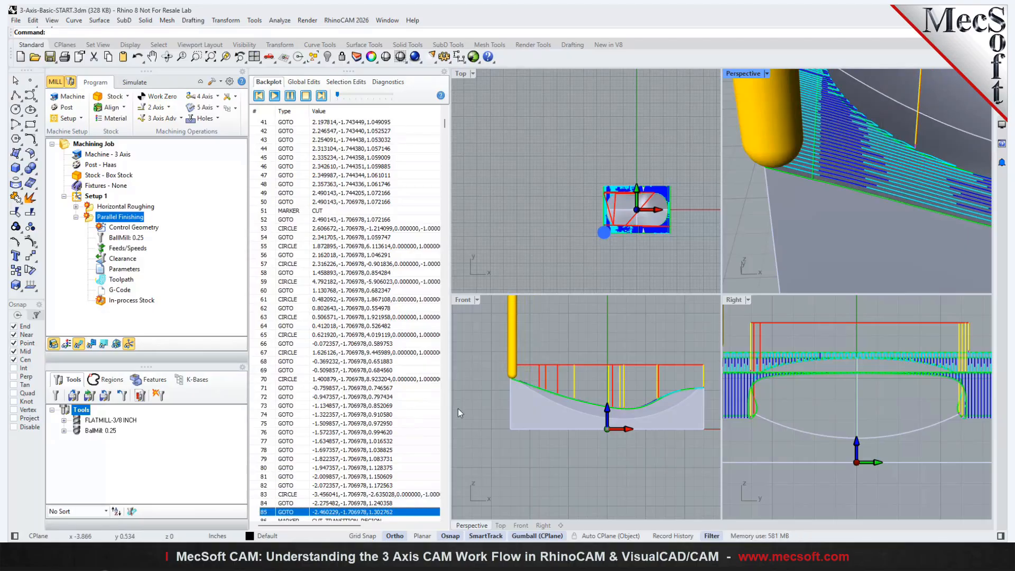
Step: Examine the ball mill's contact at the part's front corner and the toolpath overrun in the Front and Perspective views
{"action": "scroll", "coordinate": [497, 380], "scroll_direction": "up", "scroll_amount": 6}
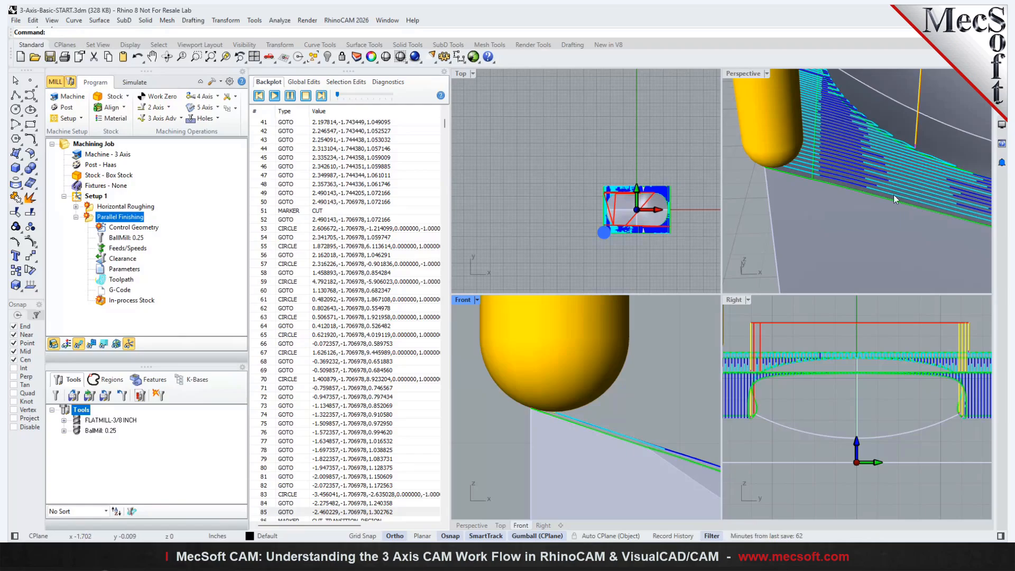
{"action": "left_click", "coordinate": [746, 235]}
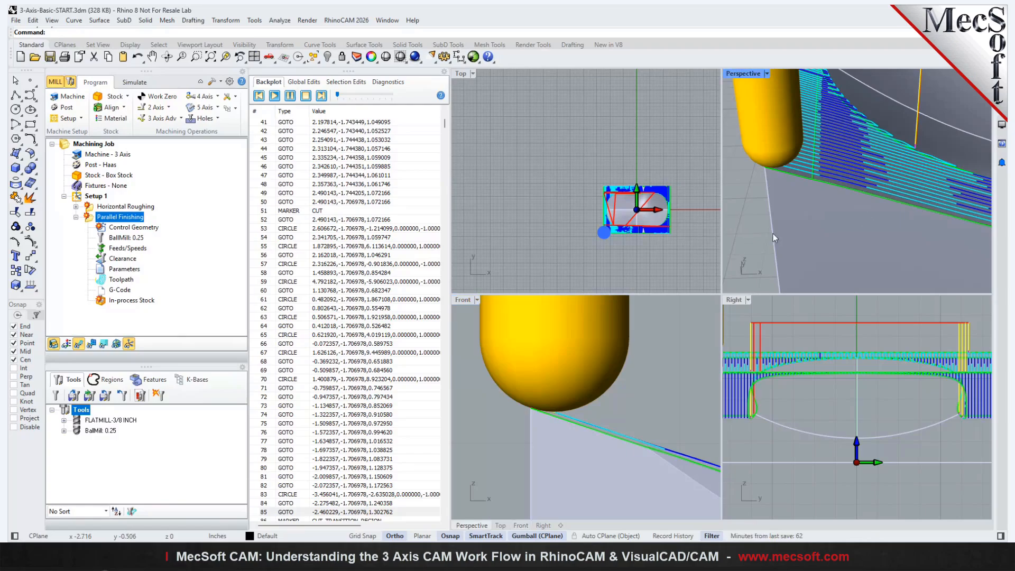
{"action": "scroll", "coordinate": [773, 233], "scroll_direction": "down", "scroll_amount": 5}
{"action": "scroll", "coordinate": [822, 174], "scroll_direction": "up", "scroll_amount": 3}
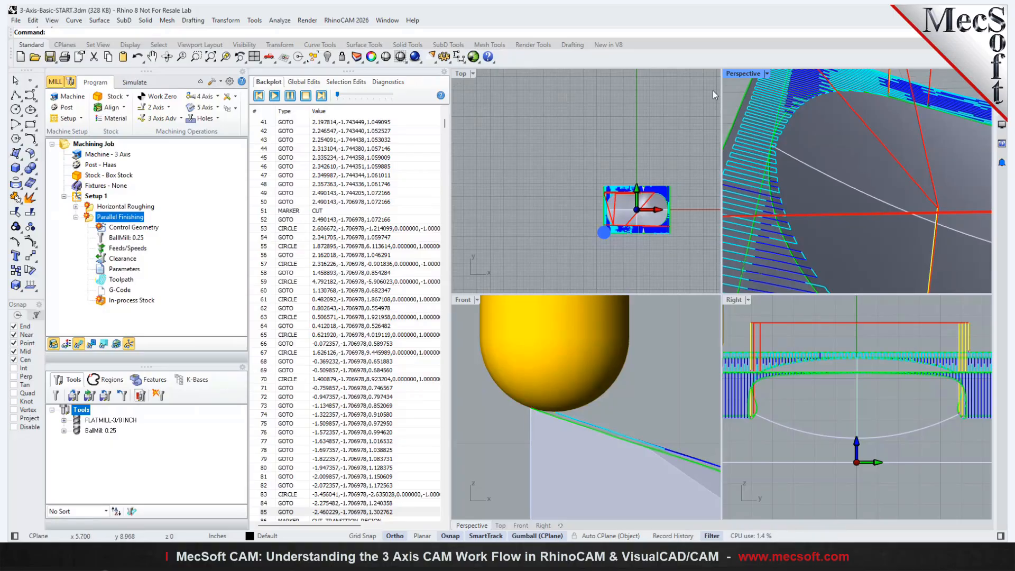
Step: Maximize the Perspective viewport and simulate Parallel Finishing, enabling Simulate by Moves and hiding the toolpath display
{"action": "double_click", "coordinate": [746, 73]}
{"action": "scroll", "coordinate": [637, 212], "scroll_direction": "down", "scroll_amount": 5}
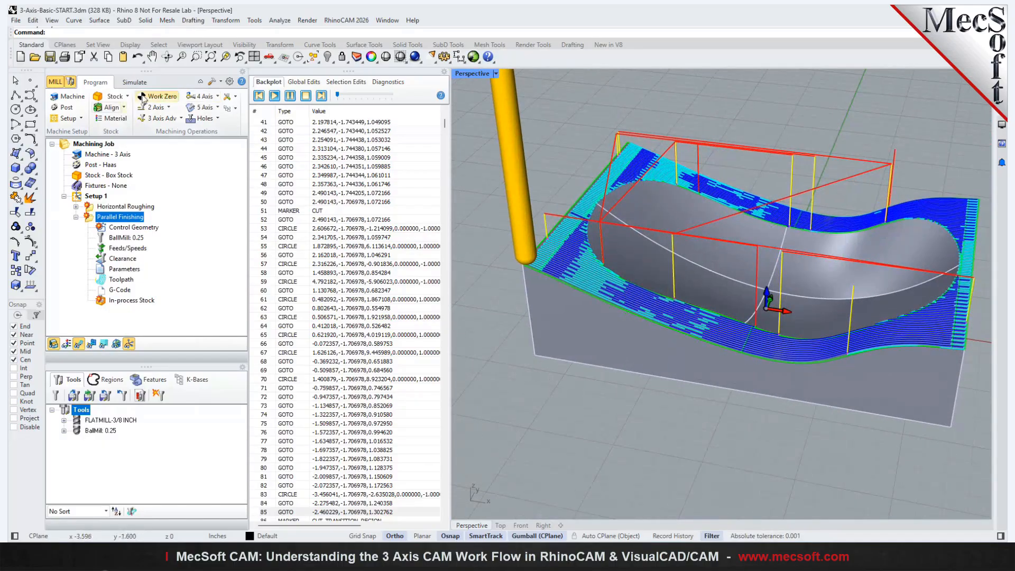
{"action": "left_click", "coordinate": [122, 84]}
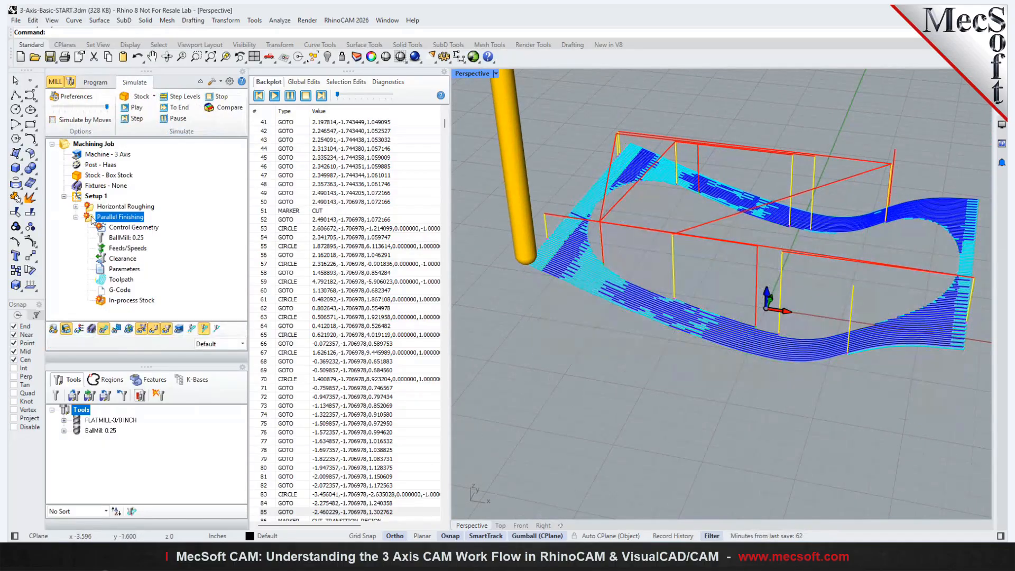
{"action": "left_click", "coordinate": [137, 107]}
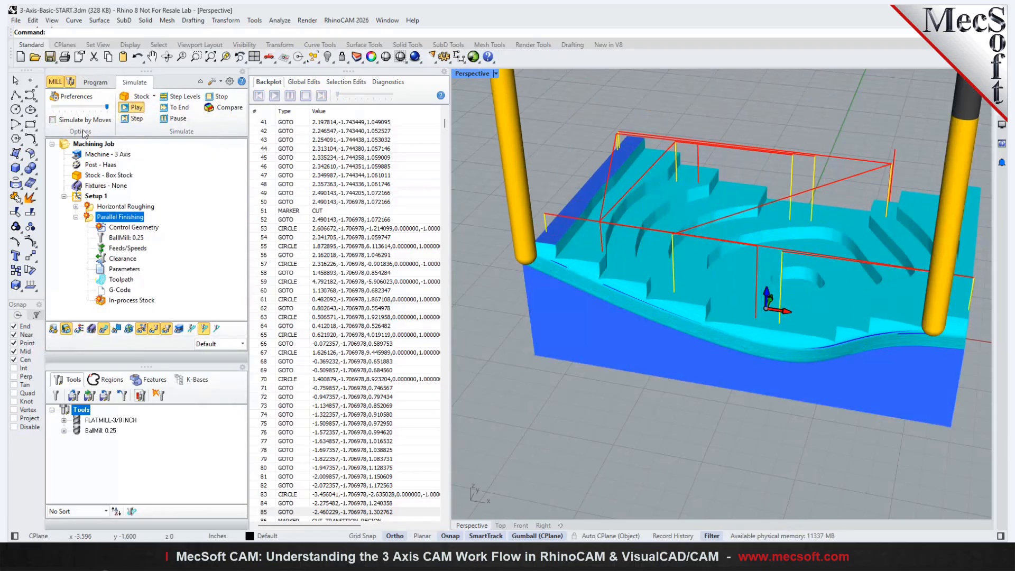
{"action": "left_click", "coordinate": [64, 122]}
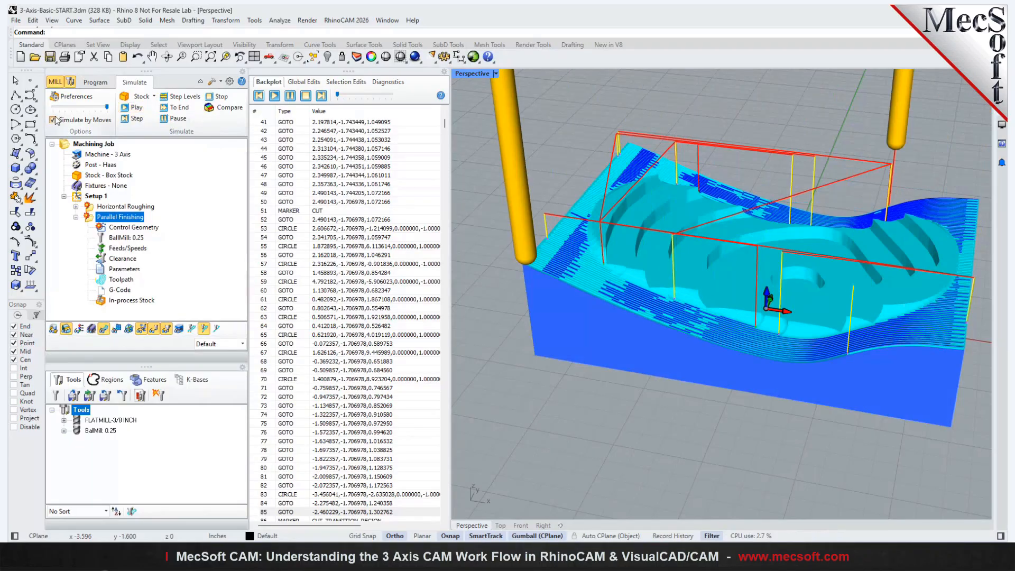
{"action": "left_click", "coordinate": [103, 329]}
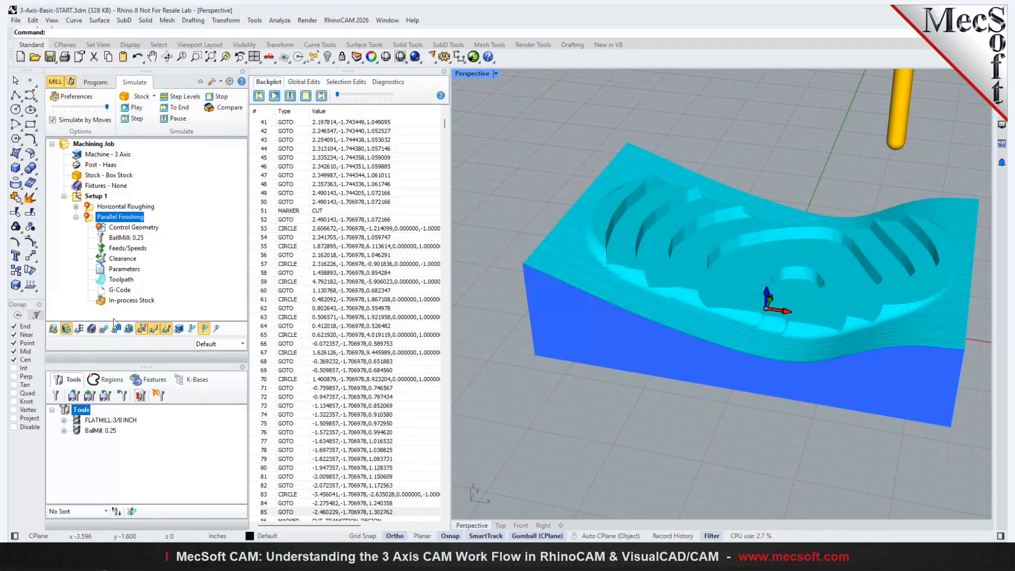
Step: Examine the simulated stock close up for cutter marks on the finished top surfaces and leftover material in the pocket
{"action": "scroll", "coordinate": [605, 230], "scroll_direction": "up", "scroll_amount": 5}
{"action": "scroll", "coordinate": [589, 228], "scroll_direction": "down", "scroll_amount": 5}
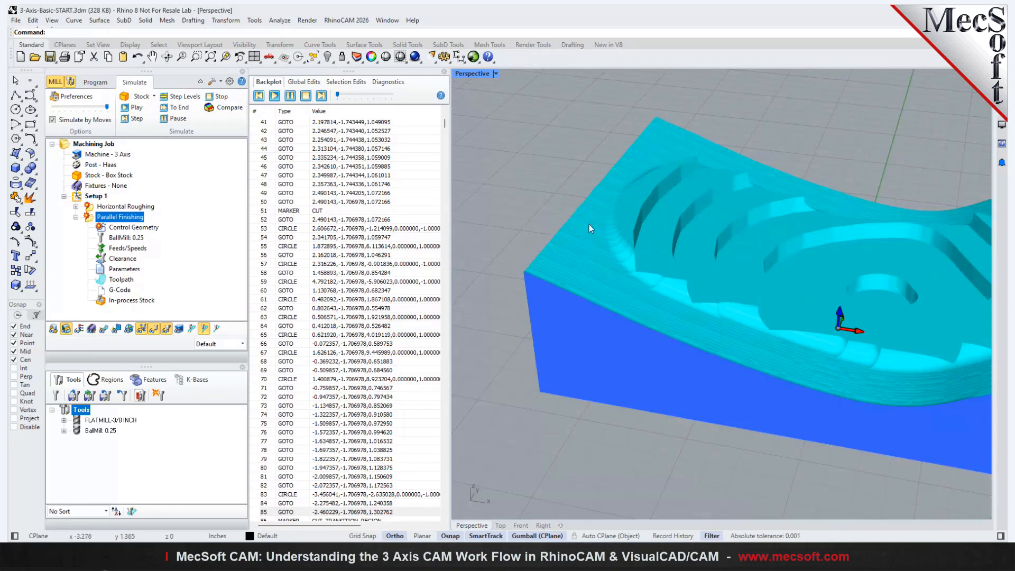
{"action": "scroll", "coordinate": [601, 343], "scroll_direction": "up", "scroll_amount": 3}
{"action": "scroll", "coordinate": [531, 268], "scroll_direction": "up", "scroll_amount": 5}
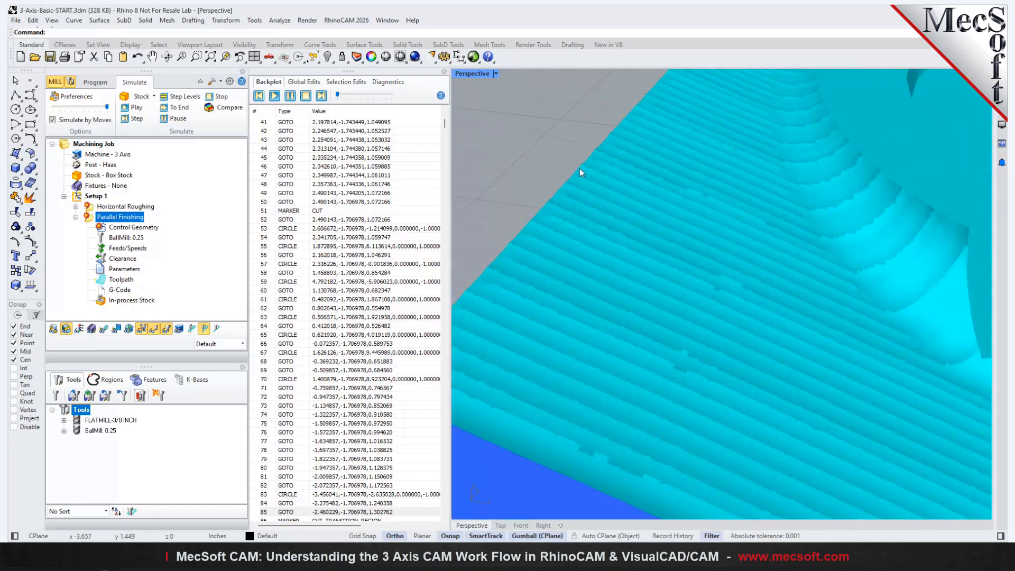
{"action": "scroll", "coordinate": [544, 167], "scroll_direction": "down", "scroll_amount": 3}
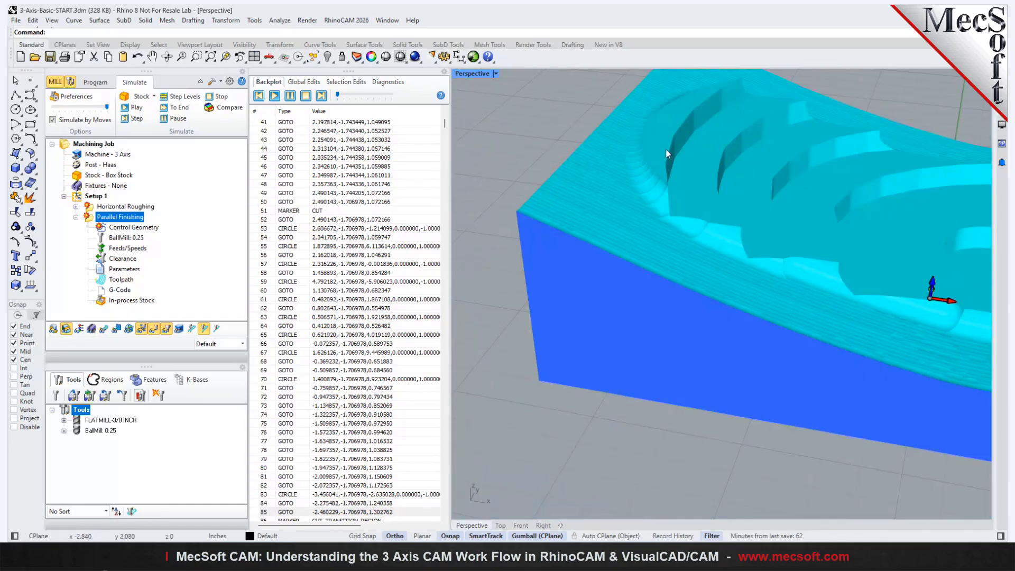
{"action": "scroll", "coordinate": [607, 180], "scroll_direction": "up", "scroll_amount": 3}
{"action": "scroll", "coordinate": [586, 159], "scroll_direction": "down", "scroll_amount": 2}
{"action": "scroll", "coordinate": [560, 234], "scroll_direction": "down", "scroll_amount": 3}
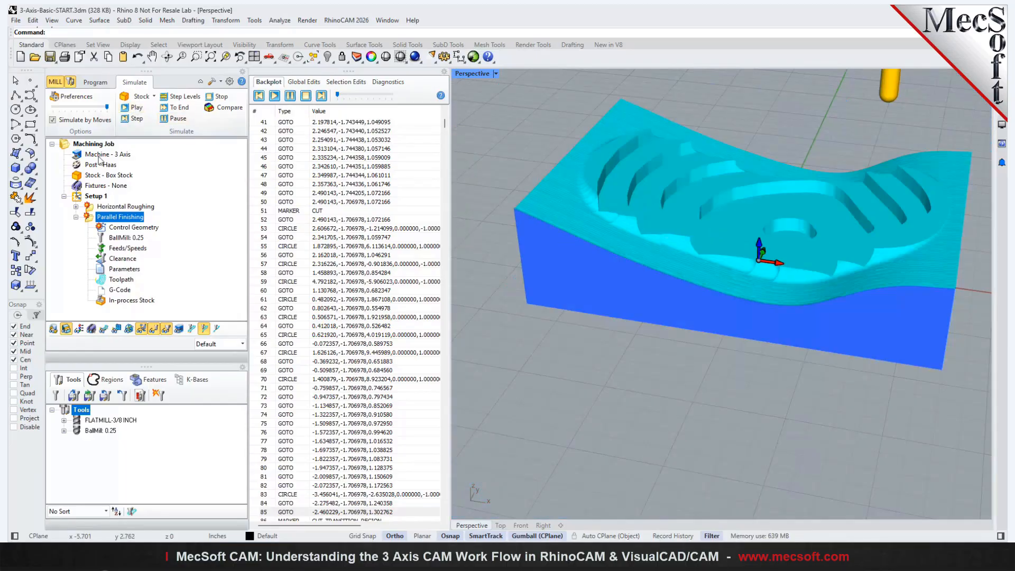
Step: Clone the Parallel Finishing operation in Setup 1
{"action": "left_click", "coordinate": [101, 82]}
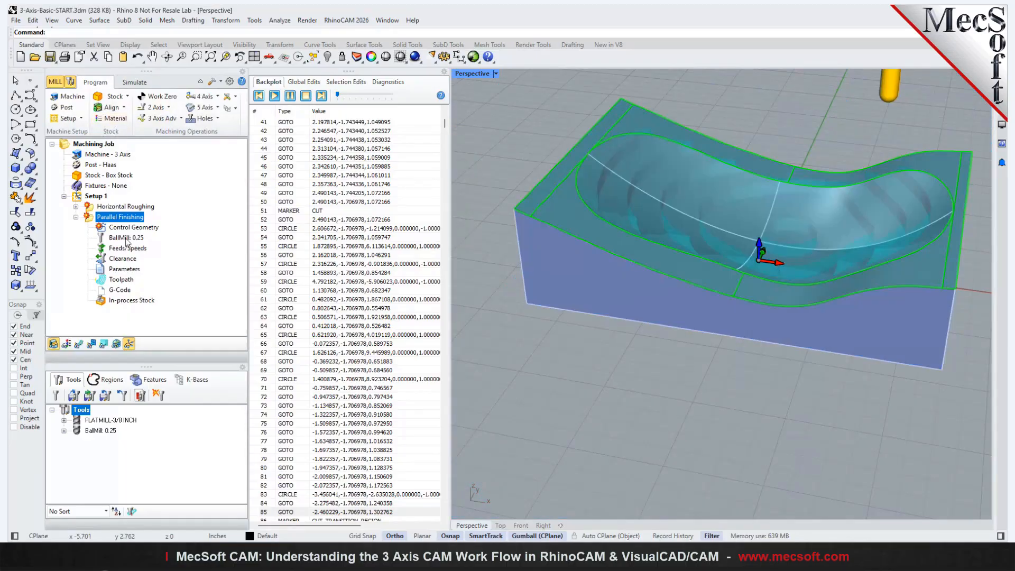
{"action": "right_click", "coordinate": [91, 217]}
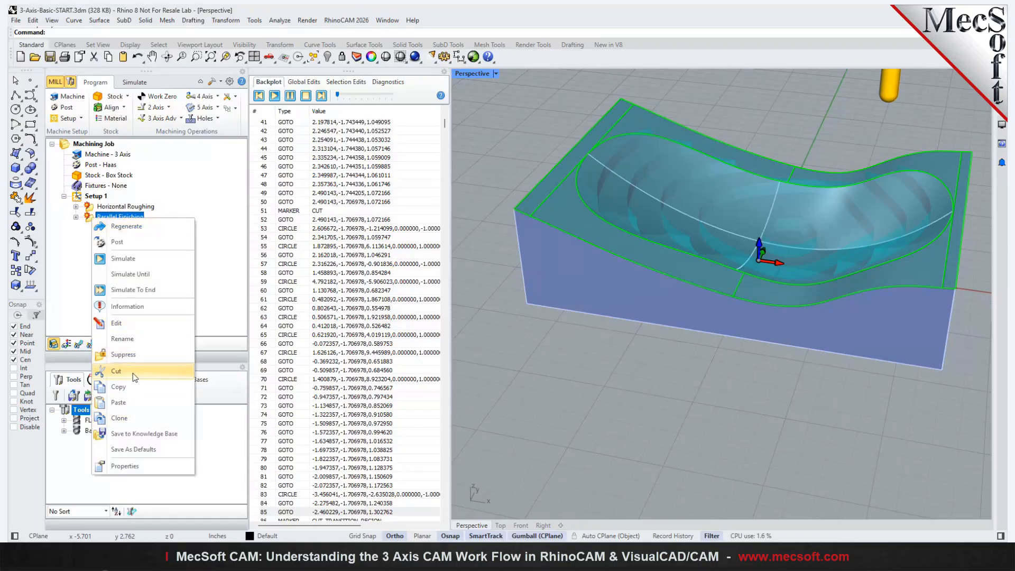
{"action": "left_click", "coordinate": [122, 419]}
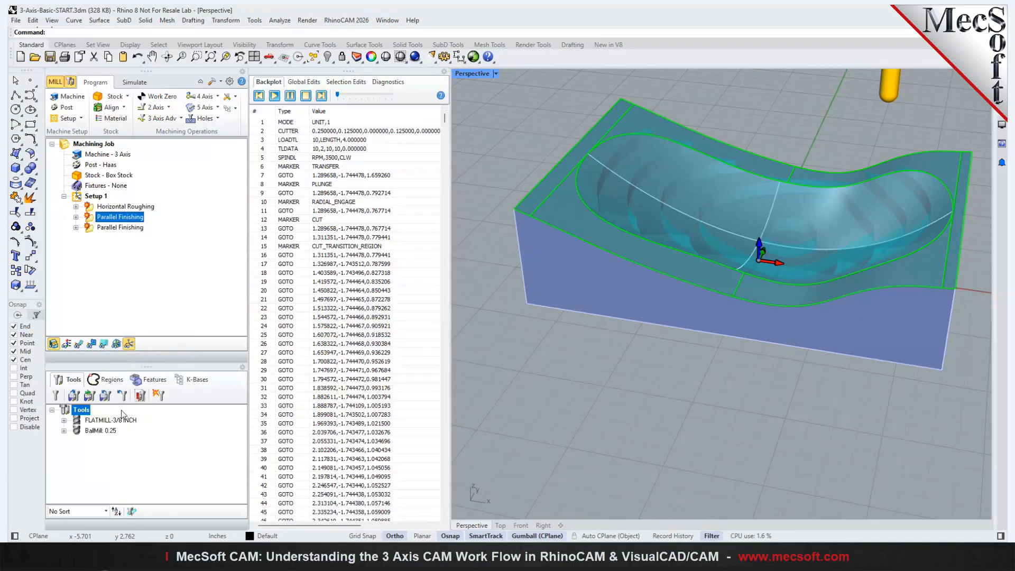
Step: Replace all part surfaces in the cloned Parallel Finishing operation with the four curved surfaces of the pocket
{"action": "double_click", "coordinate": [92, 229]}
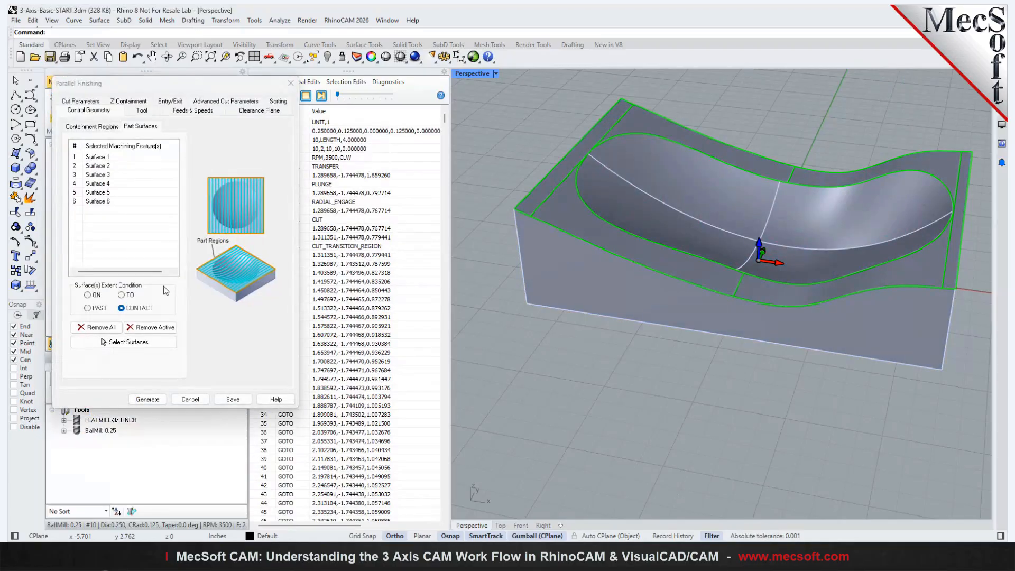
{"action": "left_click", "coordinate": [110, 327]}
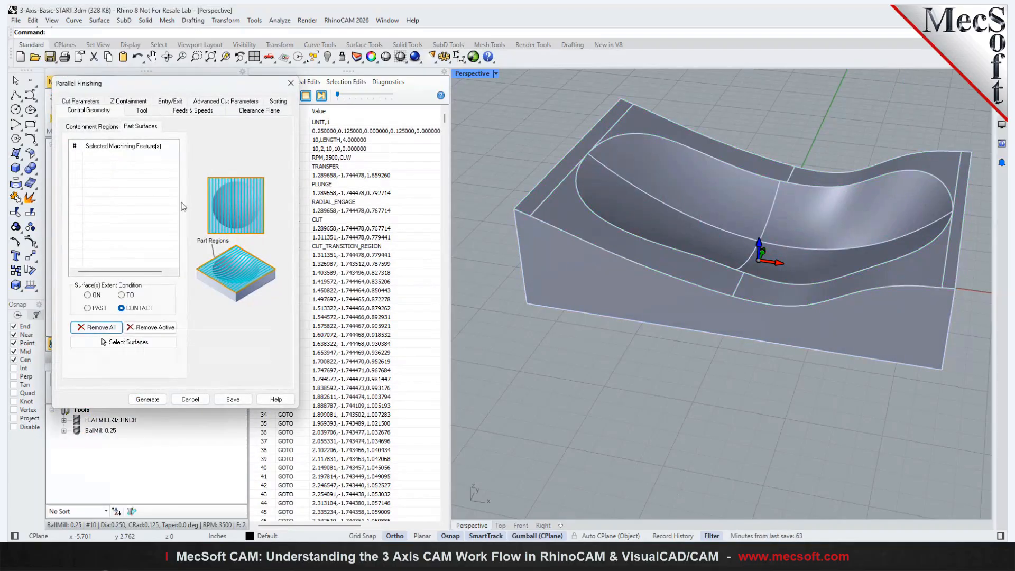
{"action": "left_click", "coordinate": [141, 341]}
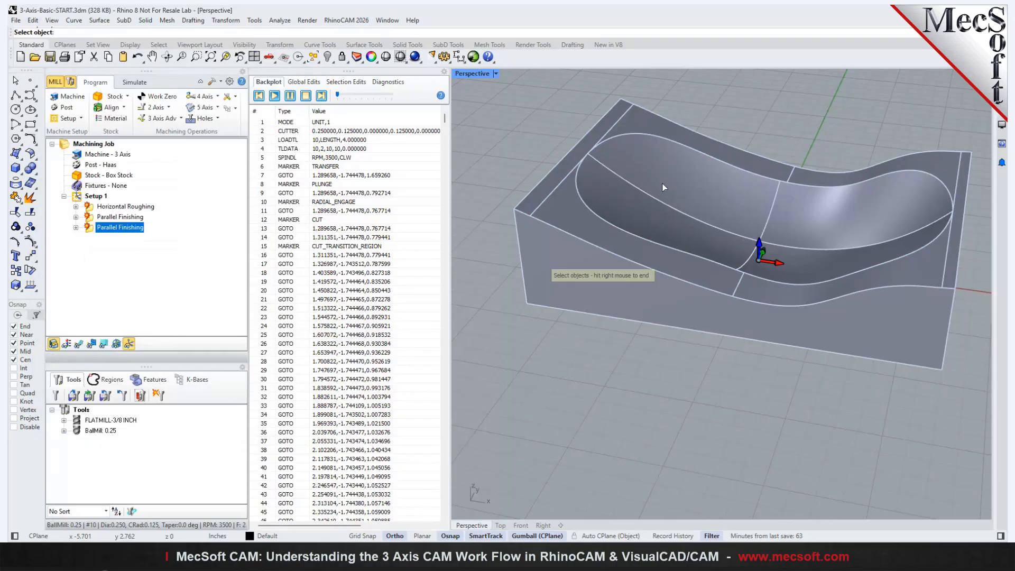
{"action": "left_click", "coordinate": [635, 198]}
{"action": "left_click", "coordinate": [823, 204]}
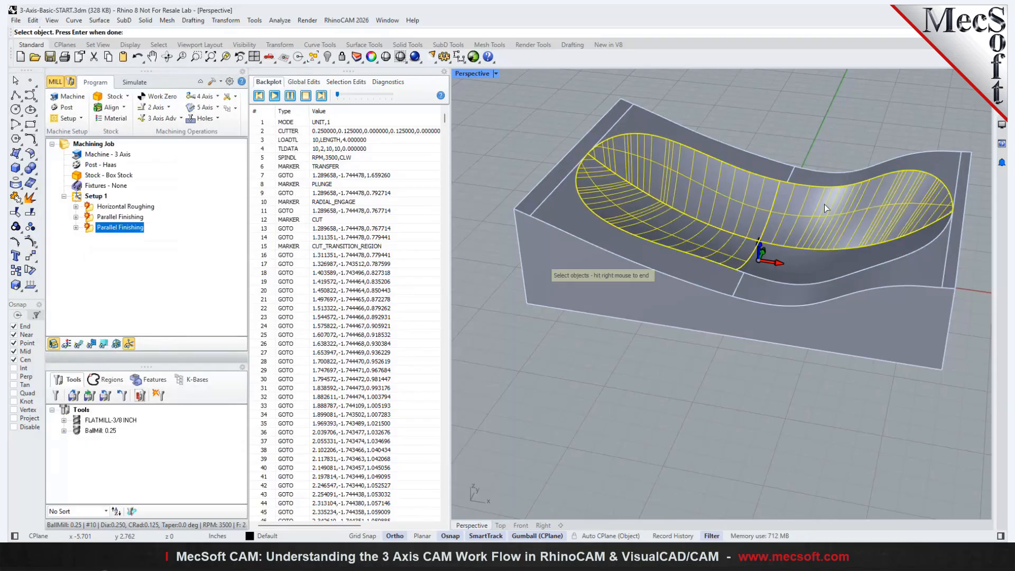
{"action": "left_click", "coordinate": [820, 271]}
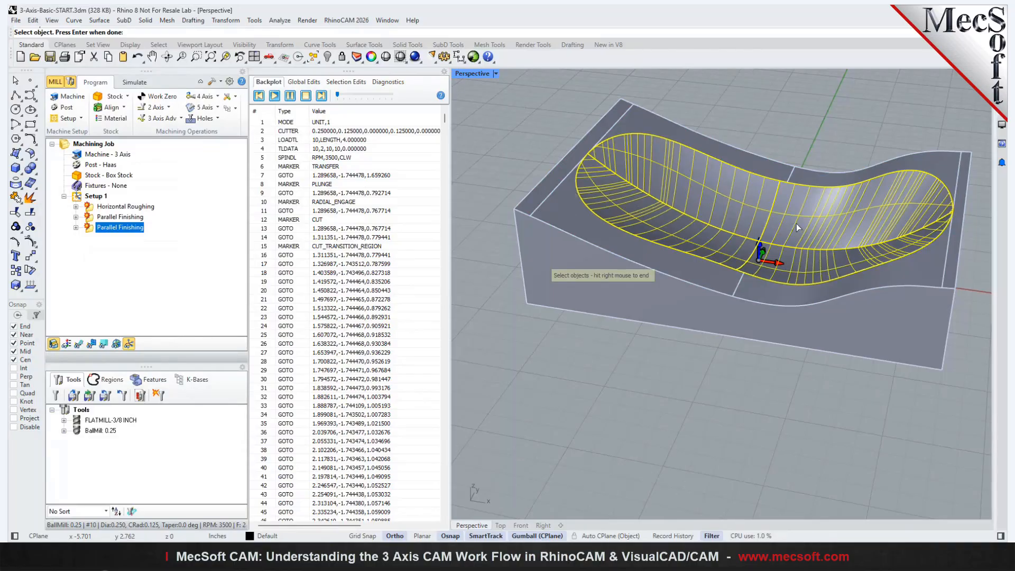
{"action": "right_click", "coordinate": [638, 277]}
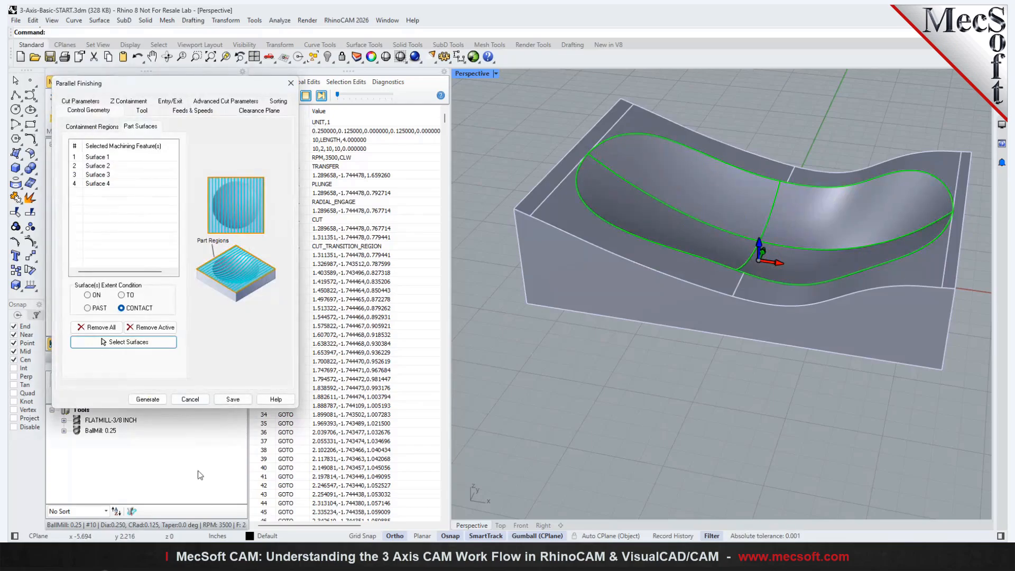
Step: Generate the pocket's Parallel Finishing toolpath and simulate its material removal
{"action": "left_click", "coordinate": [148, 400]}
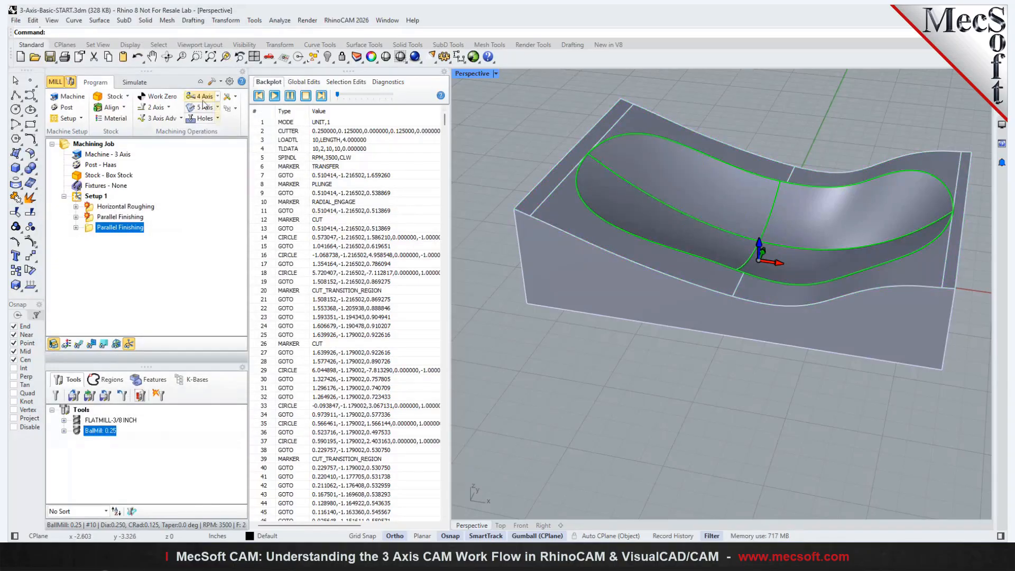
{"action": "left_click", "coordinate": [135, 83]}
{"action": "left_click", "coordinate": [132, 107]}
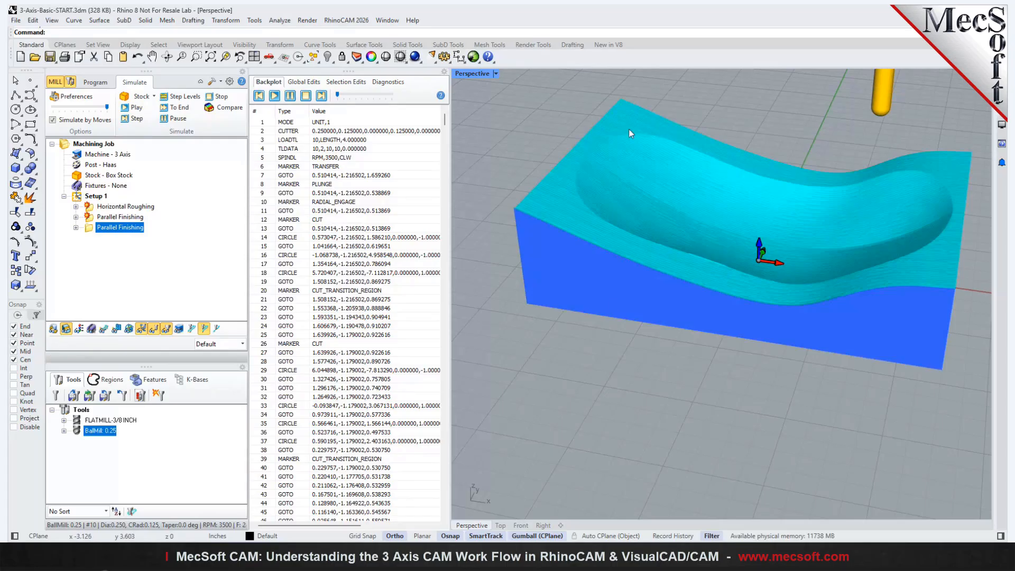
Step: Examine the simulated pocket and top surfaces close up for scallops left by the ball mill, and inspect the whole part
{"action": "scroll", "coordinate": [629, 129], "scroll_direction": "up", "scroll_amount": 3}
{"action": "scroll", "coordinate": [724, 310], "scroll_direction": "down", "scroll_amount": 5}
{"action": "scroll", "coordinate": [495, 217], "scroll_direction": "up", "scroll_amount": 10}
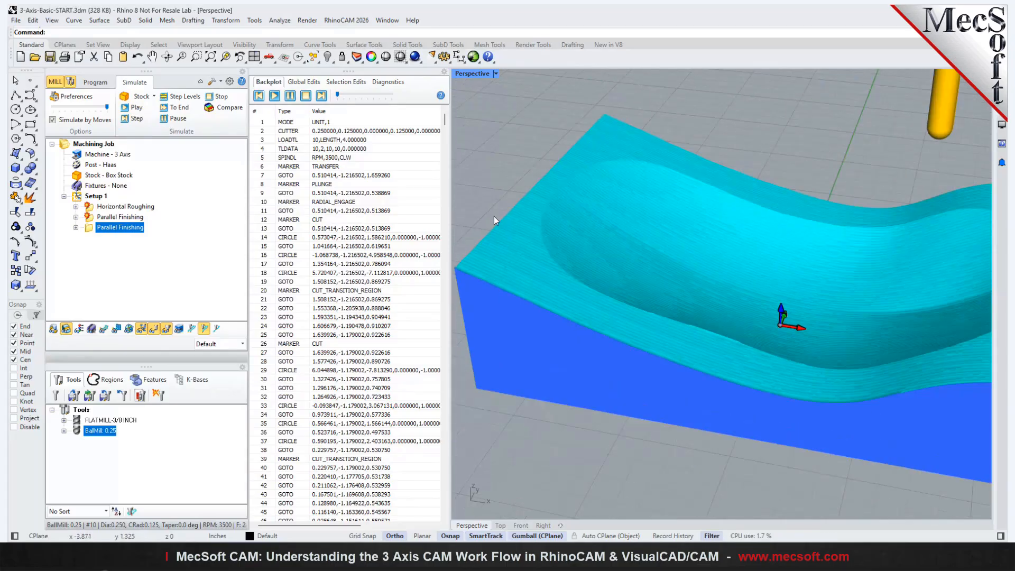
{"action": "scroll", "coordinate": [515, 223], "scroll_direction": "up", "scroll_amount": 3}
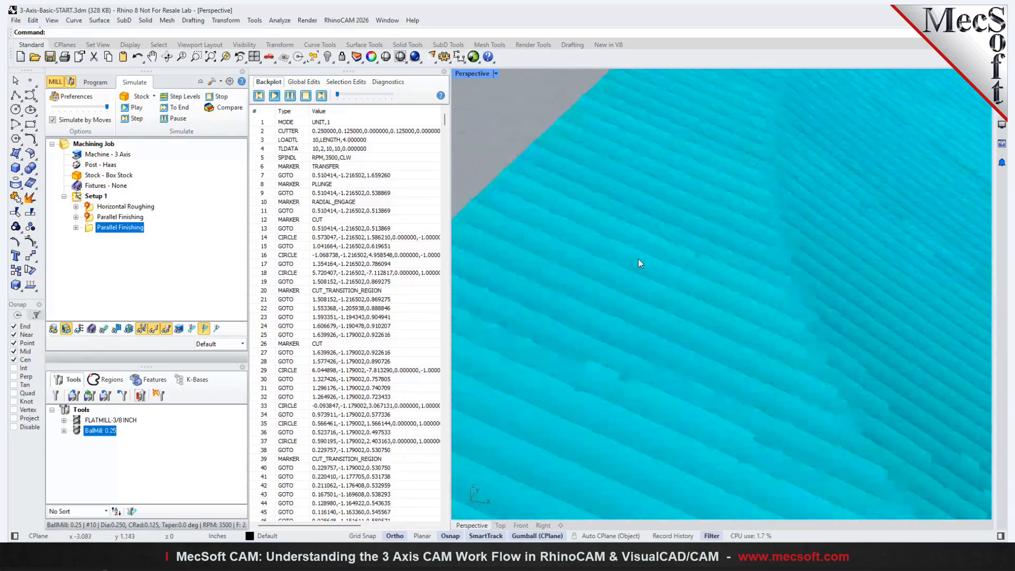
{"action": "scroll", "coordinate": [476, 221], "scroll_direction": "down", "scroll_amount": 2}
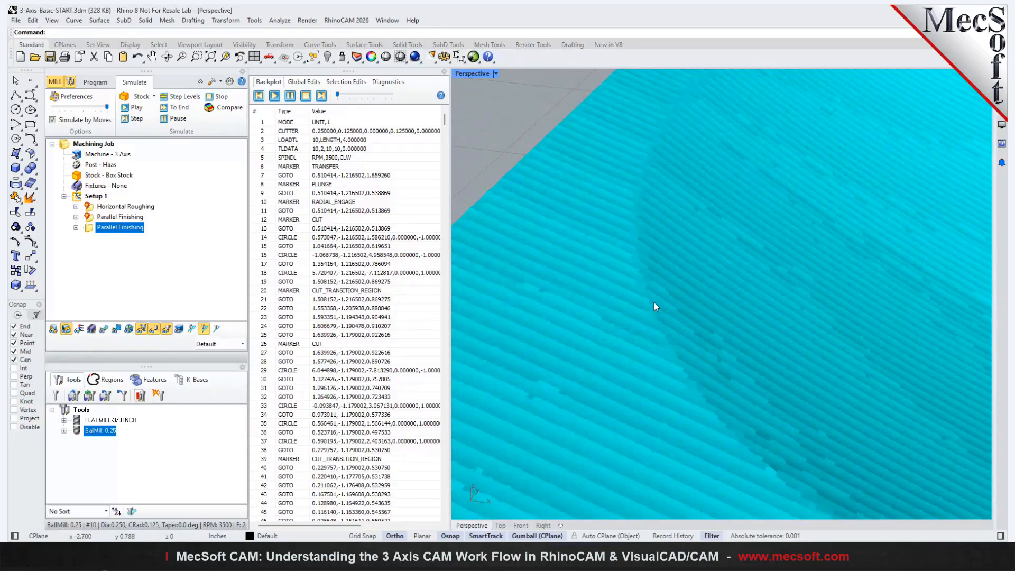
{"action": "scroll", "coordinate": [655, 302], "scroll_direction": "down", "scroll_amount": 2}
{"action": "scroll", "coordinate": [645, 285], "scroll_direction": "down", "scroll_amount": 2}
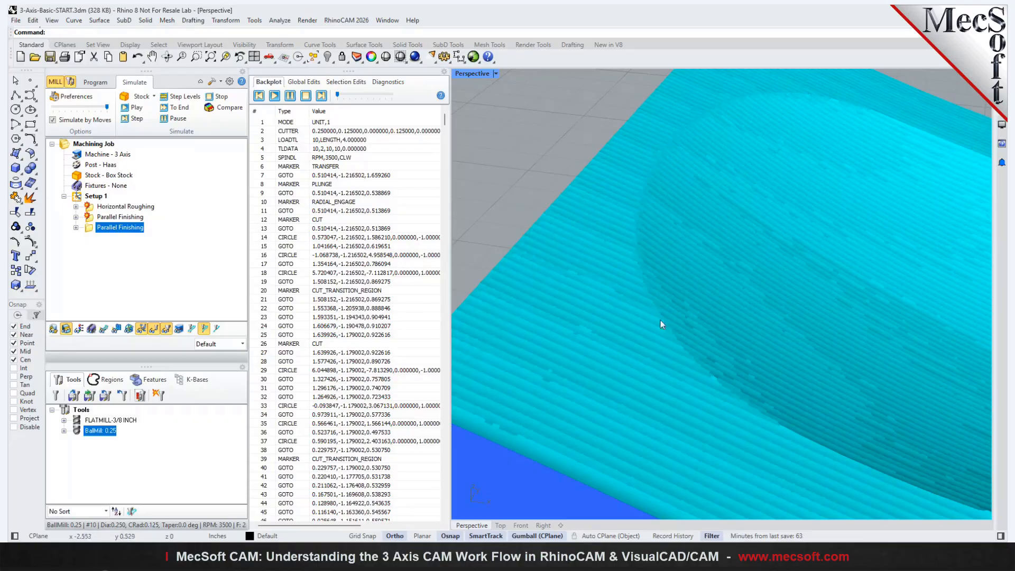
{"action": "scroll", "coordinate": [661, 319], "scroll_direction": "down", "scroll_amount": 5}
{"action": "scroll", "coordinate": [546, 270], "scroll_direction": "down", "scroll_amount": 1}
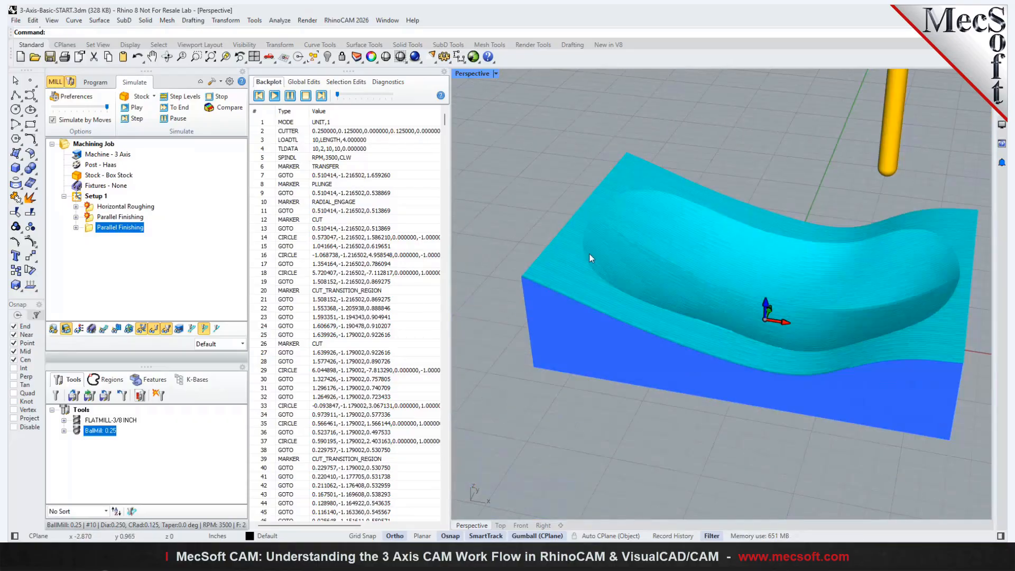
{"action": "scroll", "coordinate": [529, 225], "scroll_direction": "down", "scroll_amount": 1}
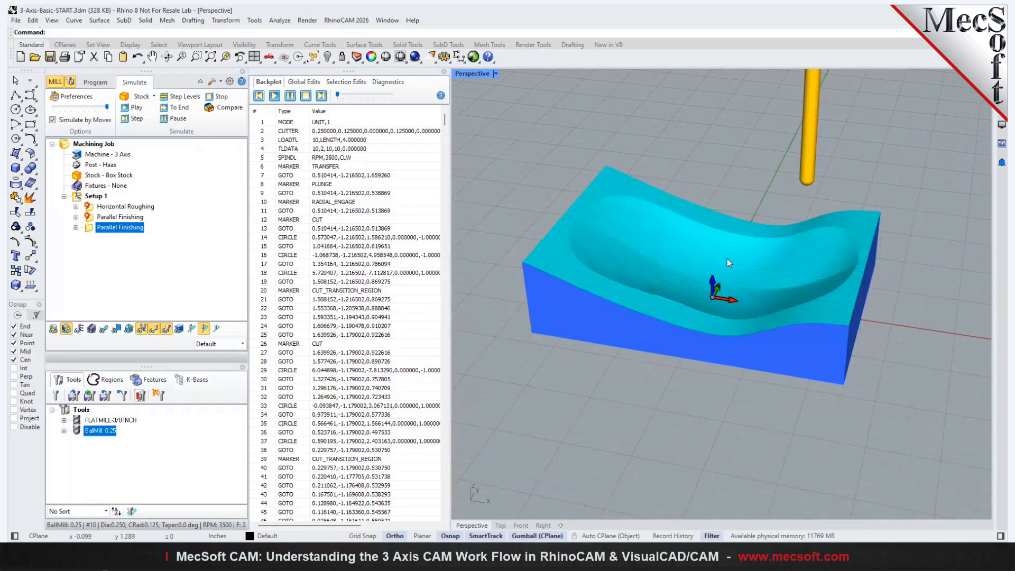
Step: Open the Haas legacy post-processor of the 5-axis production job for editing, accepting the file version conversion
{"action": "left_click", "coordinate": [105, 83]}
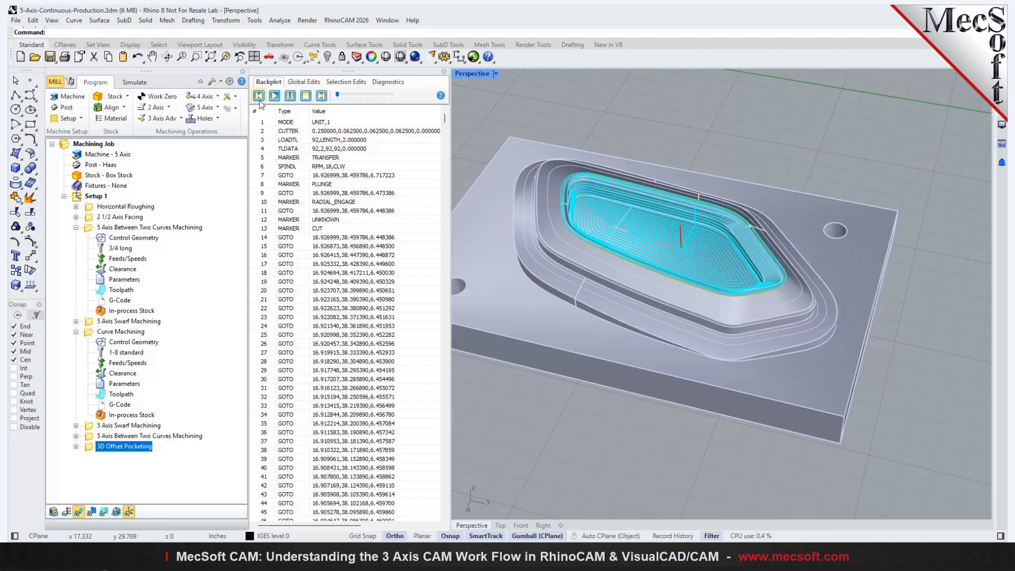
{"action": "left_click", "coordinate": [66, 107]}
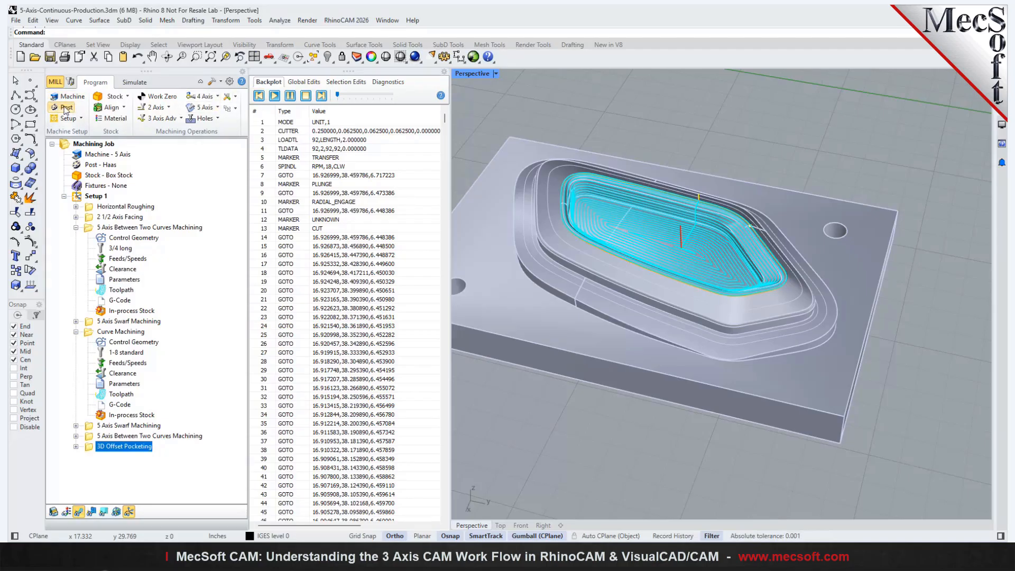
{"action": "left_click_drag", "start_coordinate": [124, 80], "coordinate": [258, 83]}
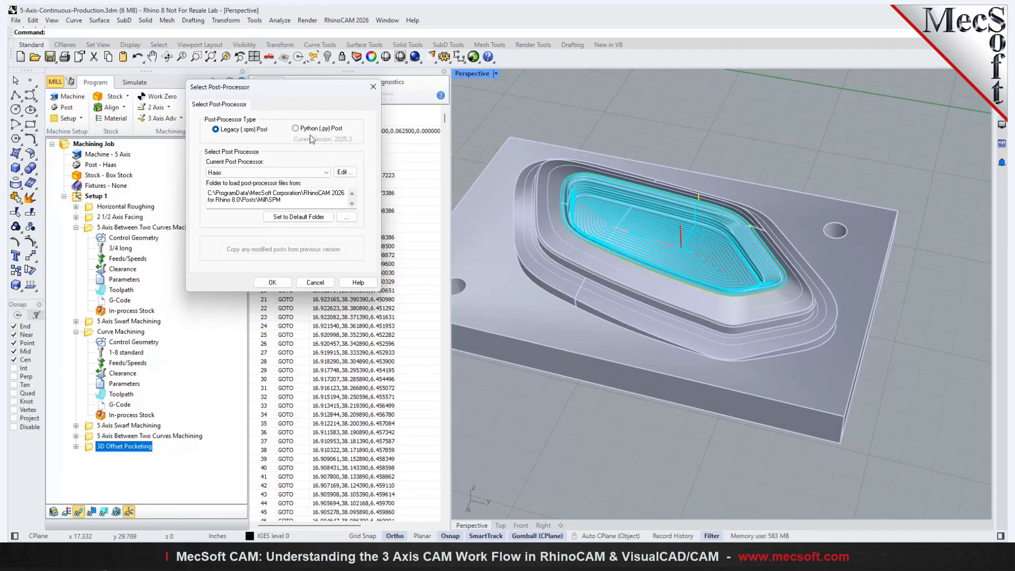
{"action": "left_click_drag", "start_coordinate": [300, 87], "coordinate": [319, 97]}
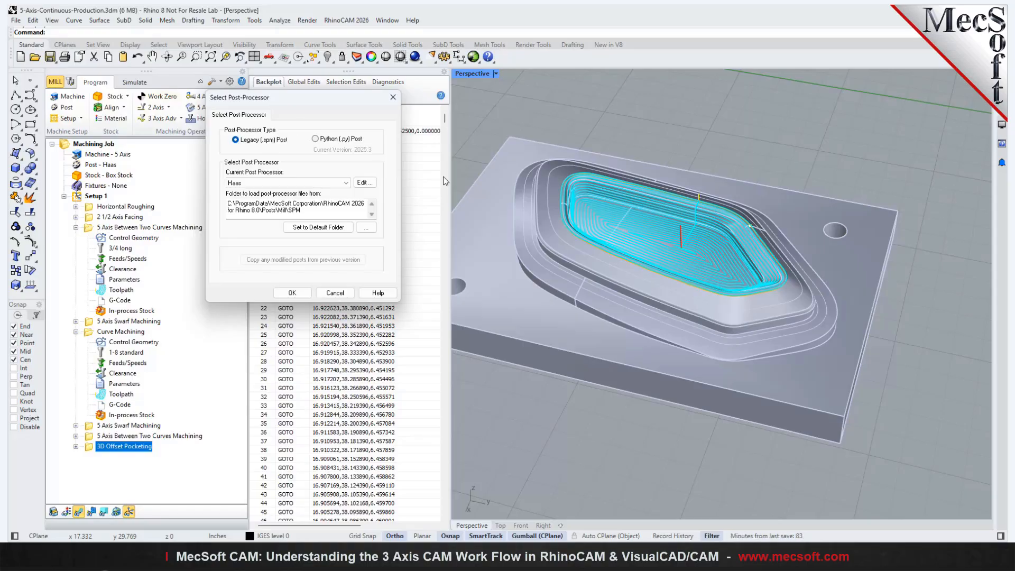
{"action": "left_click", "coordinate": [364, 183]}
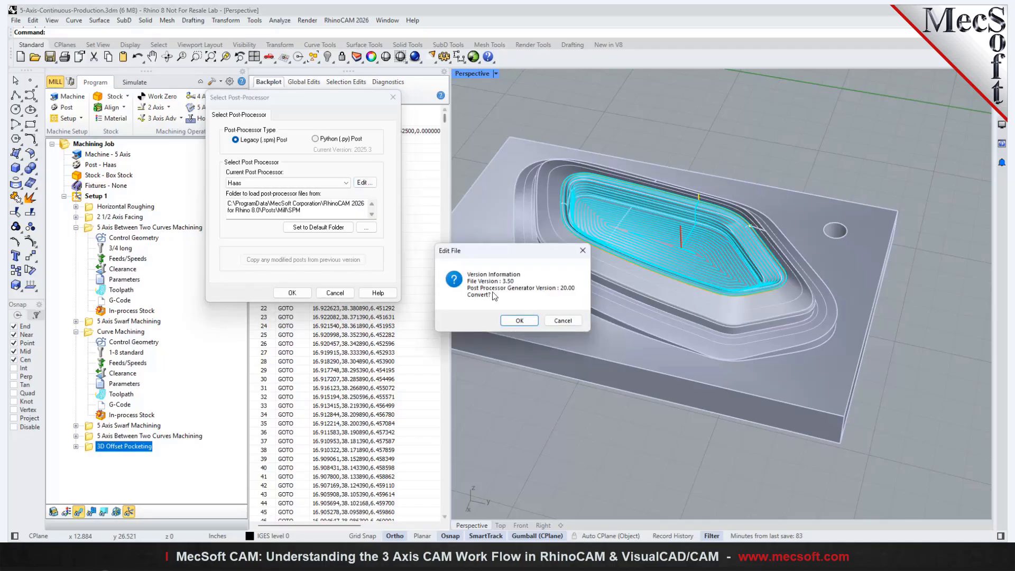
{"action": "left_click", "coordinate": [525, 334]}
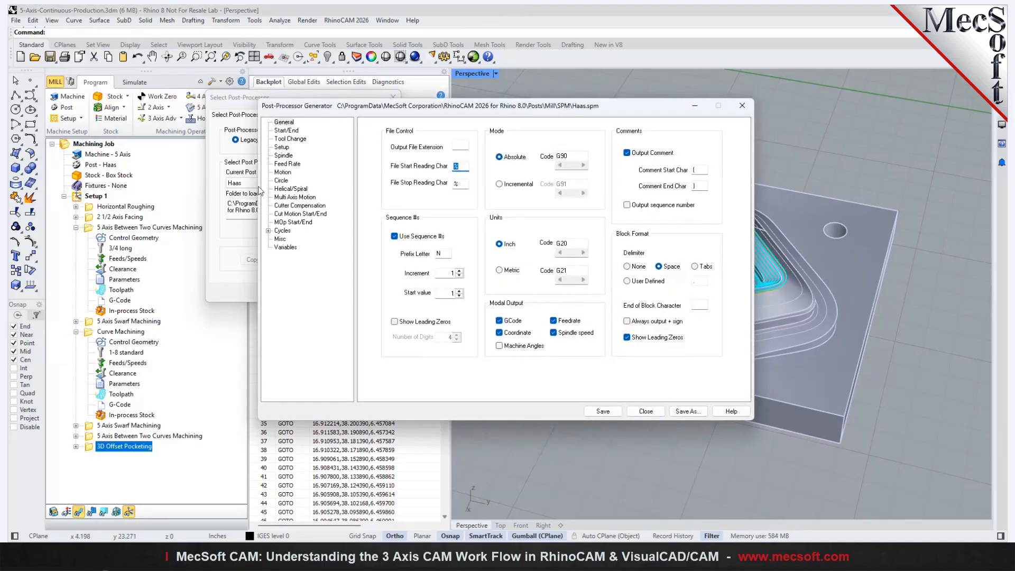
Step: Review the Haas post's start/end, tool change, spindle, helical/spiral and cutter compensation settings, and exit the editor without saving
{"action": "left_click", "coordinate": [286, 130]}
{"action": "left_click", "coordinate": [290, 139]}
{"action": "left_click", "coordinate": [284, 155]}
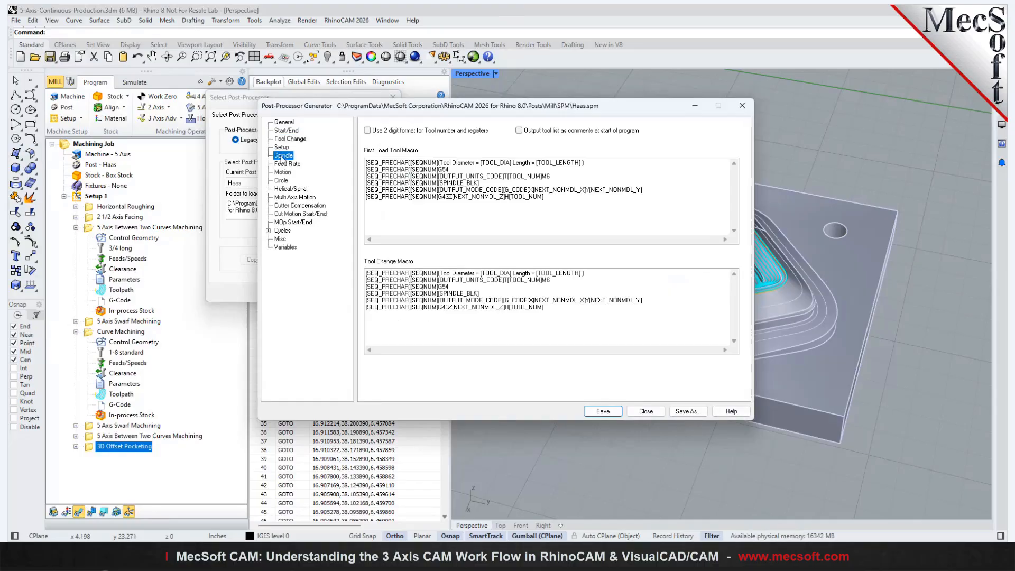
{"action": "left_click", "coordinate": [291, 189]}
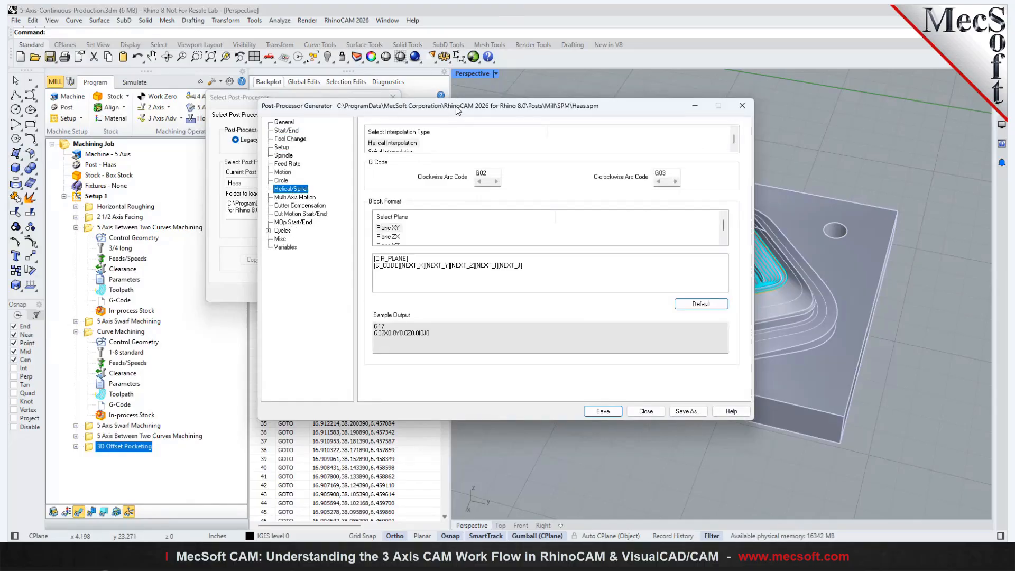
{"action": "left_click_drag", "start_coordinate": [456, 107], "coordinate": [600, 98]}
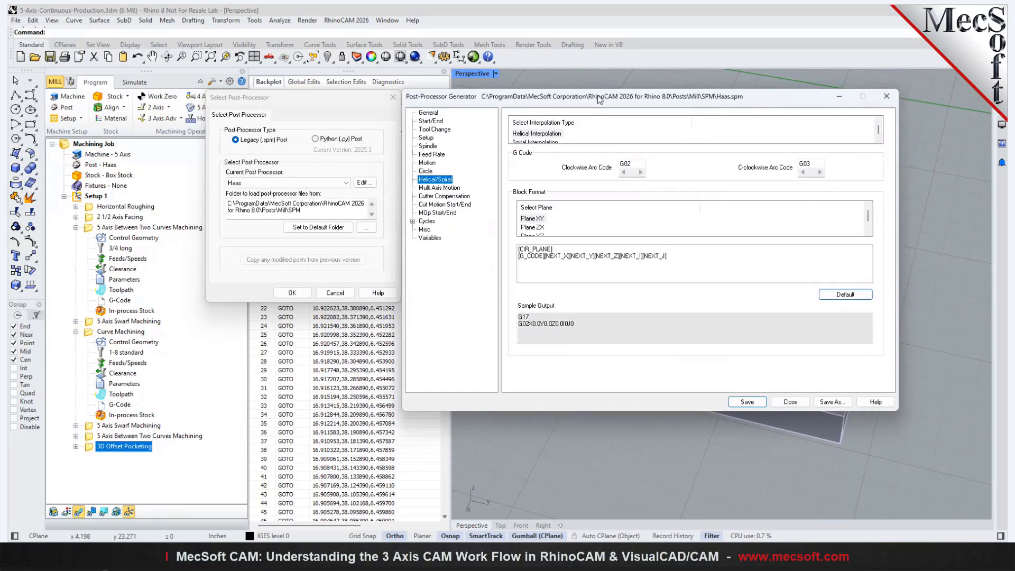
{"action": "left_click", "coordinate": [442, 196]}
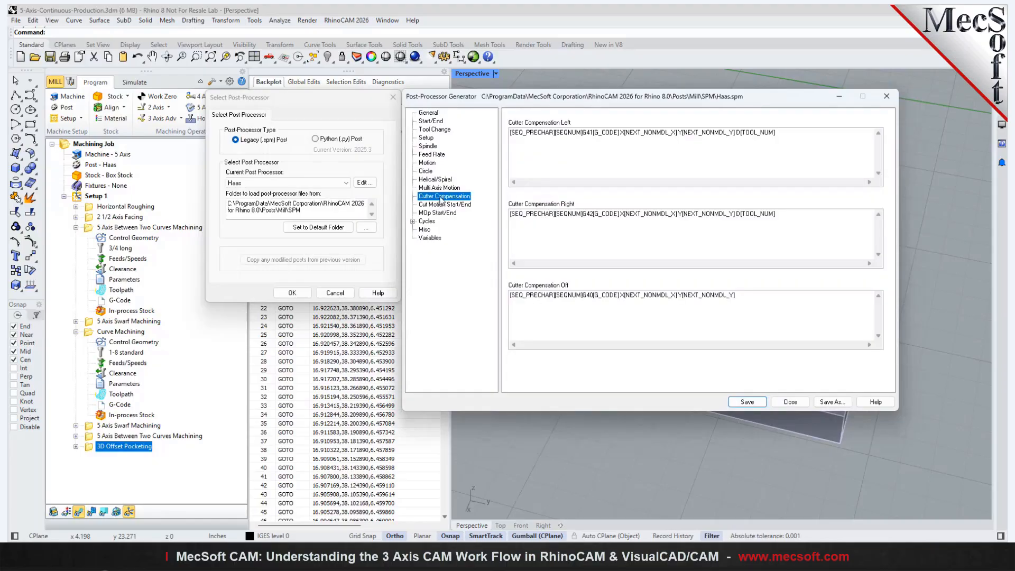
{"action": "left_click", "coordinate": [438, 130]}
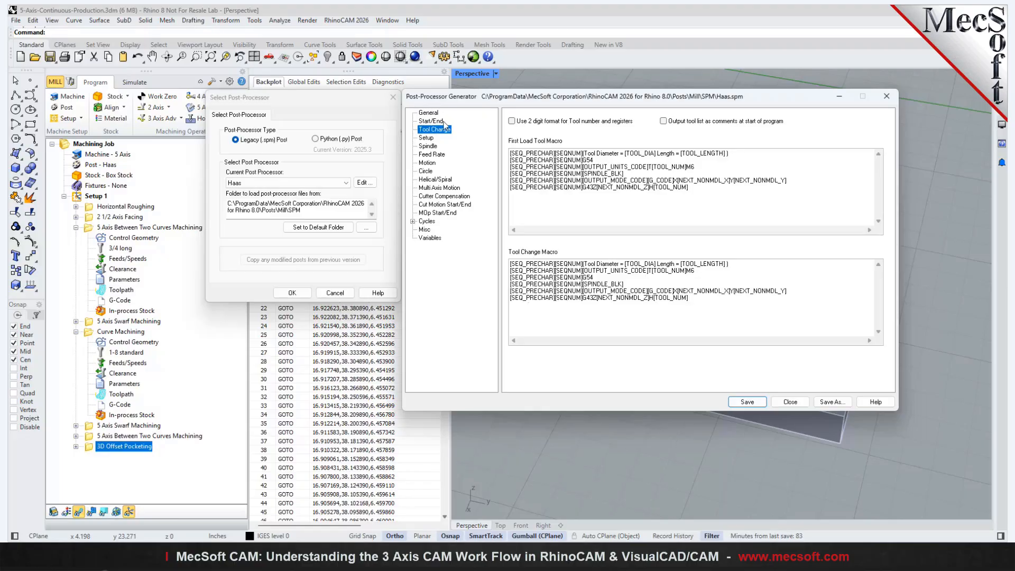
{"action": "left_click", "coordinate": [886, 96]}
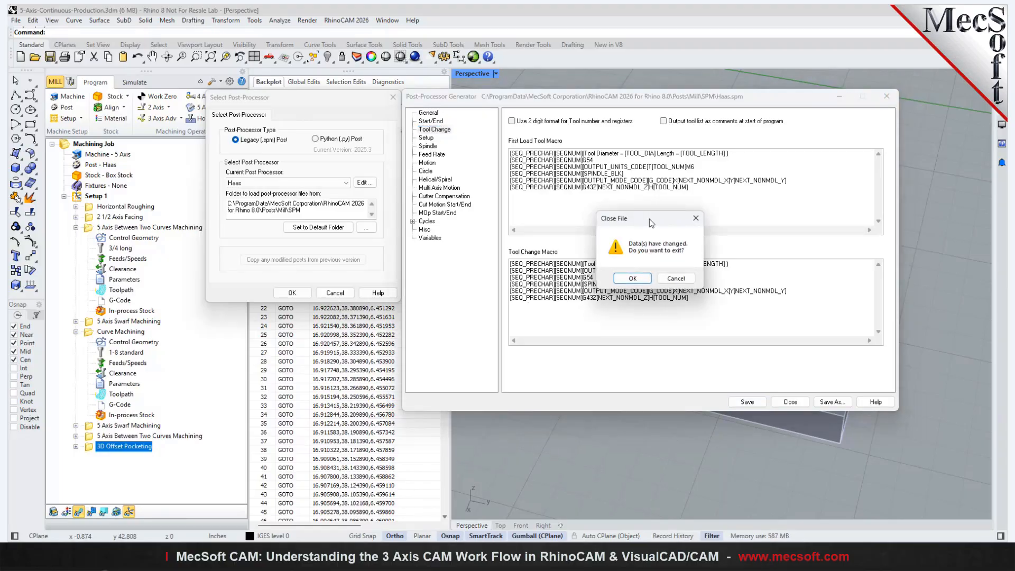
{"action": "left_click", "coordinate": [632, 278]}
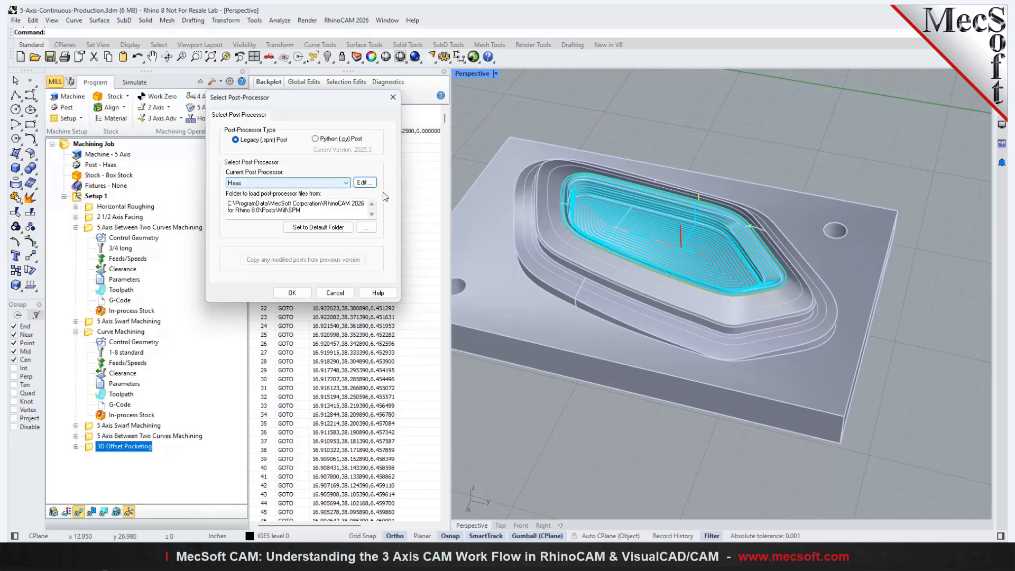
Step: Reopen the Haas post for editing, accepting the version conversion, and examine its program start/end codes, tool change macros and setup macros
{"action": "left_click", "coordinate": [365, 182]}
{"action": "left_click", "coordinate": [518, 319]}
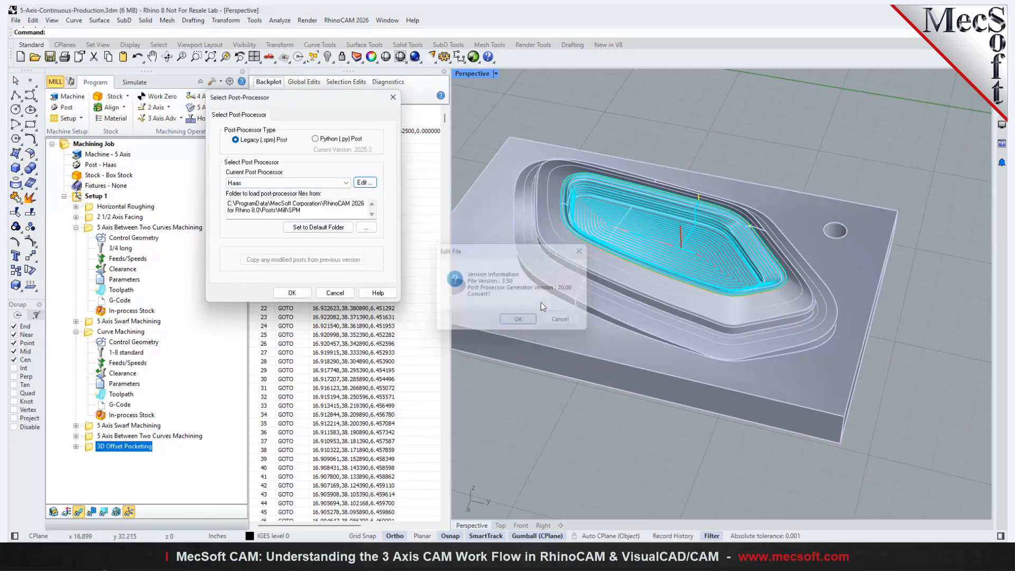
{"action": "left_click_drag", "start_coordinate": [576, 98], "coordinate": [634, 98]}
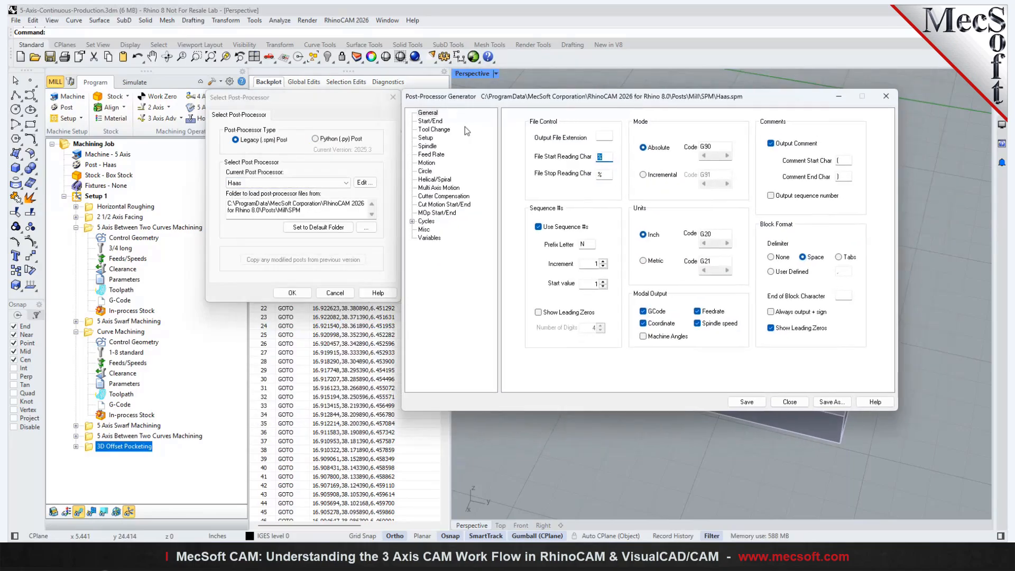
{"action": "left_click", "coordinate": [430, 121]}
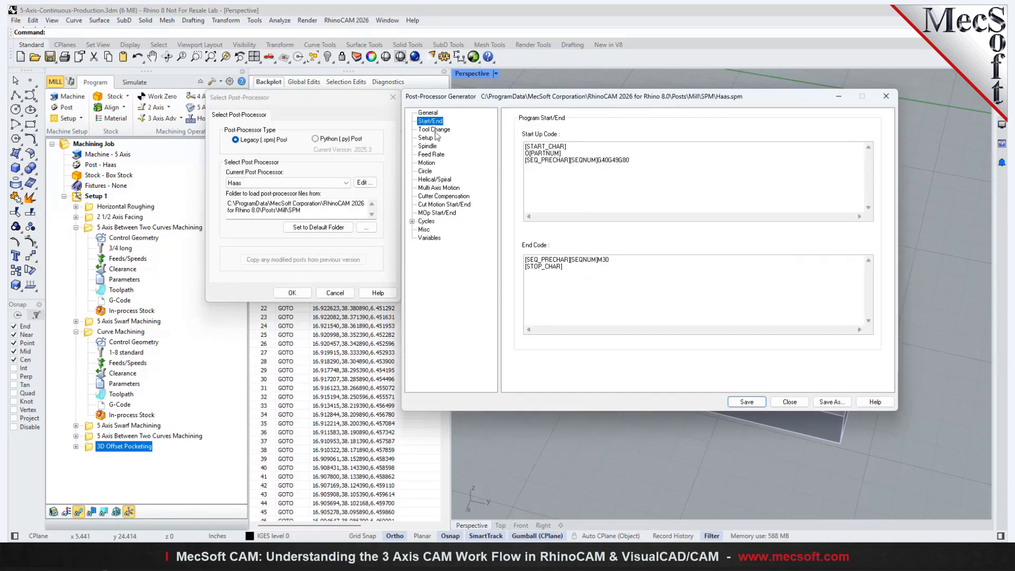
{"action": "left_click", "coordinate": [434, 129]}
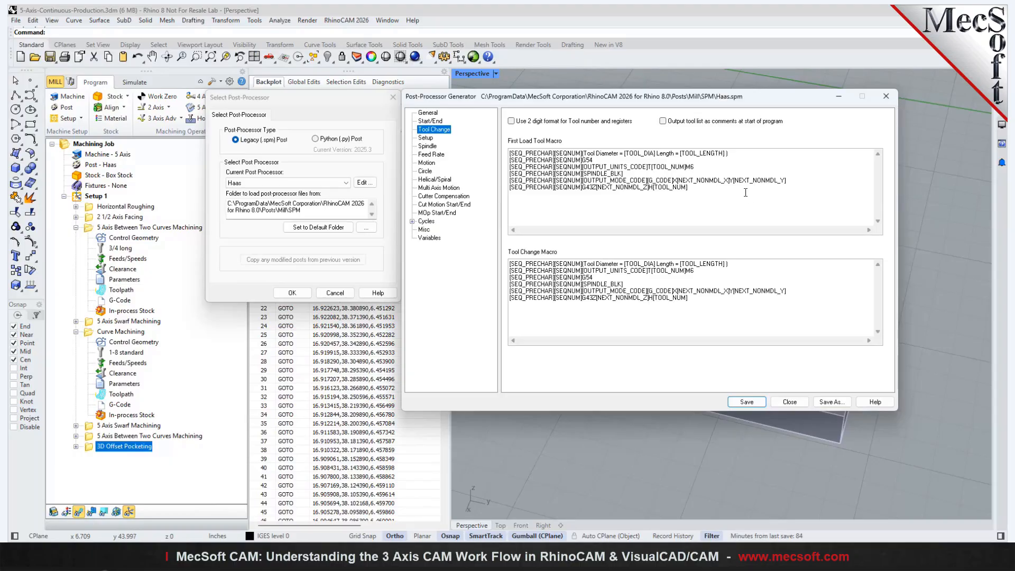
{"action": "left_click", "coordinate": [433, 138]}
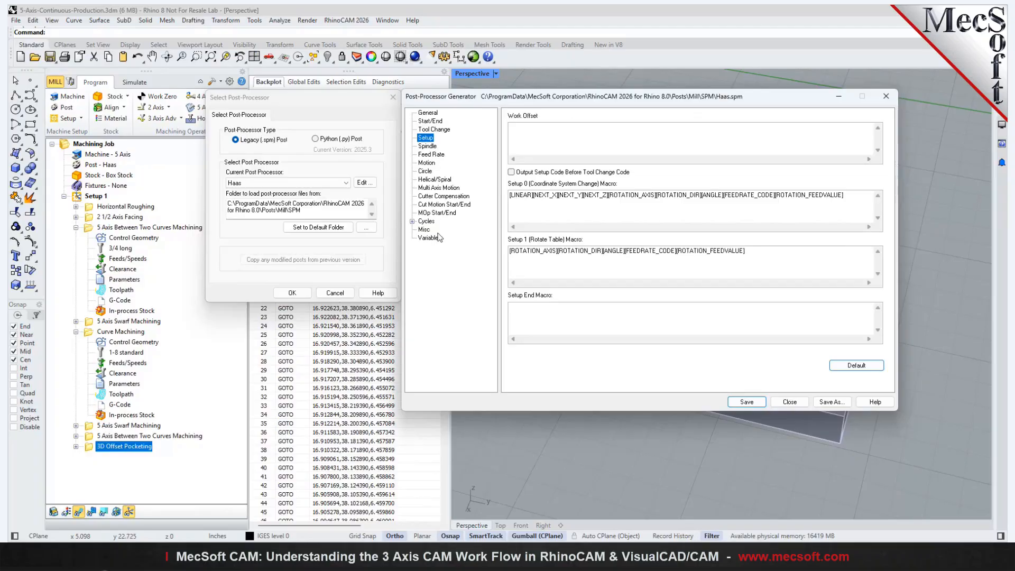
Step: Examine the Haas post's canned cycle definitions, including Cycle Off, Rigid Tap Counter Clockwise and Counter Sink, and collapse the cycle list
{"action": "left_click", "coordinate": [413, 222]}
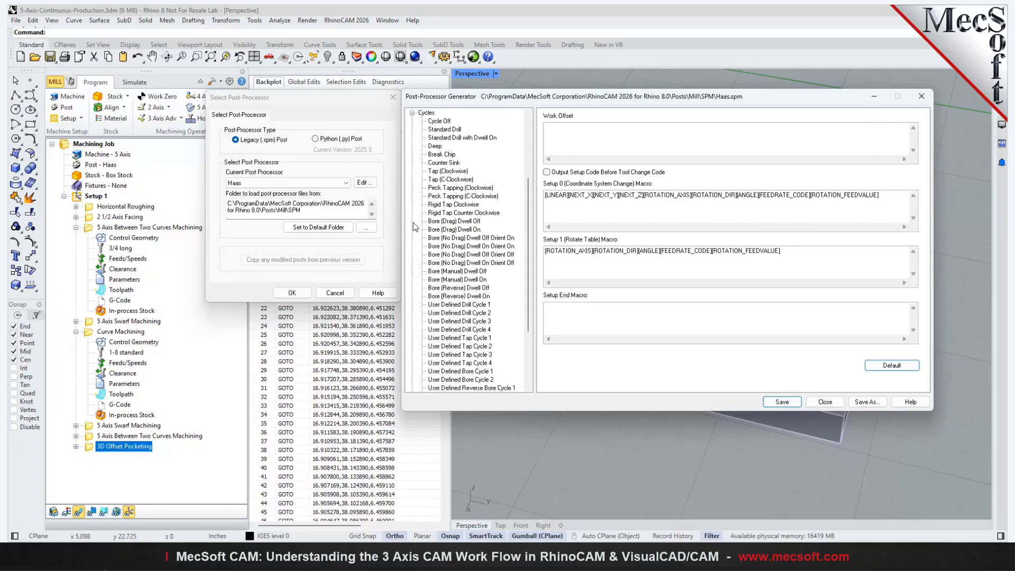
{"action": "left_click", "coordinate": [442, 121]}
{"action": "left_click", "coordinate": [439, 213]}
{"action": "left_click", "coordinate": [437, 164]}
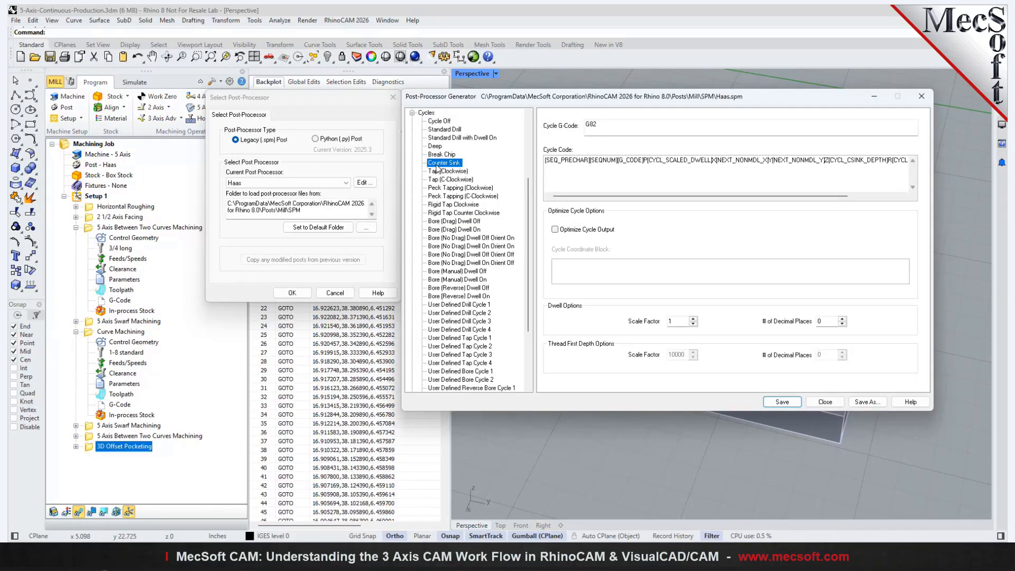
{"action": "left_click", "coordinate": [412, 113]}
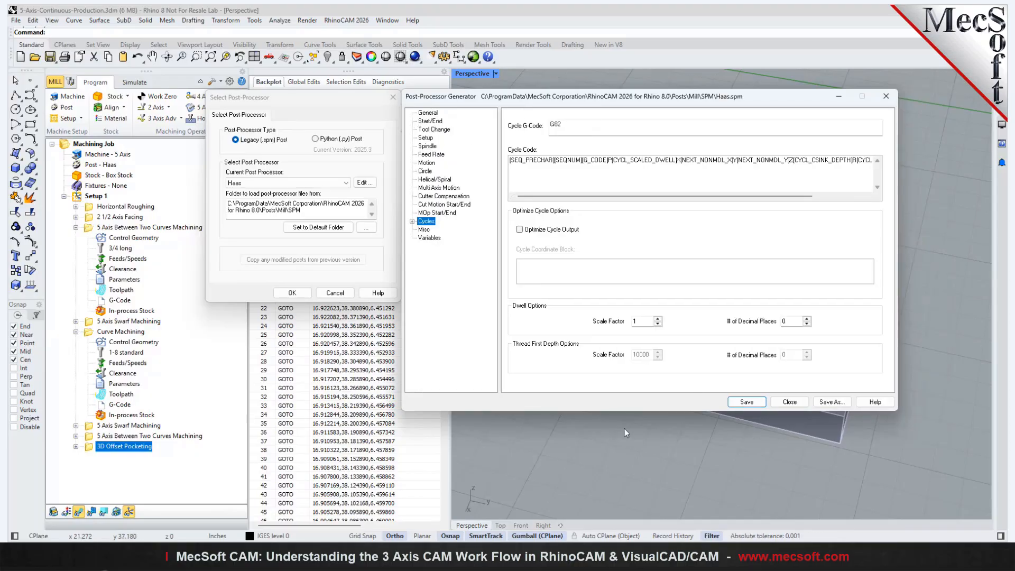